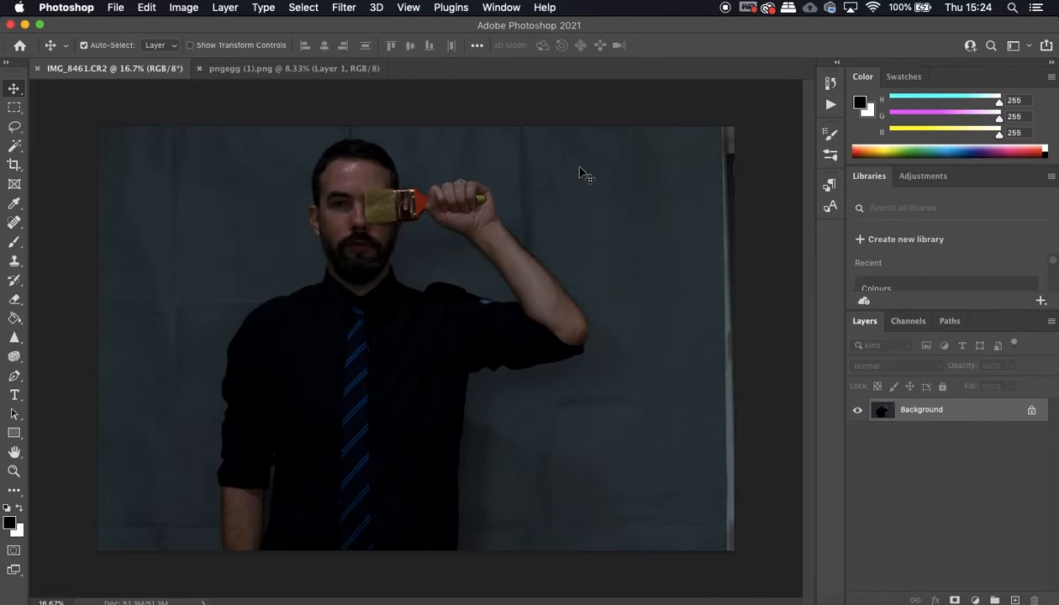
Resize the portrait image to 25 cm wide, keeping the proportions and the 300 pixels/inch resolution.
{"action": "left_click", "coordinate": [184, 10]}
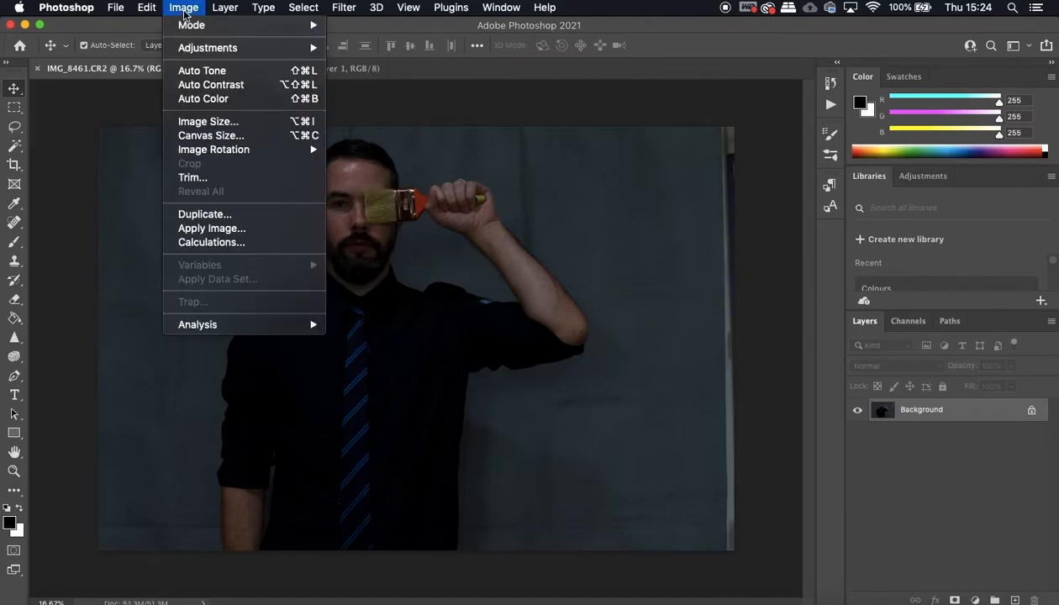
{"action": "left_click", "coordinate": [207, 123]}
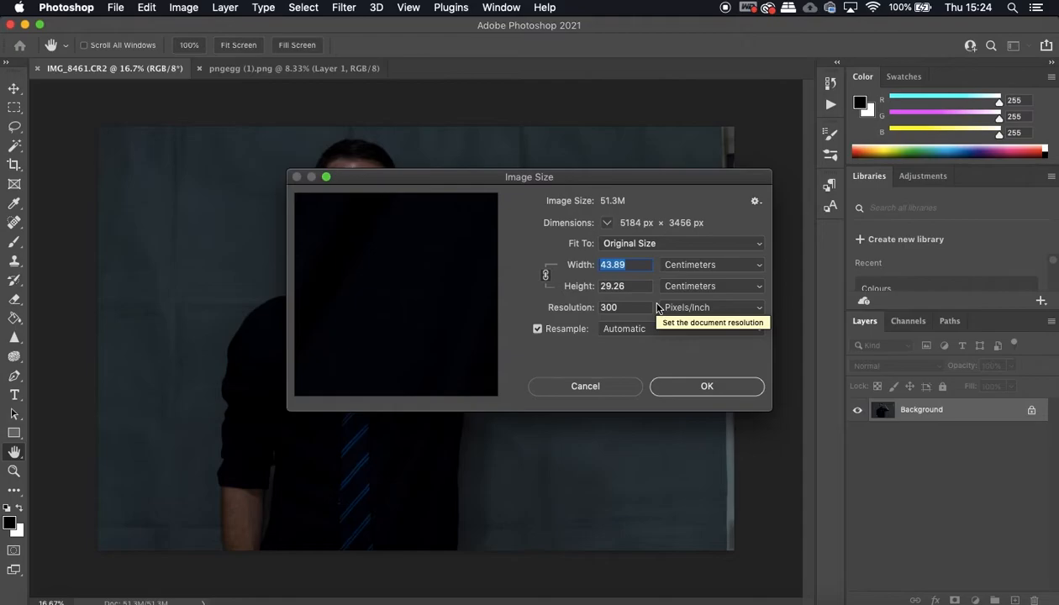
{"action": "type", "text": "25"}
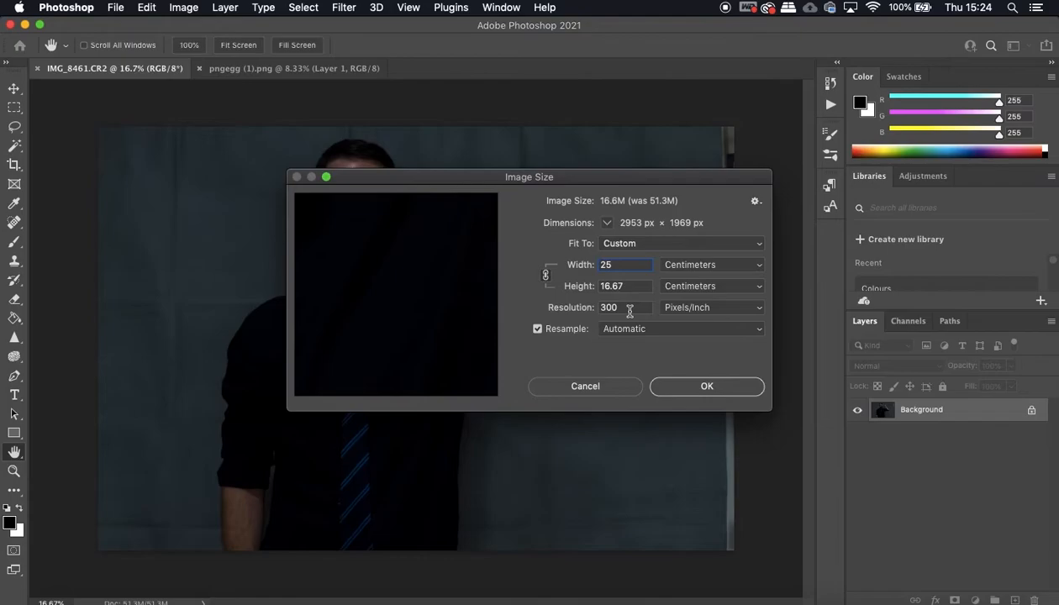
{"action": "left_click", "coordinate": [713, 387]}
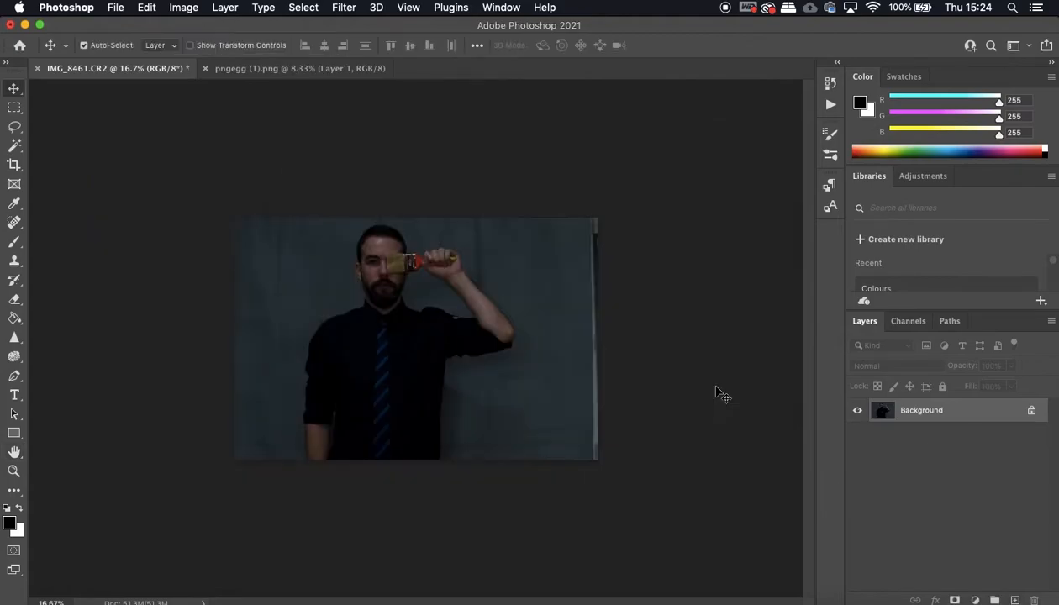
Crop both sides of the portrait to a nearly square frame around the man, removing the backdrop's edge.
{"action": "key", "text": "super+equal"}
{"action": "key", "text": "super+equal"}
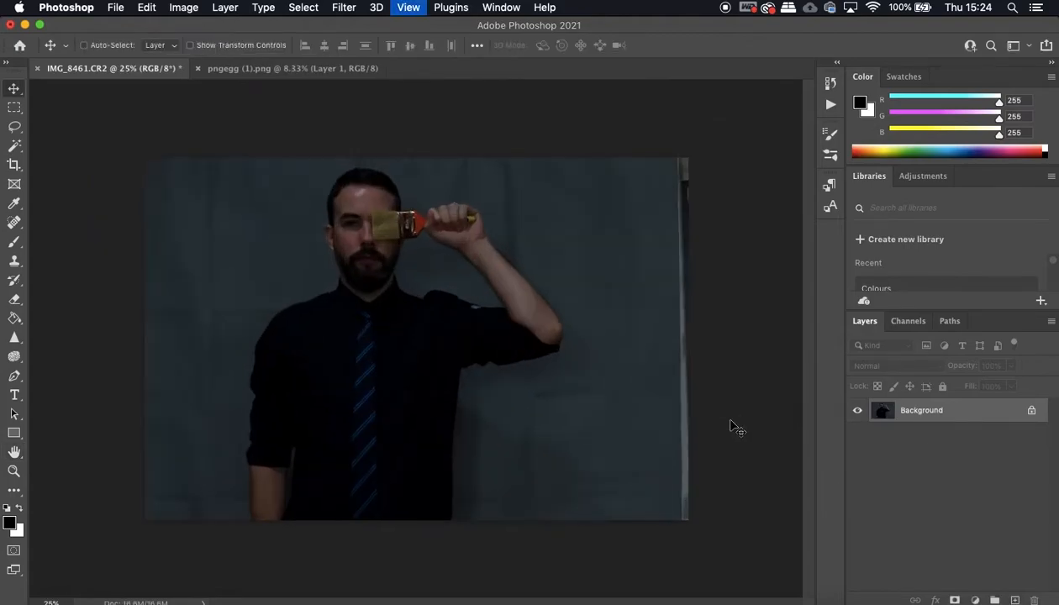
{"action": "left_click", "coordinate": [15, 166]}
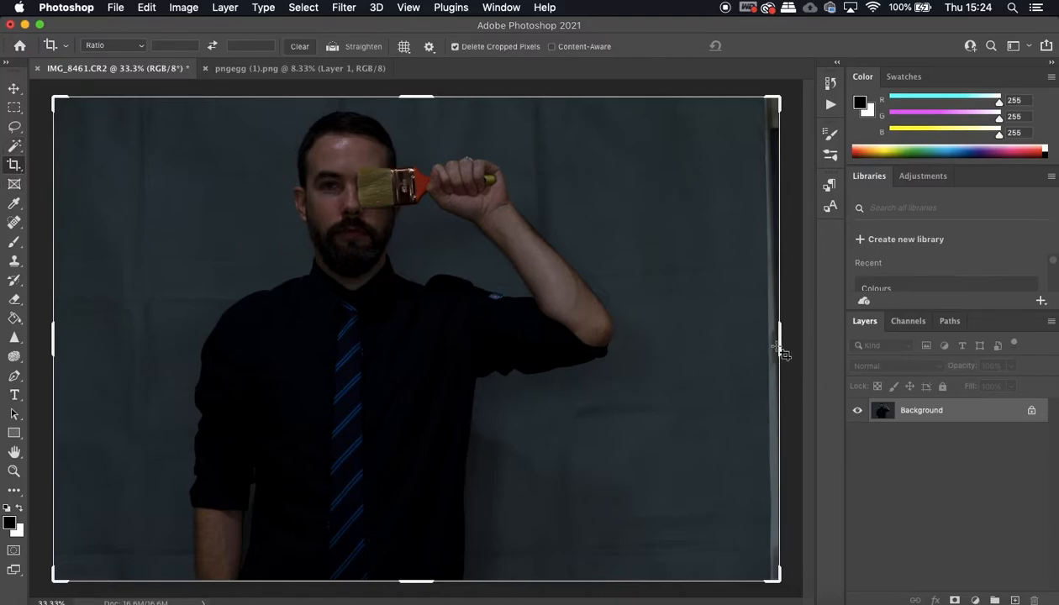
{"action": "left_click_drag", "start_coordinate": [778, 344], "coordinate": [712, 346]}
{"action": "left_click_drag", "start_coordinate": [117, 339], "coordinate": [143, 339]}
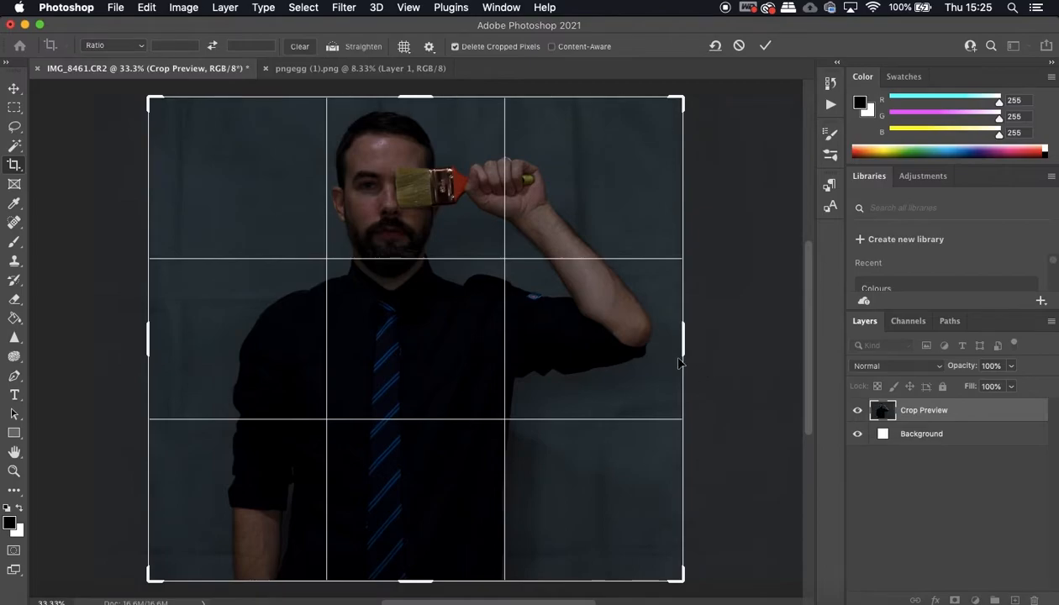
{"action": "left_click_drag", "start_coordinate": [150, 336], "coordinate": [160, 338]}
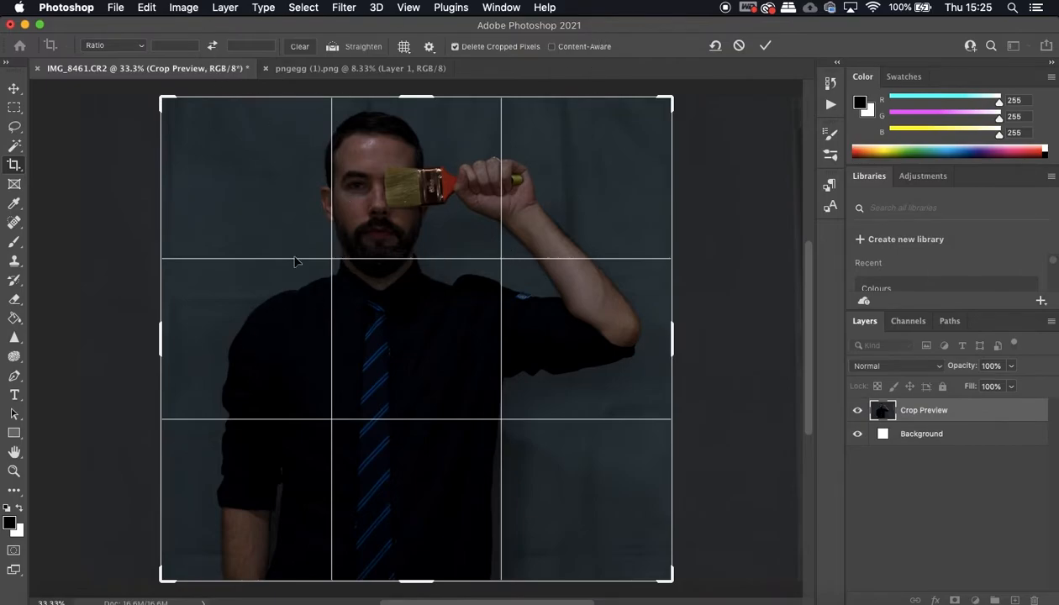
{"action": "left_click", "coordinate": [765, 47]}
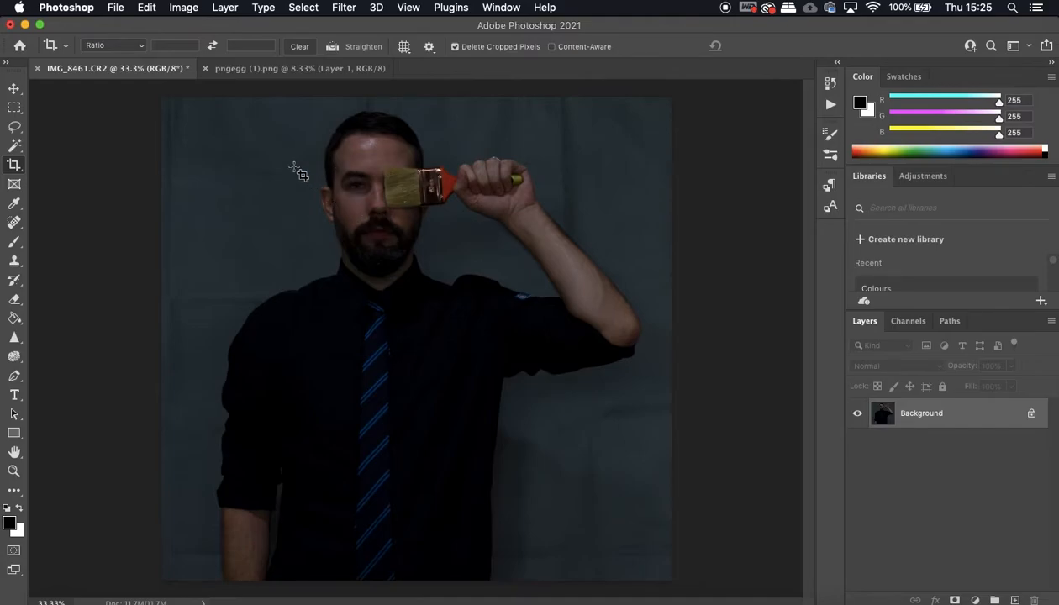
Look at the black paint stroke in pngegg (1).png, return to the portrait and activate the Move tool.
{"action": "left_click", "coordinate": [277, 70]}
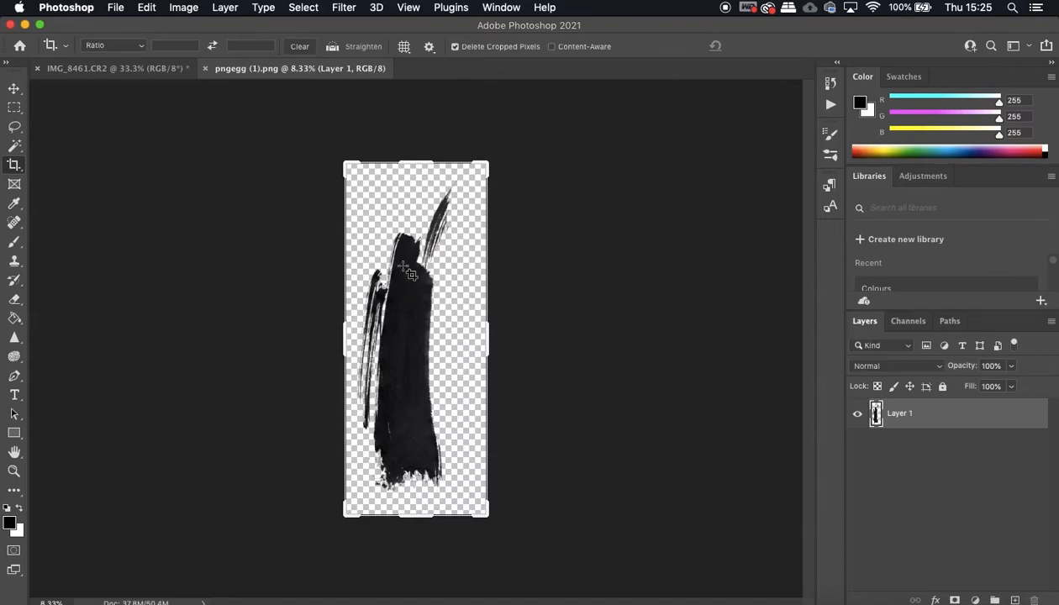
{"action": "left_click", "coordinate": [126, 70]}
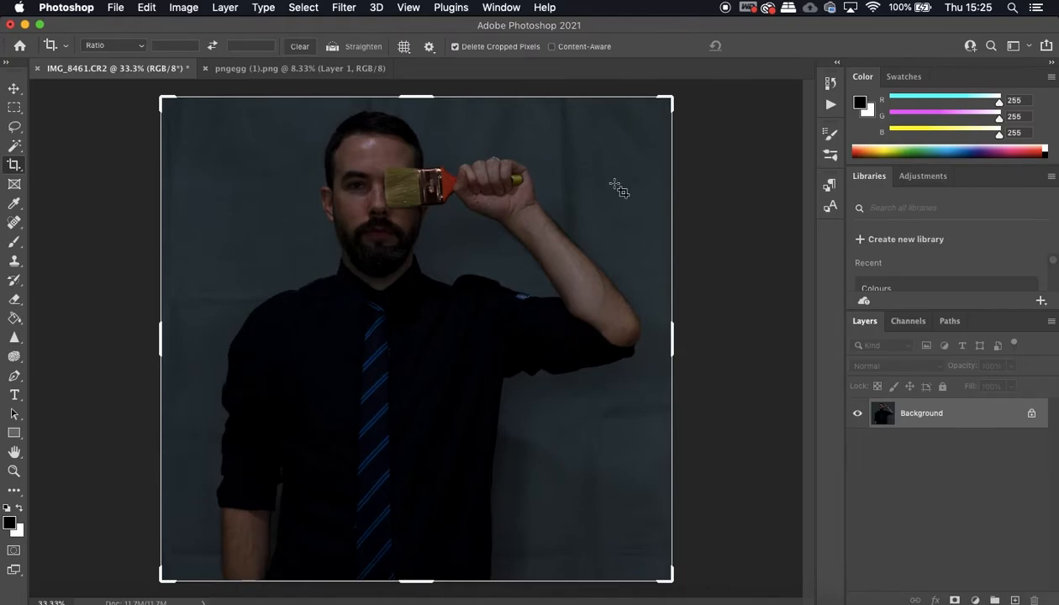
{"action": "left_click", "coordinate": [14, 88]}
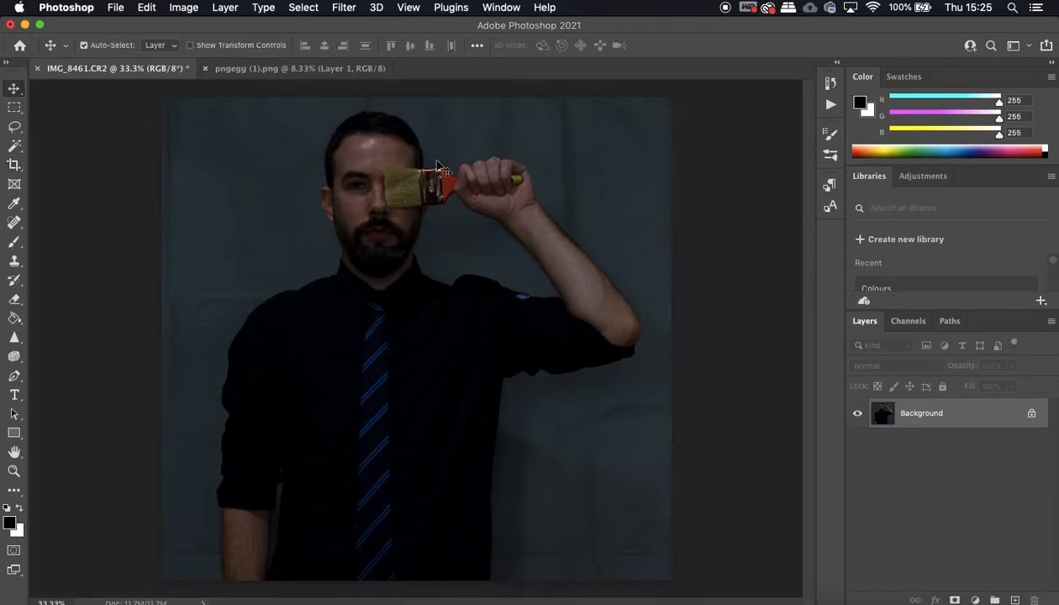
Open the Camera Raw Filter on the portrait and set exposure to +2.10, contrast to -9 and highlights to -11.
{"action": "left_click", "coordinate": [344, 8]}
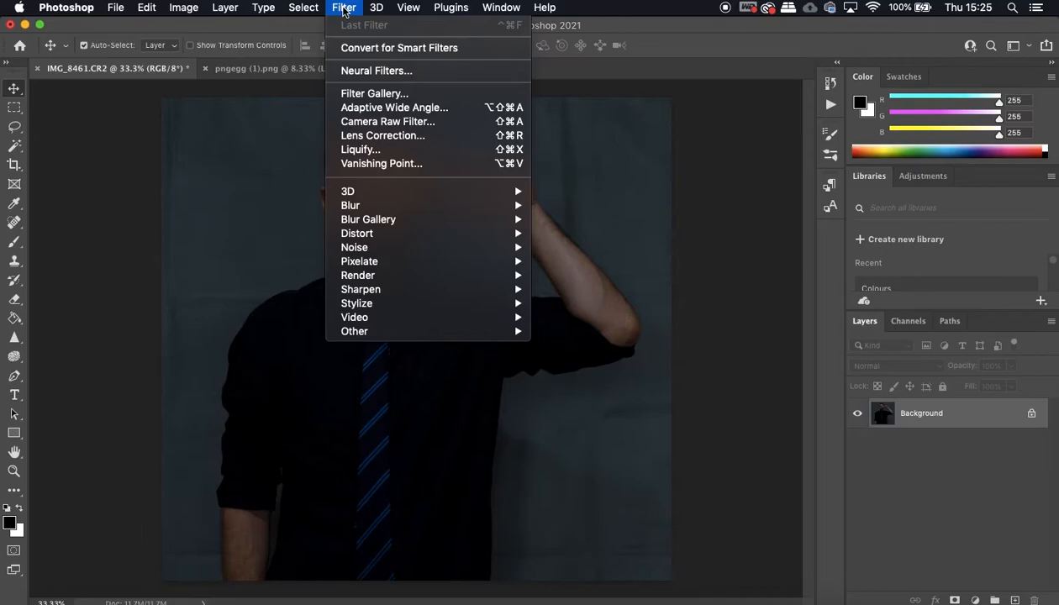
{"action": "left_click", "coordinate": [395, 121]}
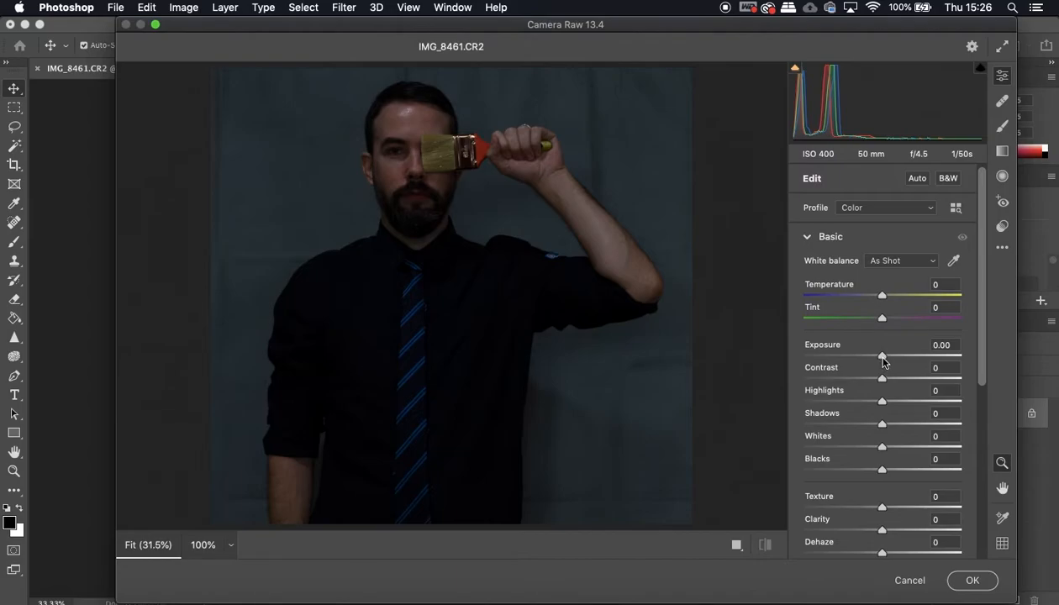
{"action": "left_click_drag", "start_coordinate": [882, 362], "coordinate": [916, 361]}
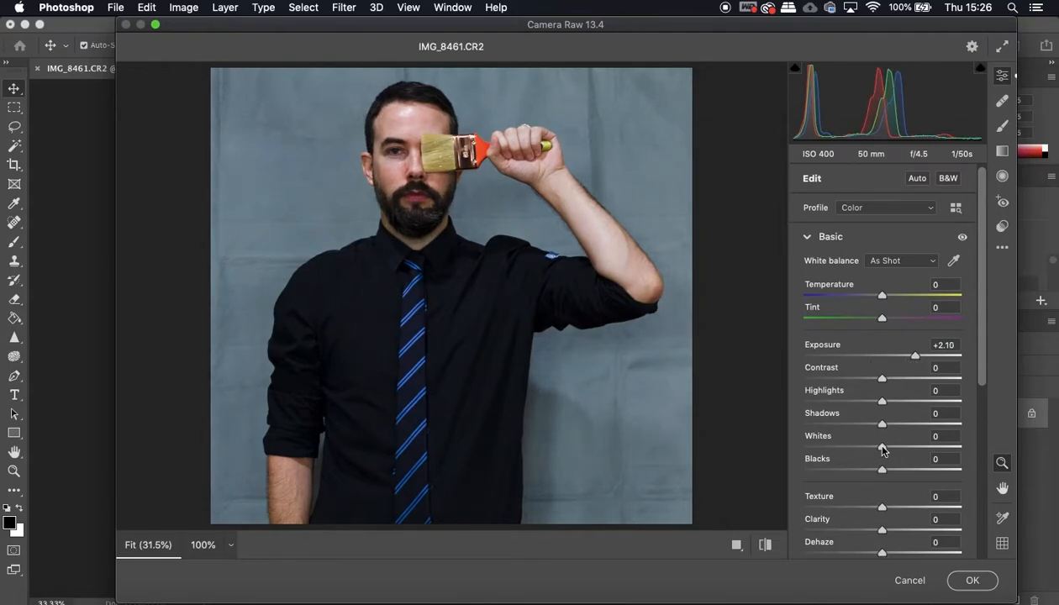
{"action": "left_click_drag", "start_coordinate": [883, 406], "coordinate": [875, 383]}
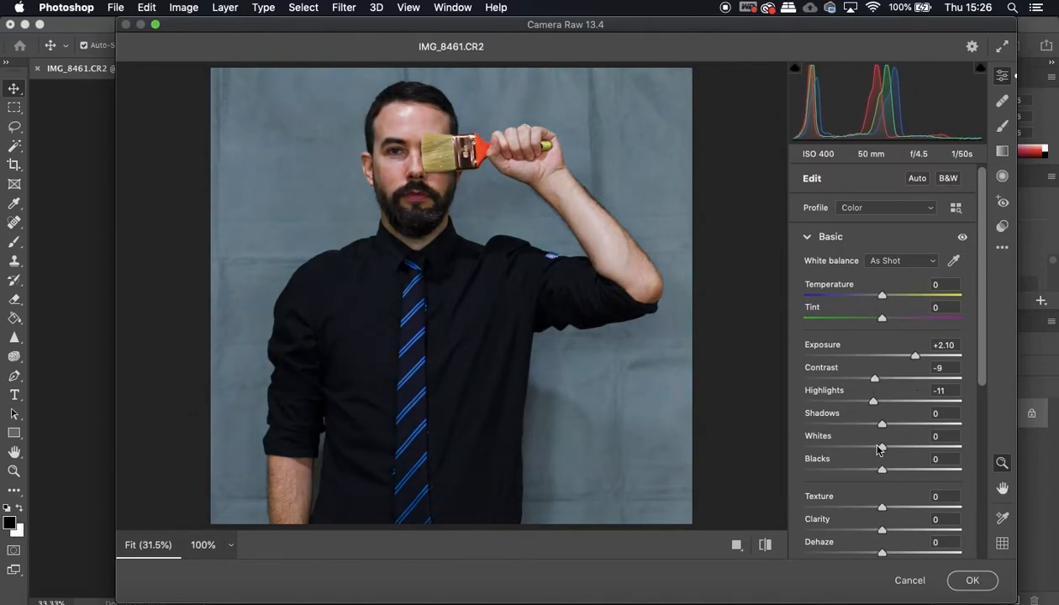
Set whites to +20, blacks to -13 and dehaze to +1, fine-tune the vibrance and saturation, and apply the Camera Raw Filter.
{"action": "left_click_drag", "start_coordinate": [881, 449], "coordinate": [873, 473]}
{"action": "scroll", "coordinate": [907, 483], "scroll_direction": "down", "scroll_amount": 2}
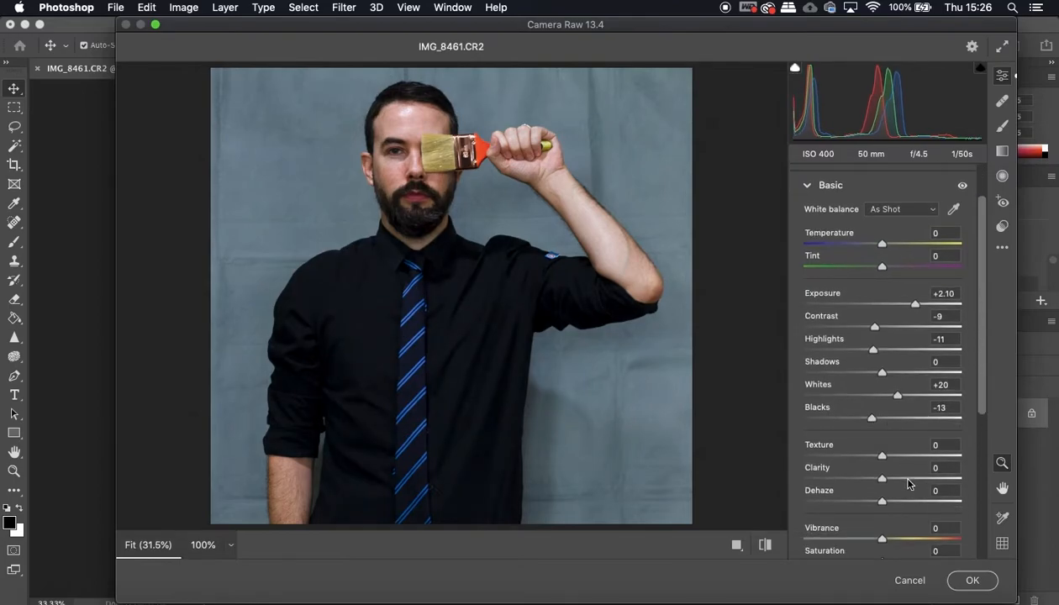
{"action": "mouse_move", "coordinate": [884, 502]}
{"action": "left_mouse_down"}
{"action": "mouse_move", "coordinate": [863, 502]}
{"action": "mouse_move", "coordinate": [885, 503]}
{"action": "left_mouse_up"}
{"action": "scroll", "coordinate": [900, 486], "scroll_direction": "down", "scroll_amount": 3}
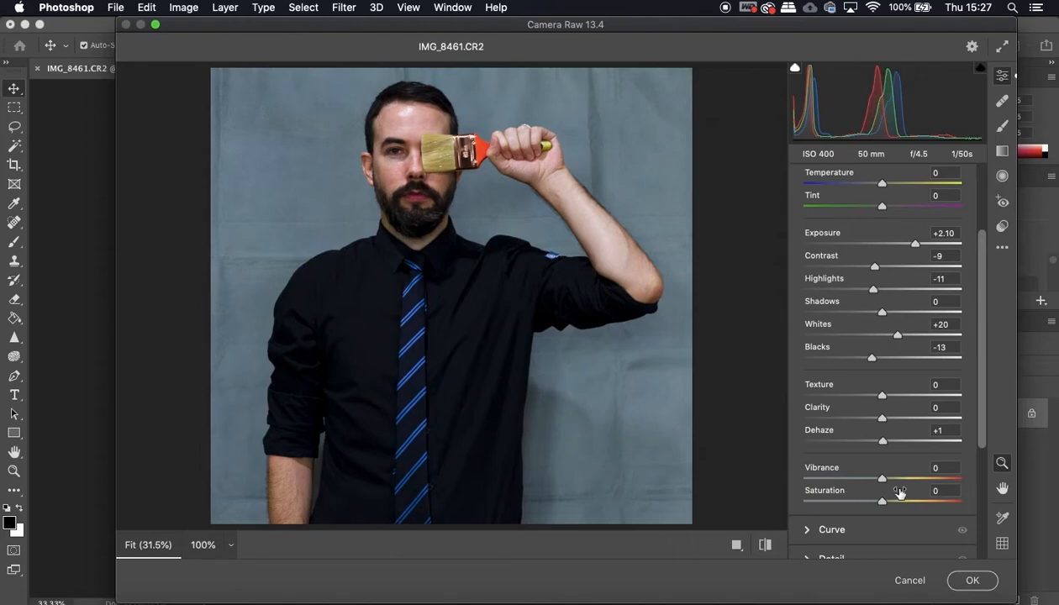
{"action": "mouse_move", "coordinate": [882, 481]}
{"action": "left_mouse_down"}
{"action": "mouse_move", "coordinate": [839, 484]}
{"action": "mouse_move", "coordinate": [914, 484]}
{"action": "mouse_move", "coordinate": [859, 480]}
{"action": "mouse_move", "coordinate": [882, 491]}
{"action": "left_mouse_up"}
{"action": "left_click", "coordinate": [972, 582]}
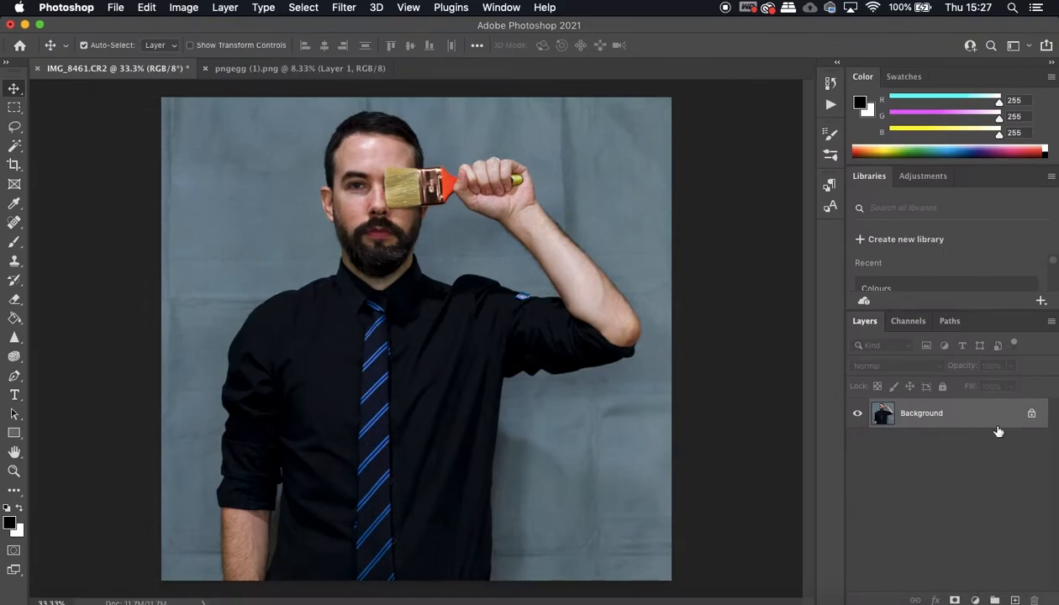
Convert the locked Background into a regular layer named Colour.
{"action": "double_click", "coordinate": [972, 427]}
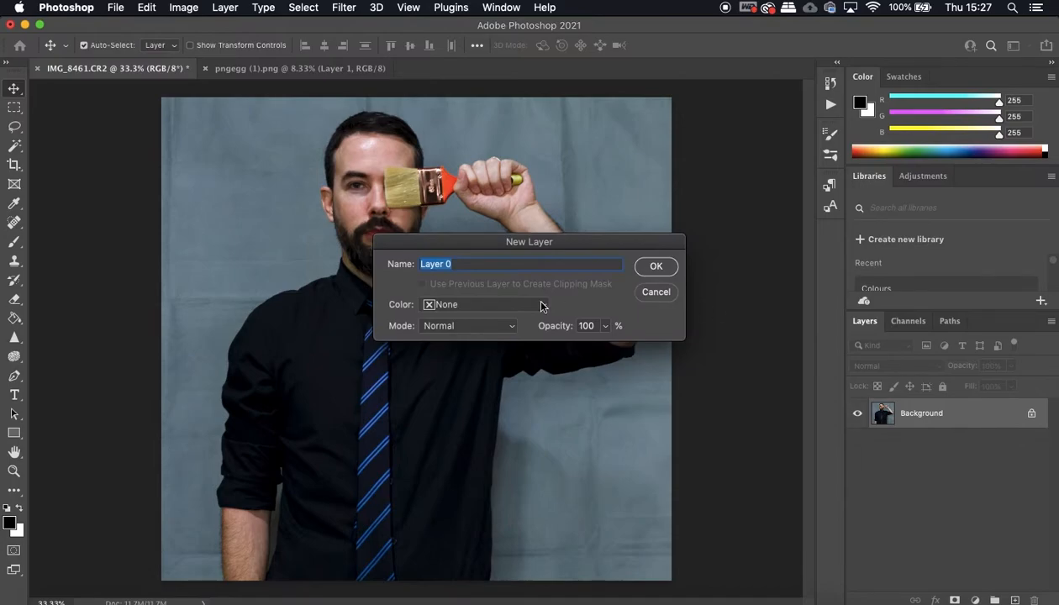
{"action": "type", "text": "Colour"}
{"action": "key", "text": "Return"}
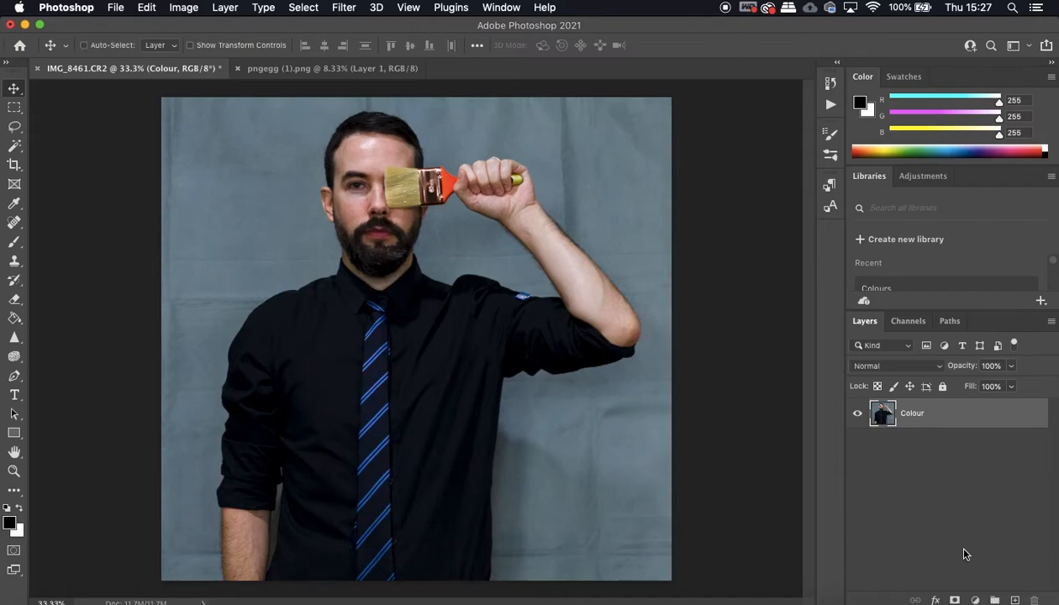
Duplicate the Colour layer and rename the copy B&W.
{"action": "key", "text": "super+j"}
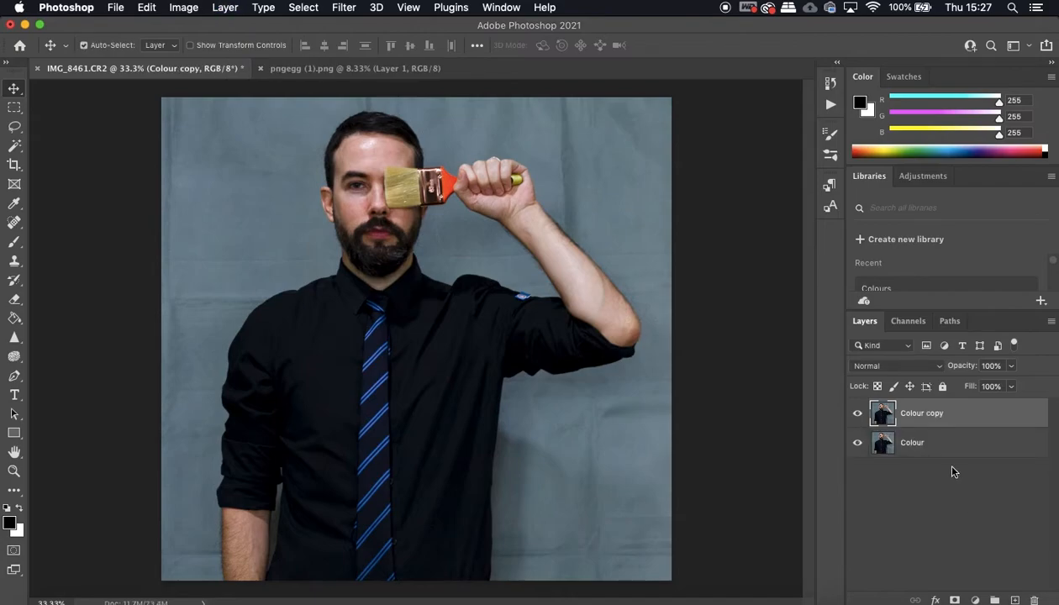
{"action": "double_click", "coordinate": [928, 413]}
{"action": "type", "text": "B"}
{"action": "key", "text": "Return"}
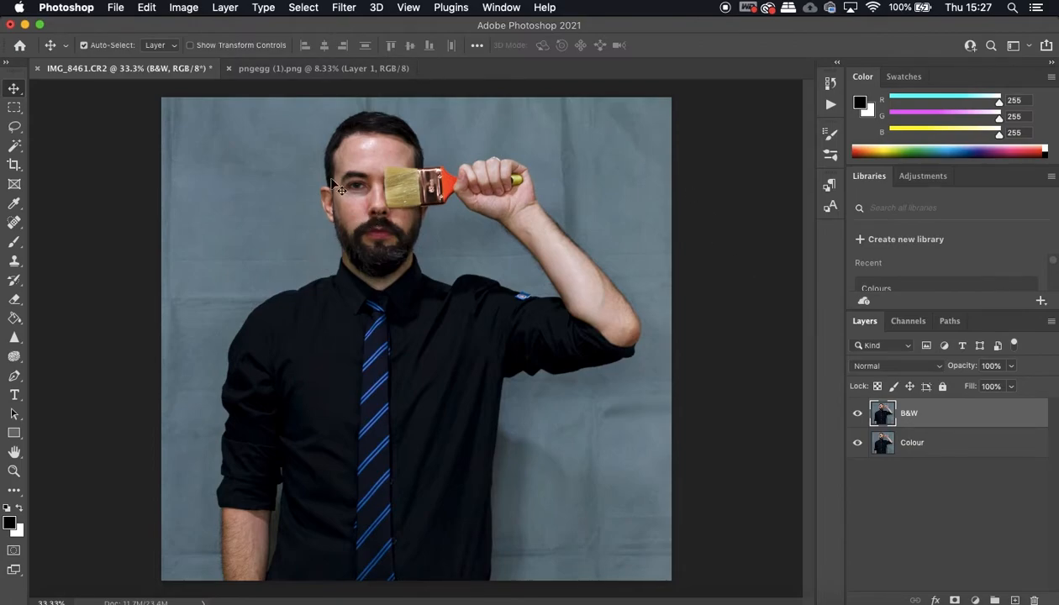
Open the Camera Raw Filter on the B&W layer and set saturation to -100.
{"action": "left_click", "coordinate": [345, 8]}
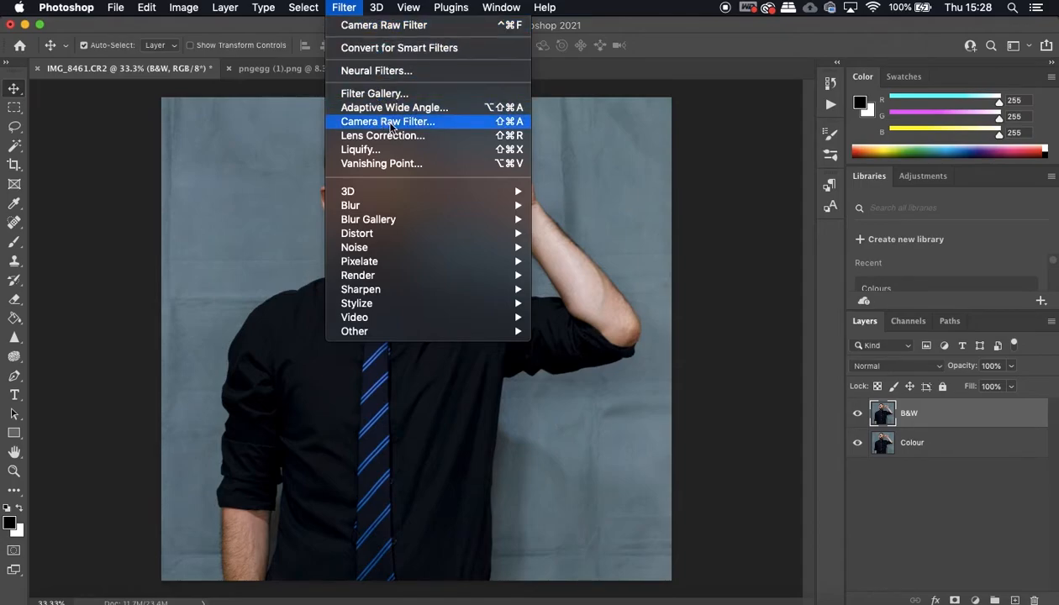
{"action": "left_click", "coordinate": [389, 127]}
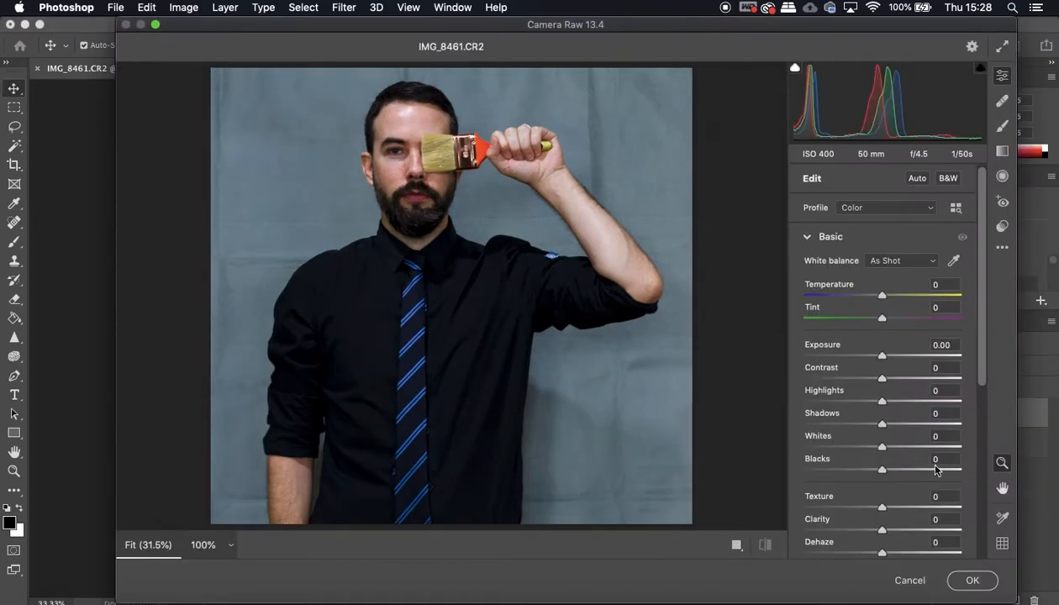
{"action": "scroll", "coordinate": [936, 467], "scroll_direction": "down", "scroll_amount": 5}
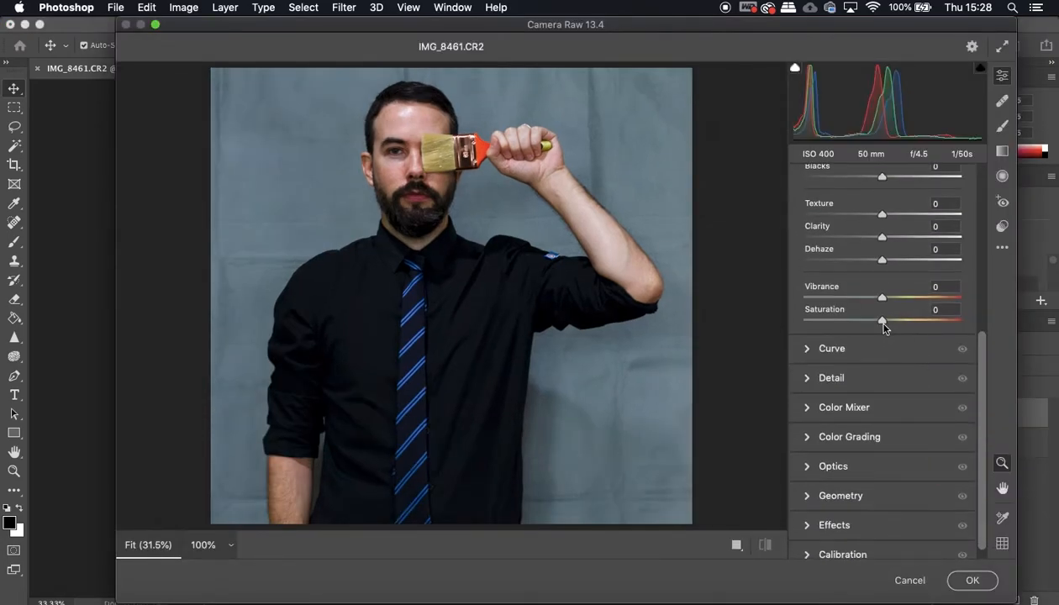
{"action": "left_click_drag", "start_coordinate": [885, 326], "coordinate": [774, 327]}
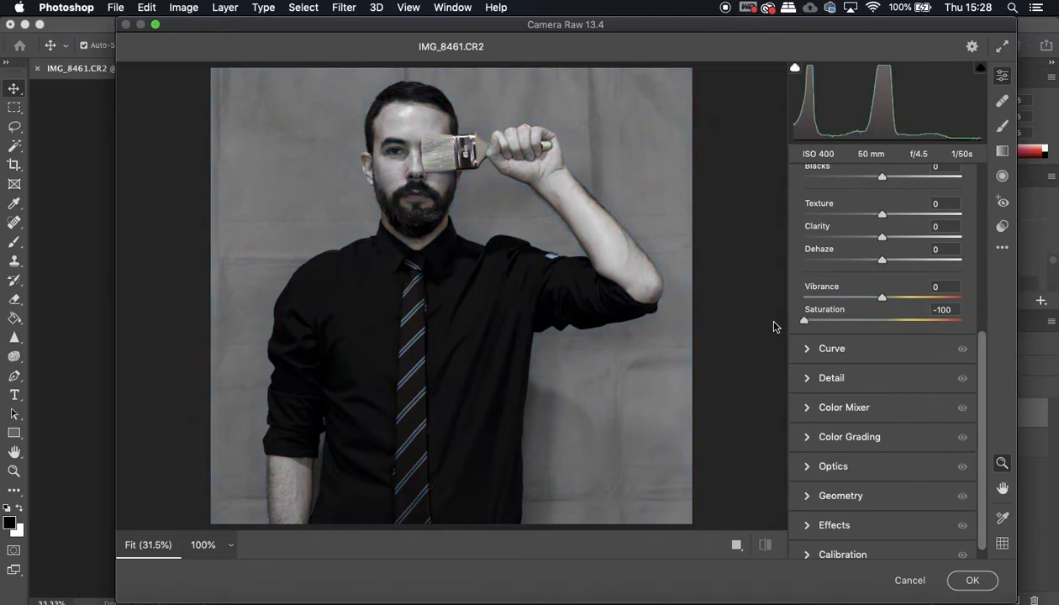
Set the B&W layer's contrast to +6, shadows to +11, blacks to -11 and exposure to +0.15.
{"action": "scroll", "coordinate": [891, 370], "scroll_direction": "up", "scroll_amount": 5}
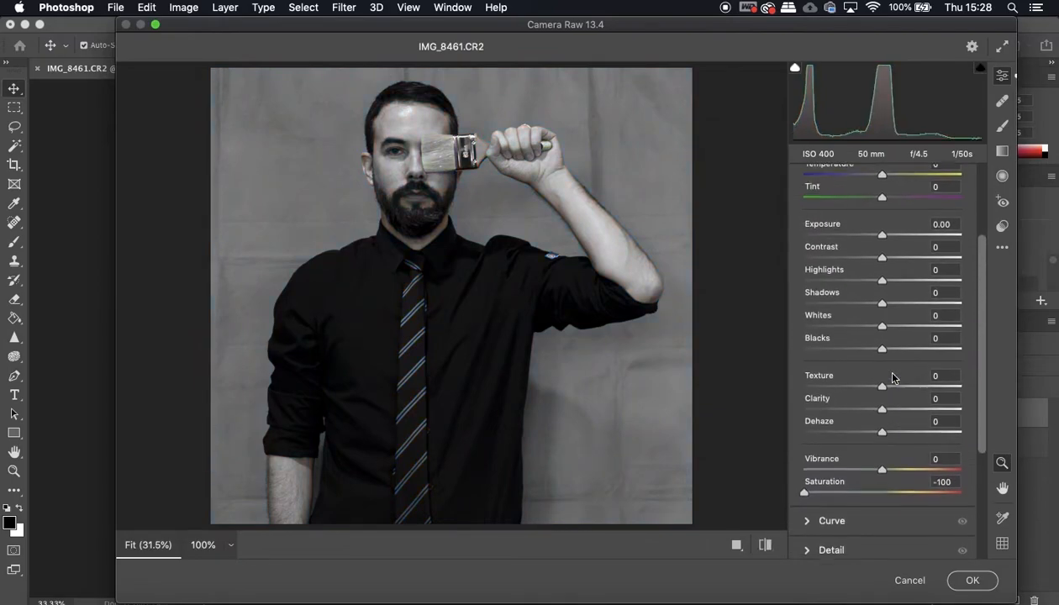
{"action": "left_click_drag", "start_coordinate": [881, 242], "coordinate": [886, 267]}
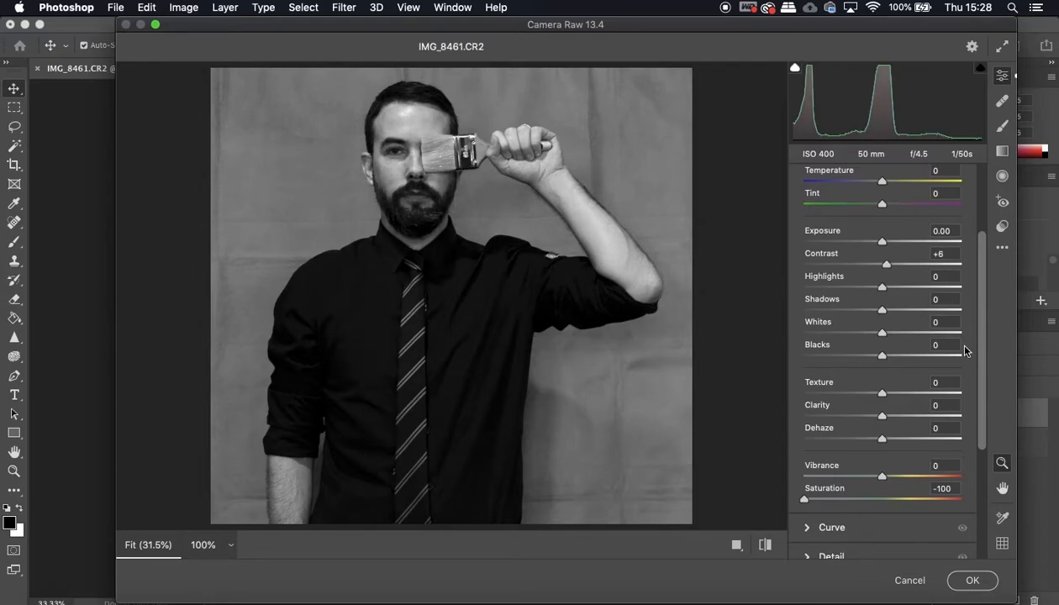
{"action": "mouse_move", "coordinate": [884, 309]}
{"action": "left_mouse_down"}
{"action": "mouse_move", "coordinate": [908, 313]}
{"action": "mouse_move", "coordinate": [892, 317]}
{"action": "left_mouse_up"}
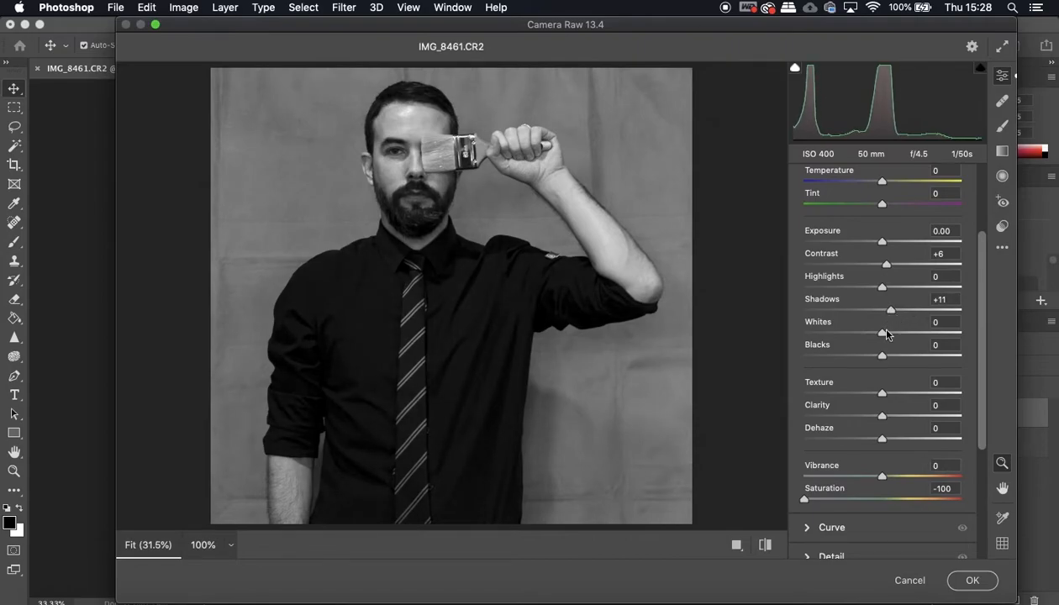
{"action": "mouse_move", "coordinate": [883, 358]}
{"action": "left_mouse_down"}
{"action": "mouse_move", "coordinate": [845, 357]}
{"action": "mouse_move", "coordinate": [875, 356]}
{"action": "left_mouse_up"}
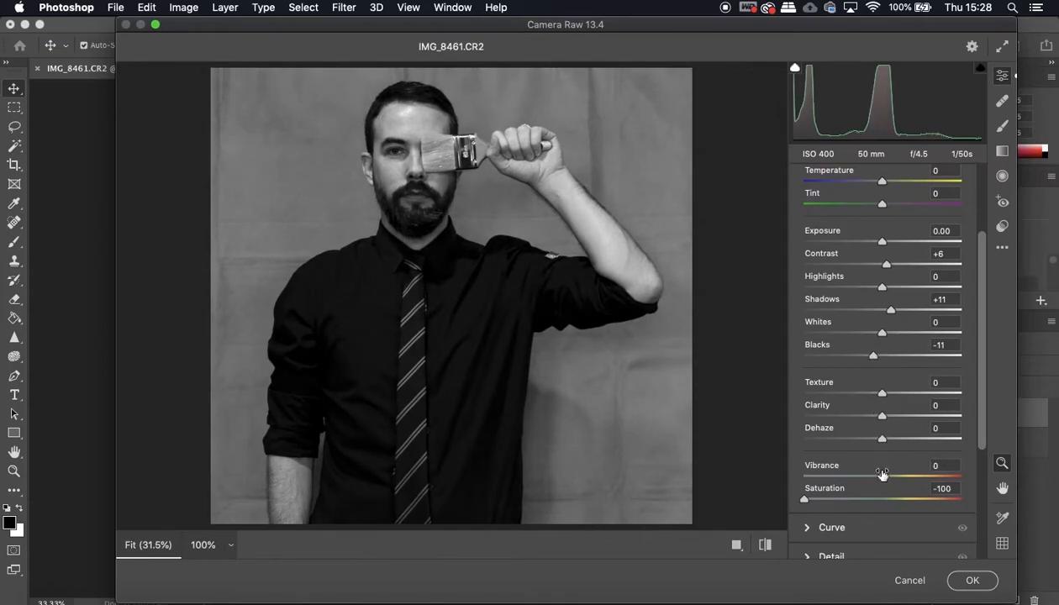
{"action": "left_click_drag", "start_coordinate": [885, 242], "coordinate": [889, 247]}
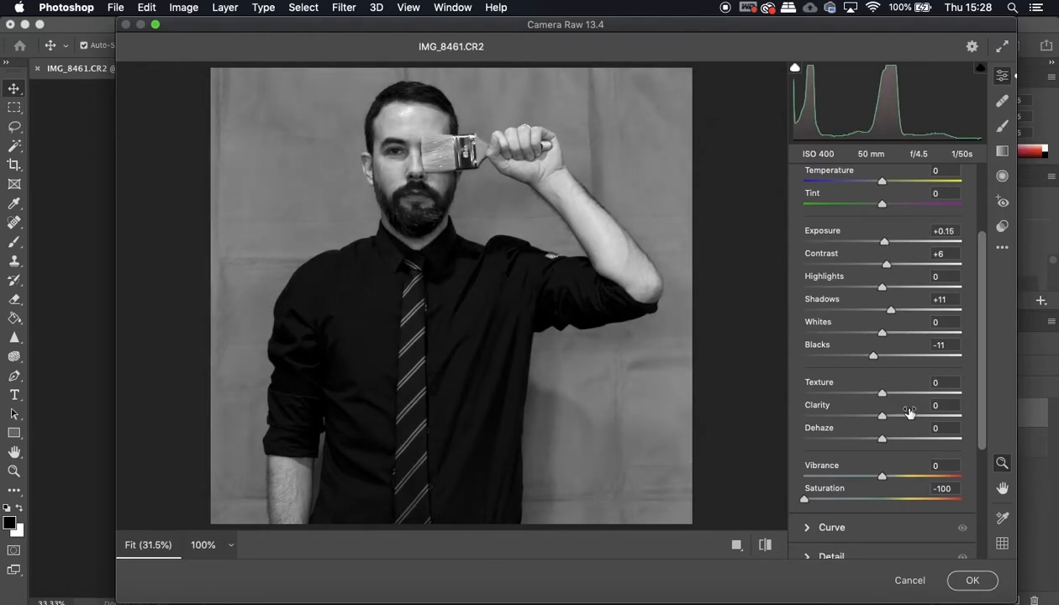
Set the B&W layer's vibrance to -16, clarity to +9 and dehaze to -5.
{"action": "left_click", "coordinate": [870, 473]}
{"action": "mouse_move", "coordinate": [882, 416]}
{"action": "left_mouse_down"}
{"action": "mouse_move", "coordinate": [903, 418]}
{"action": "mouse_move", "coordinate": [892, 425]}
{"action": "left_mouse_up"}
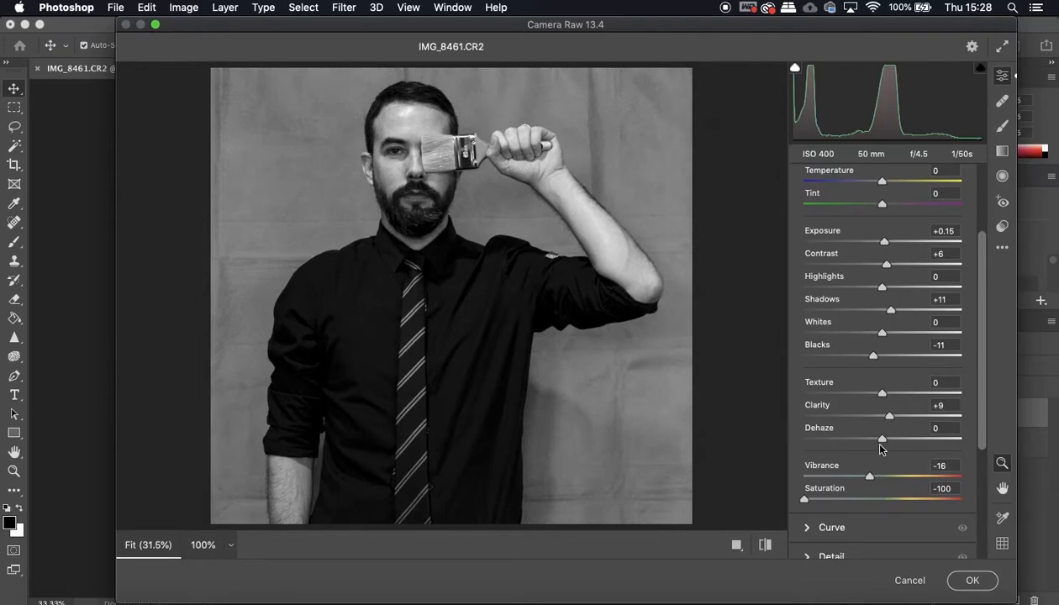
{"action": "left_click_drag", "start_coordinate": [882, 440], "coordinate": [877, 447]}
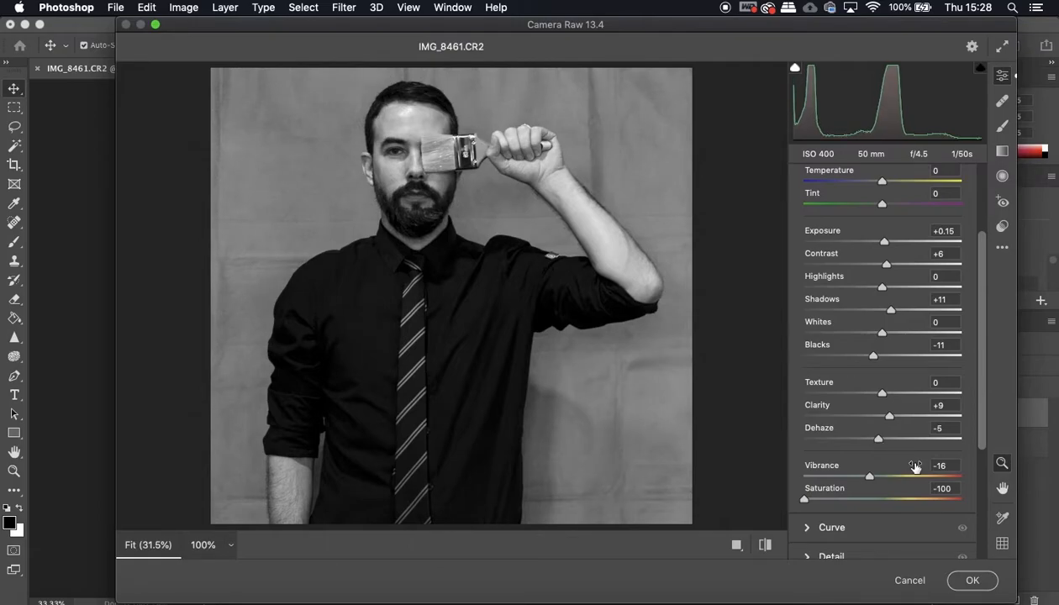
{"action": "scroll", "coordinate": [915, 467], "scroll_direction": "down", "scroll_amount": 2}
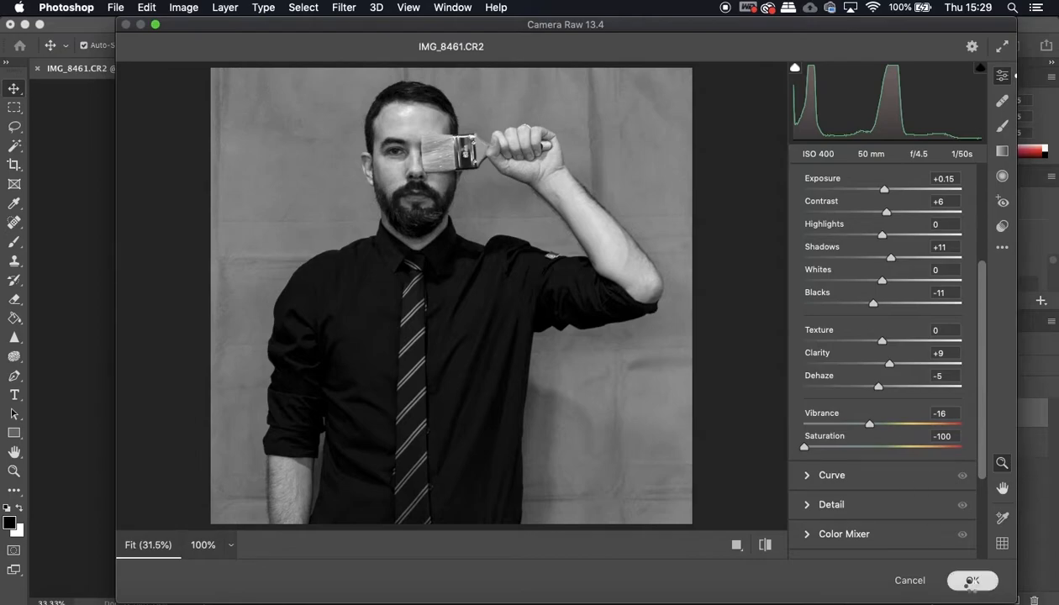
Apply the Camera Raw adjustments and compare the B&W layer with the Colour layer by toggling its visibility.
{"action": "left_click", "coordinate": [970, 581]}
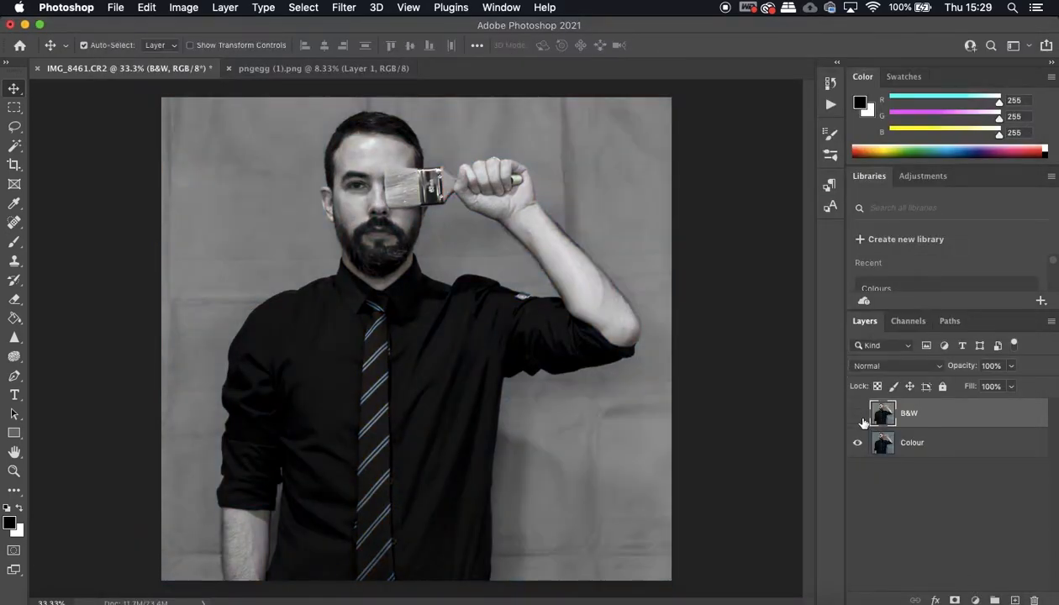
{"action": "left_click", "coordinate": [857, 413]}
{"action": "left_click", "coordinate": [858, 413]}
{"action": "left_click", "coordinate": [857, 413]}
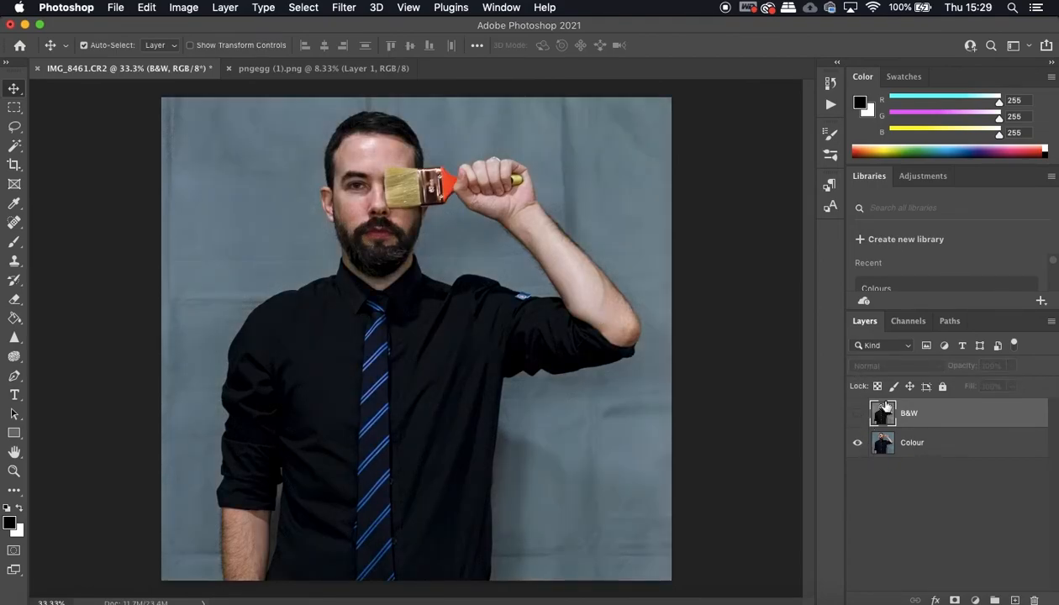
{"action": "left_click", "coordinate": [857, 414]}
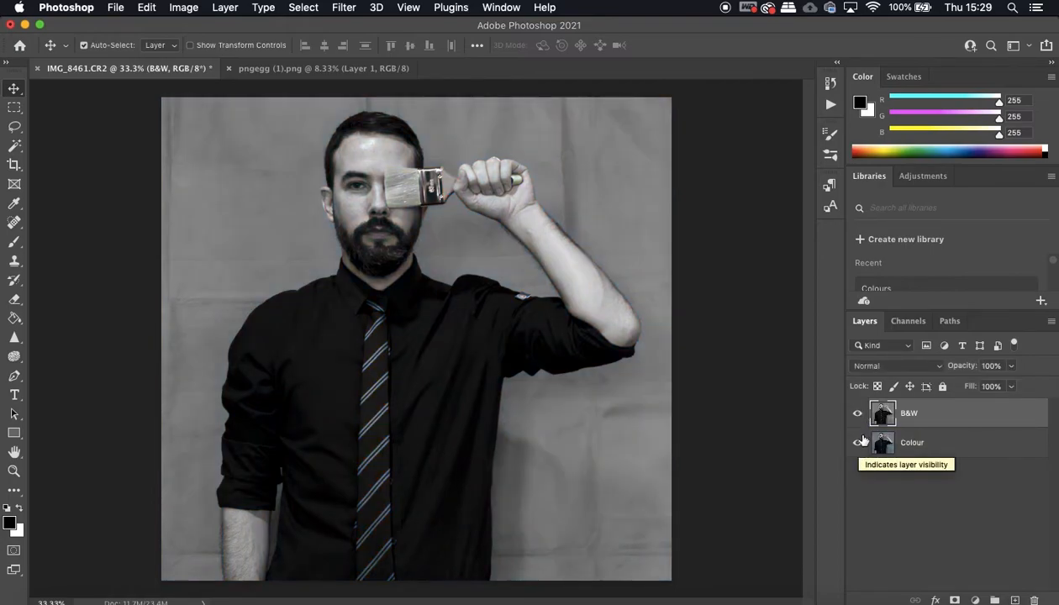
Copy the whole paint stroke from pngegg (1).png and paste it into IMG_8461.CR2, accepting the colour profile conversion.
{"action": "left_click", "coordinate": [256, 76]}
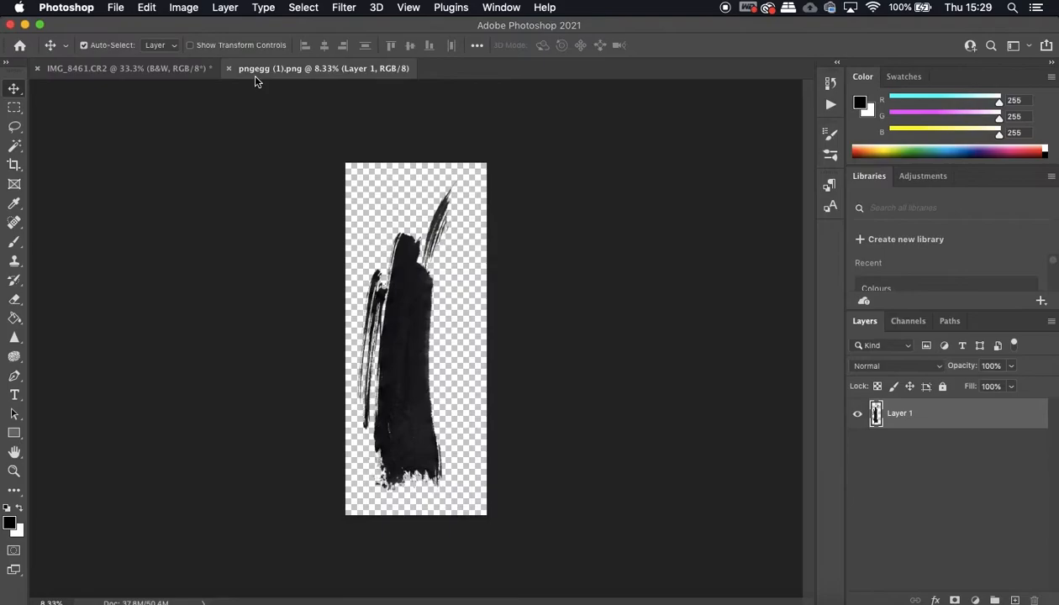
{"action": "key", "text": "super+a"}
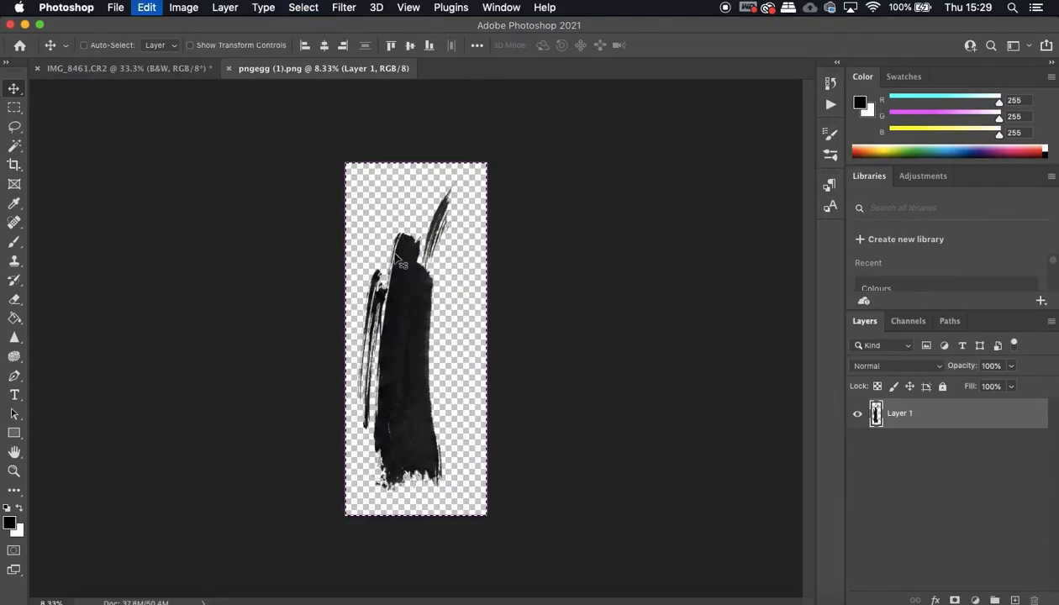
{"action": "left_click", "coordinate": [165, 74]}
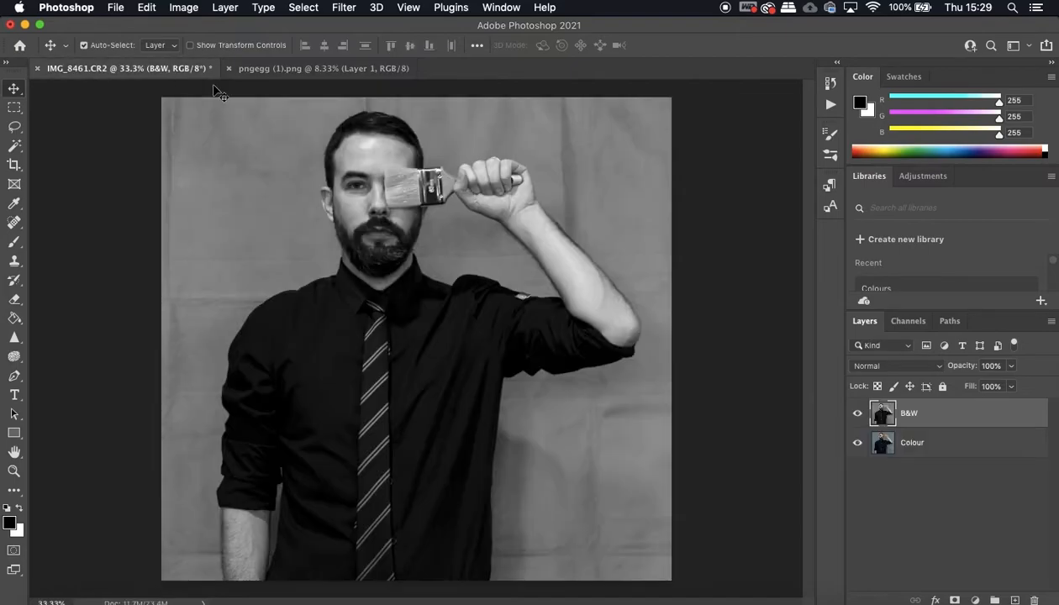
{"action": "key", "text": "super+v"}
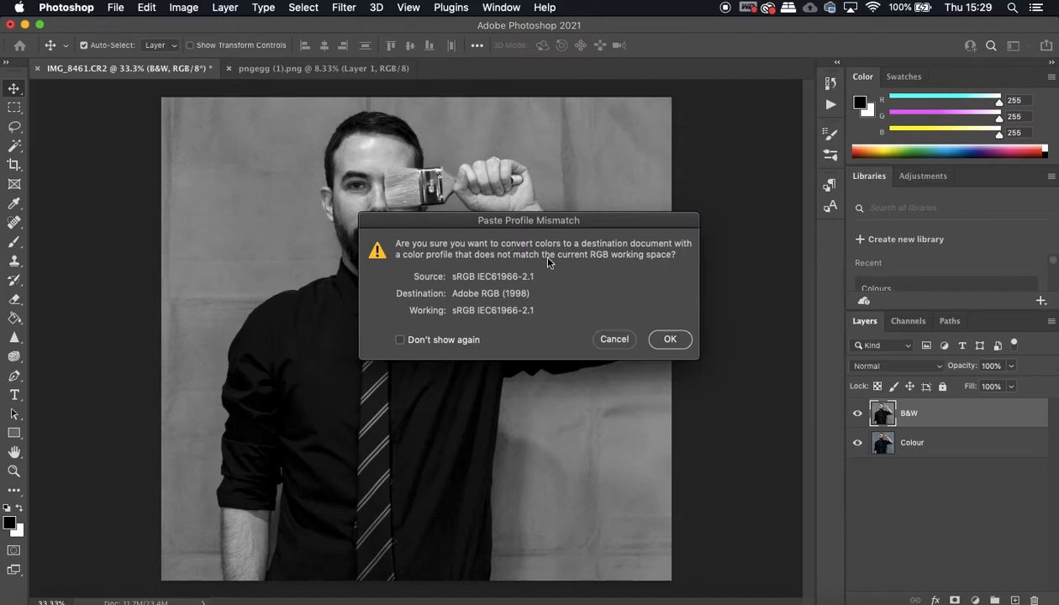
{"action": "left_click", "coordinate": [670, 340]}
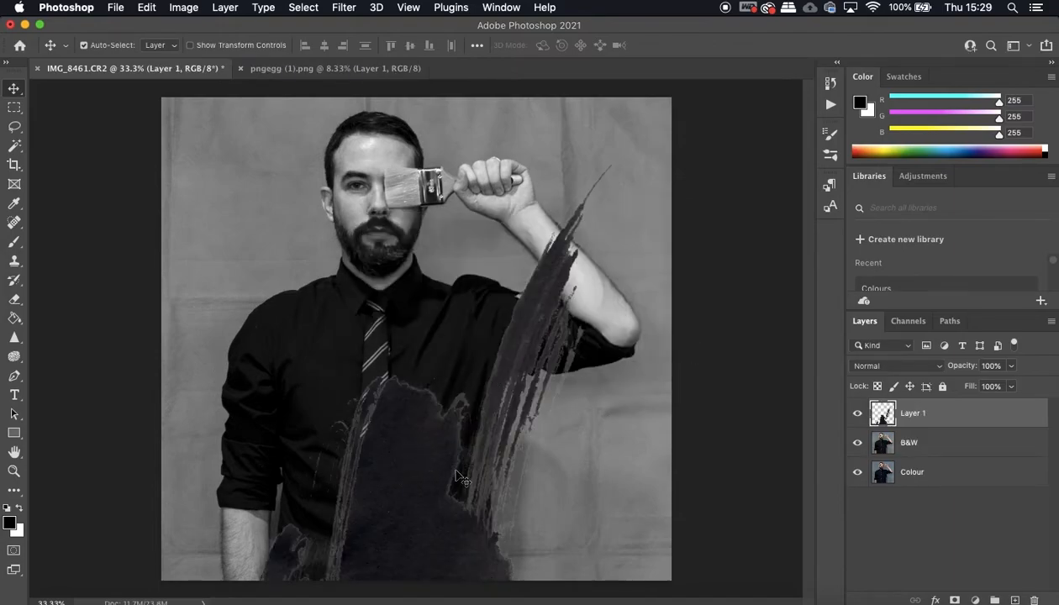
Free-transform the pasted paint stroke, scaling it down proportionally to about 65% and moving it up over the torso.
{"action": "key", "text": "super"}
{"action": "key", "text": "super"}
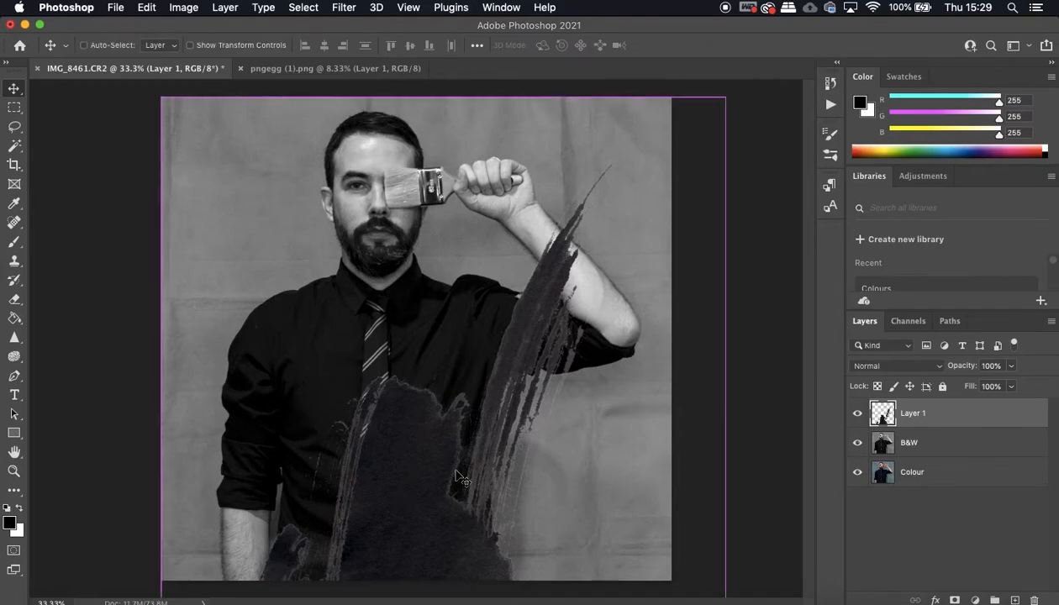
{"action": "key", "text": "super+t"}
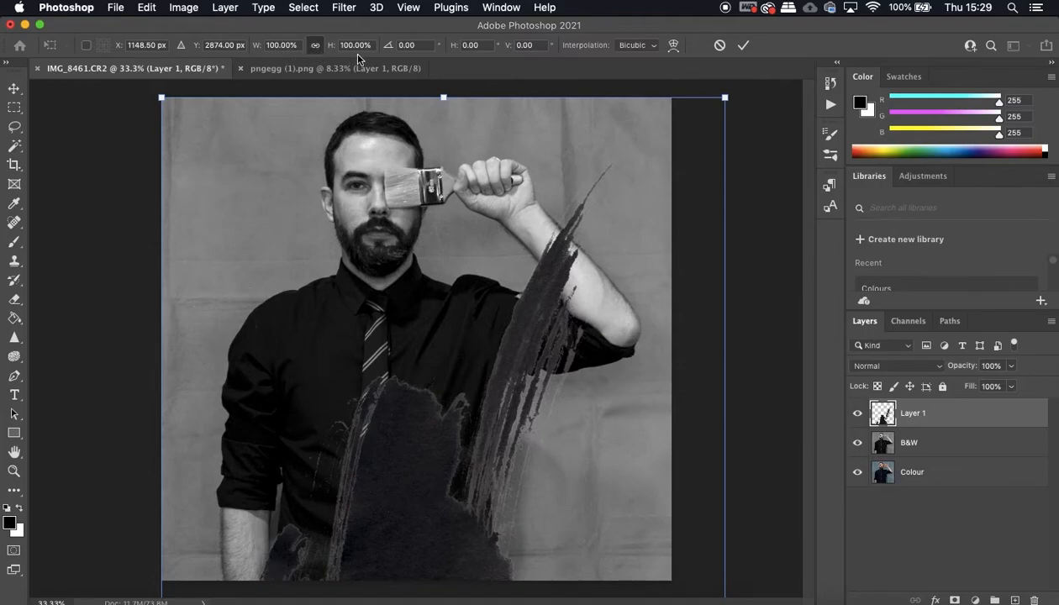
{"action": "left_click_drag", "start_coordinate": [443, 98], "coordinate": [444, 359]}
{"action": "left_click_drag", "start_coordinate": [439, 444], "coordinate": [467, 145]}
{"action": "right_click", "coordinate": [497, 179]}
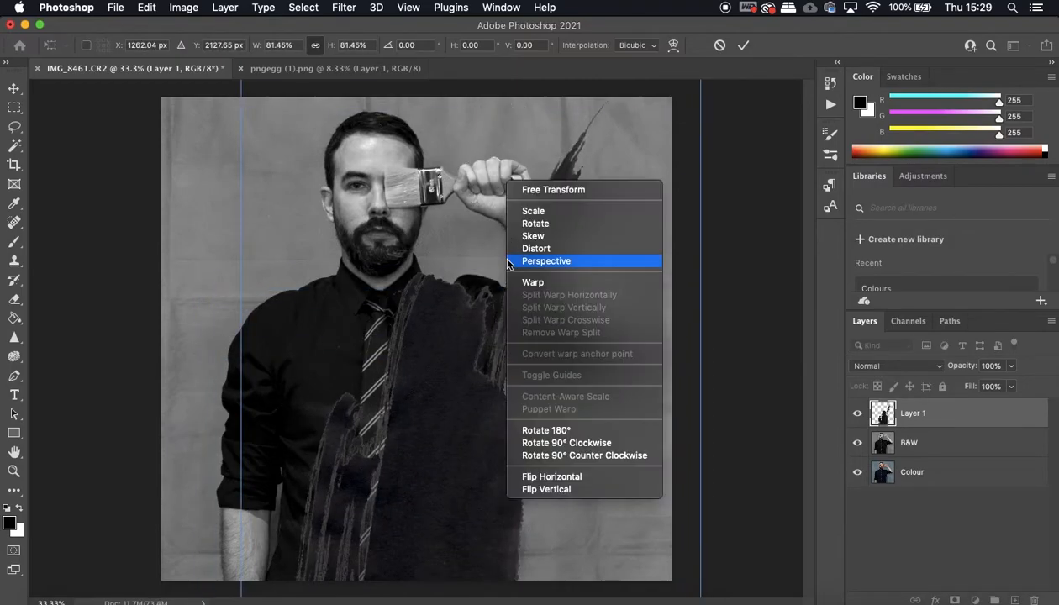
{"action": "left_click", "coordinate": [393, 225]}
{"action": "left_click_drag", "start_coordinate": [392, 225], "coordinate": [469, 243]}
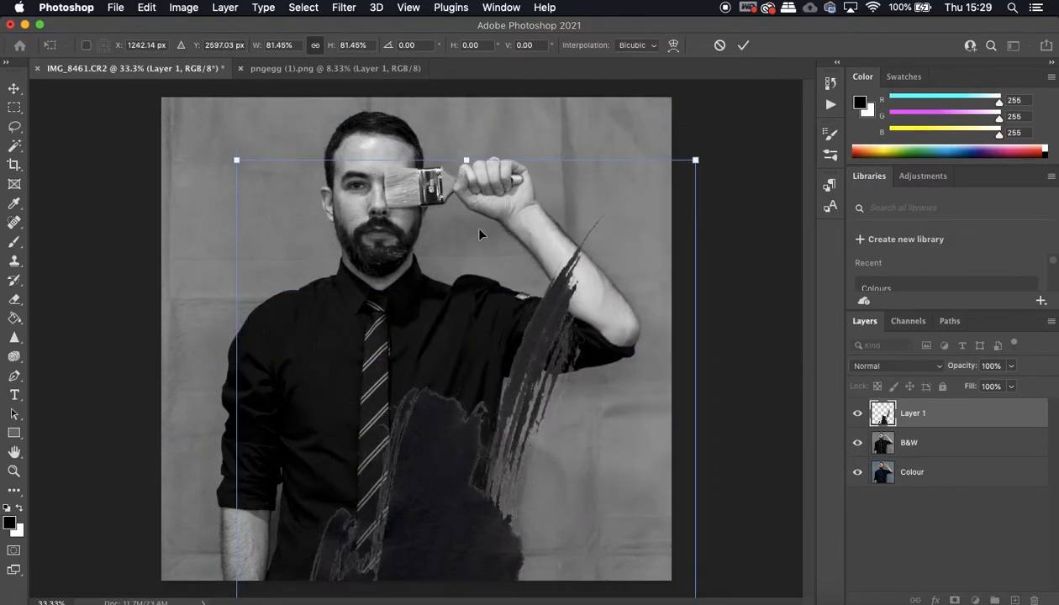
{"action": "left_click_drag", "start_coordinate": [472, 164], "coordinate": [468, 388]}
{"action": "left_click_drag", "start_coordinate": [475, 504], "coordinate": [487, 184]}
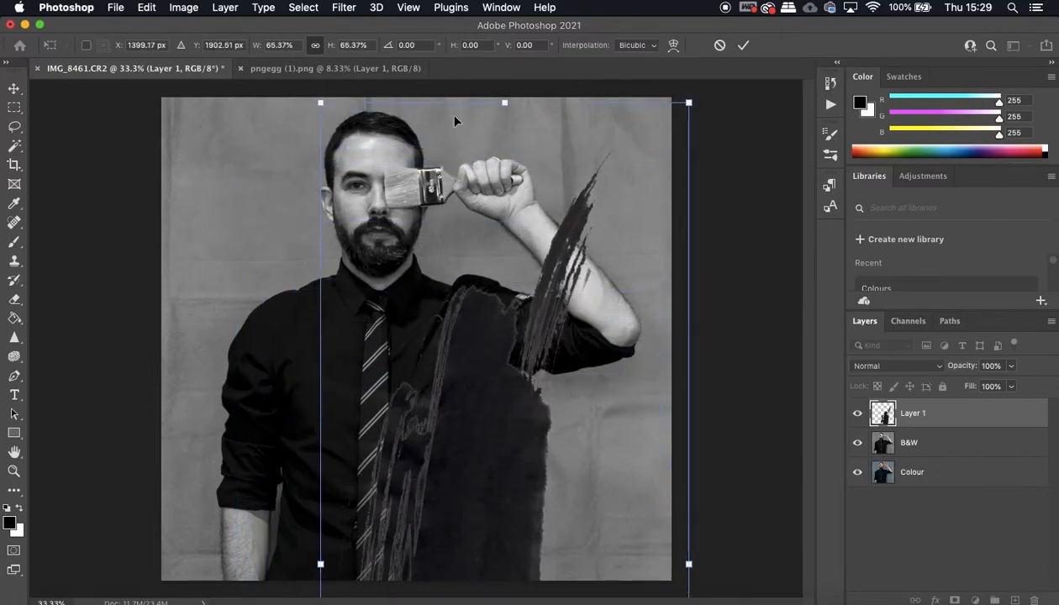
Reduce the paint stroke's proportional scale to 20% and centre it over the chest beside the tie.
{"action": "left_click", "coordinate": [288, 47]}
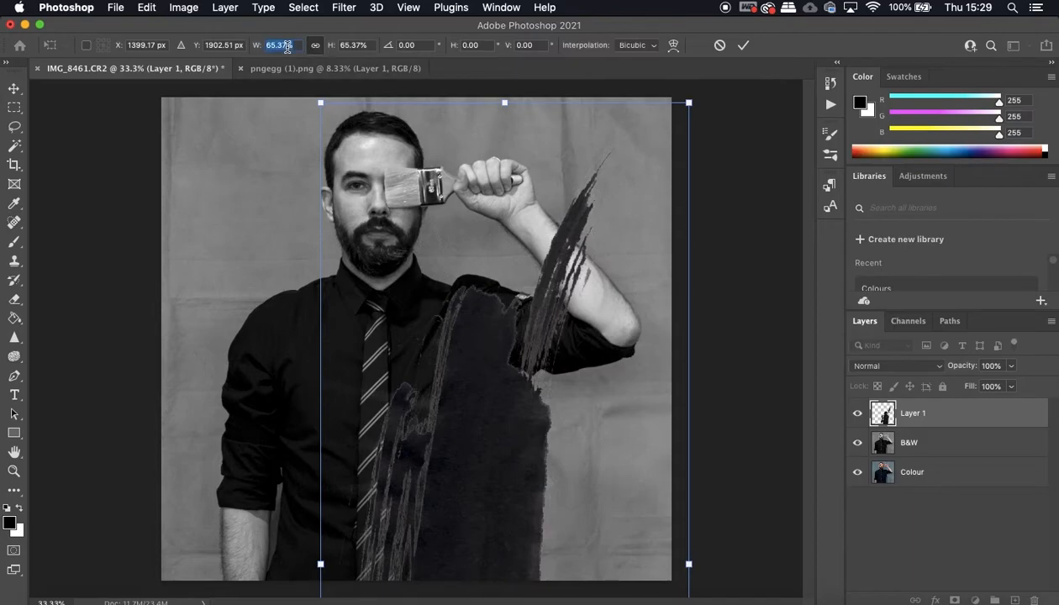
{"action": "type", "text": "30"}
{"action": "key", "text": "Return"}
{"action": "left_click_drag", "start_coordinate": [484, 437], "coordinate": [446, 244]}
{"action": "left_click", "coordinate": [288, 44]}
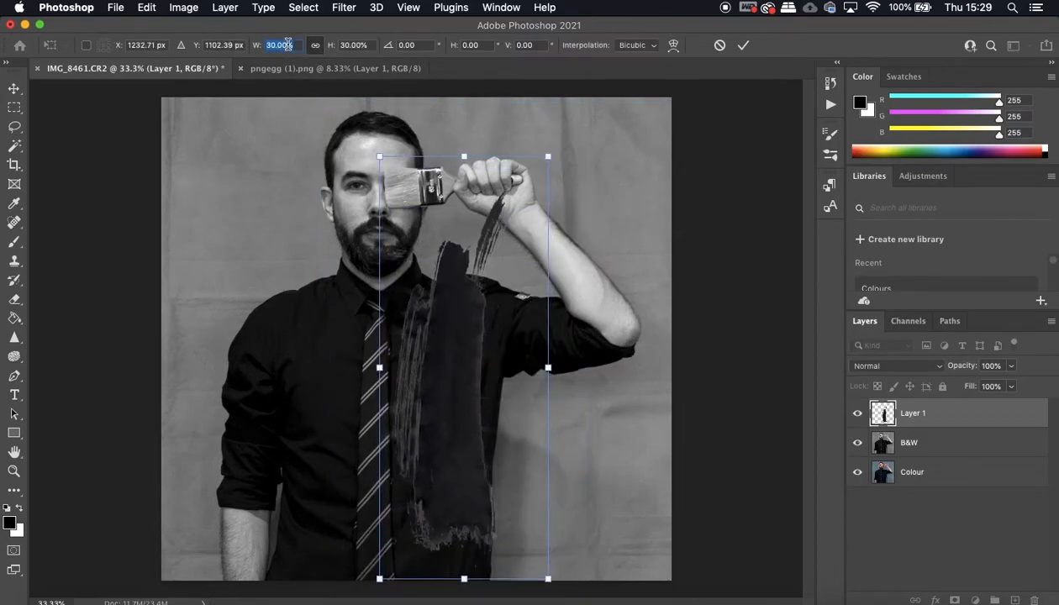
{"action": "type", "text": "20"}
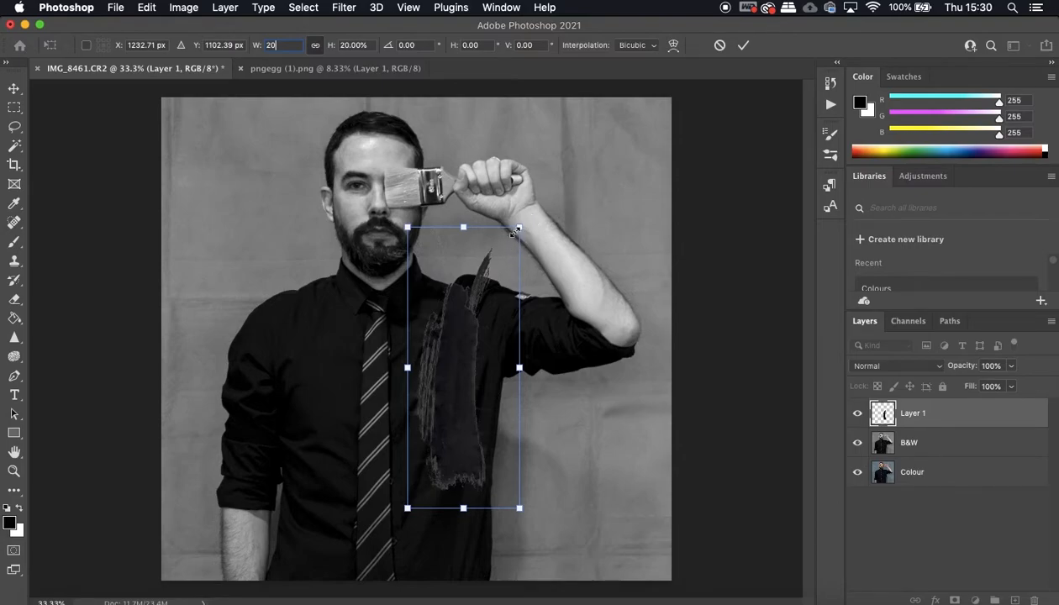
Rotate the paint stroke by about 84.7° and place it across the eyes and the hand holding the paintbrush.
{"action": "mouse_move", "coordinate": [533, 215]}
{"action": "left_mouse_down"}
{"action": "mouse_move", "coordinate": [577, 257]}
{"action": "mouse_move", "coordinate": [582, 408]}
{"action": "left_mouse_up"}
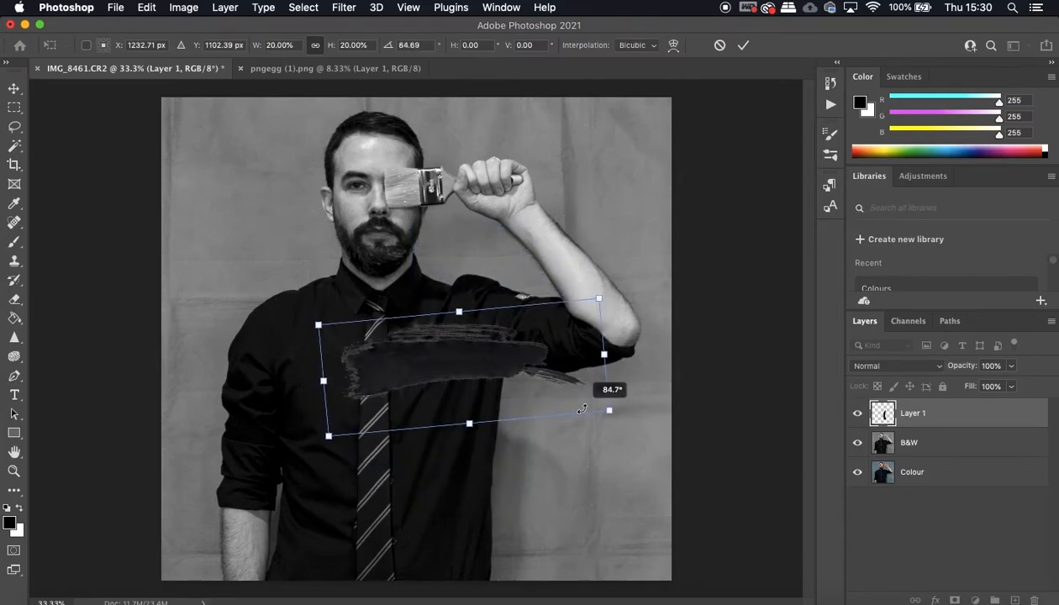
{"action": "mouse_move", "coordinate": [441, 368]}
{"action": "left_mouse_down"}
{"action": "mouse_move", "coordinate": [395, 246]}
{"action": "mouse_move", "coordinate": [427, 192]}
{"action": "left_mouse_up"}
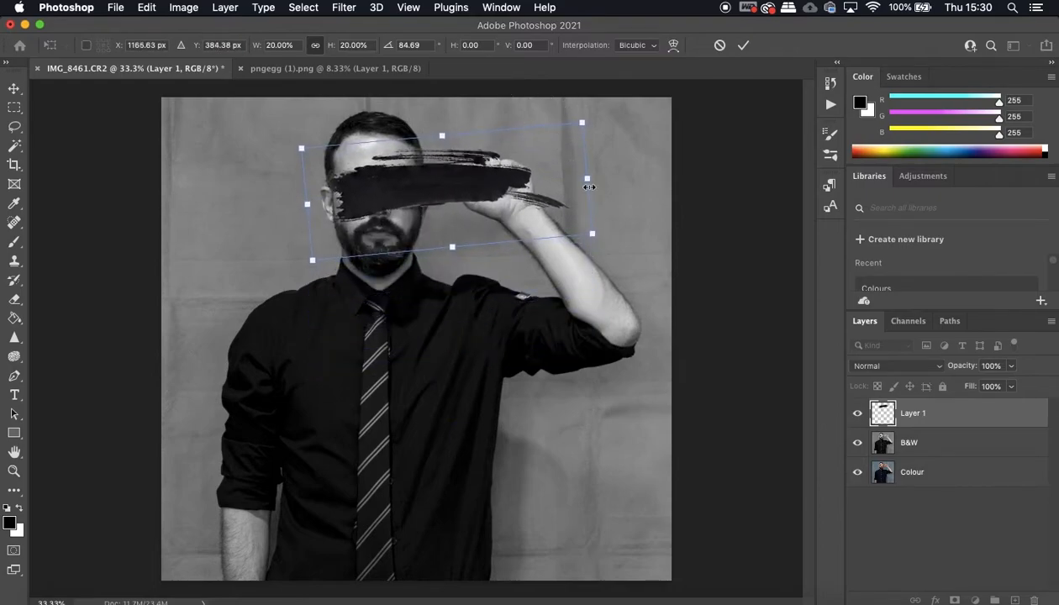
{"action": "key", "text": "Return"}
Rename the paint-stroke layer Brush.
{"action": "double_click", "coordinate": [913, 413]}
{"action": "type", "text": "Brush"}
{"action": "key", "text": "Return"}
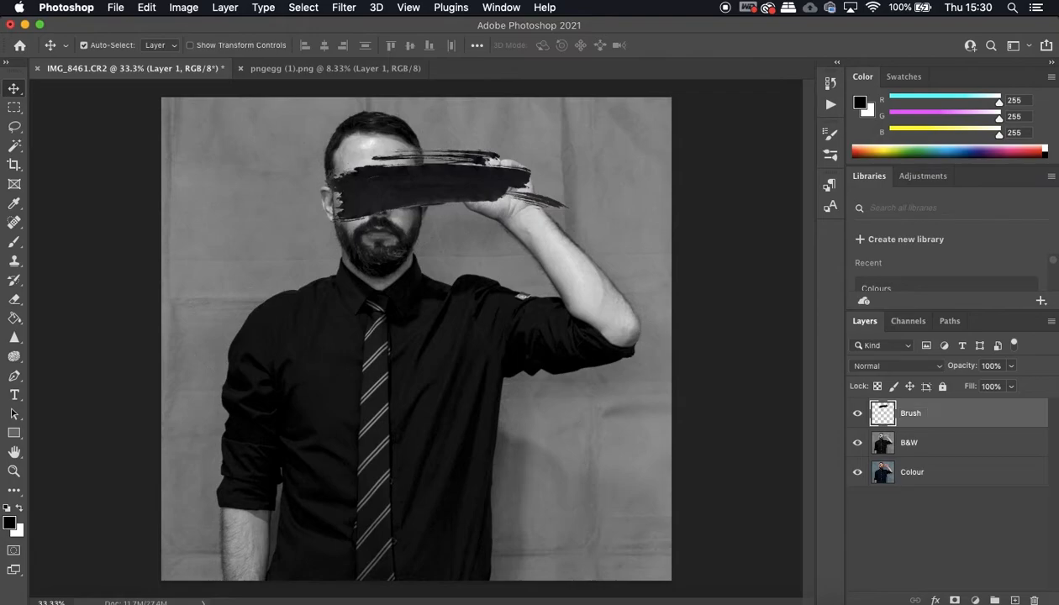
Lower the Brush layer's opacity to 55% and shift the stroke slightly upward over the eyes and paintbrush.
{"action": "left_click", "coordinate": [1011, 366]}
{"action": "left_click_drag", "start_coordinate": [1011, 384], "coordinate": [980, 384]}
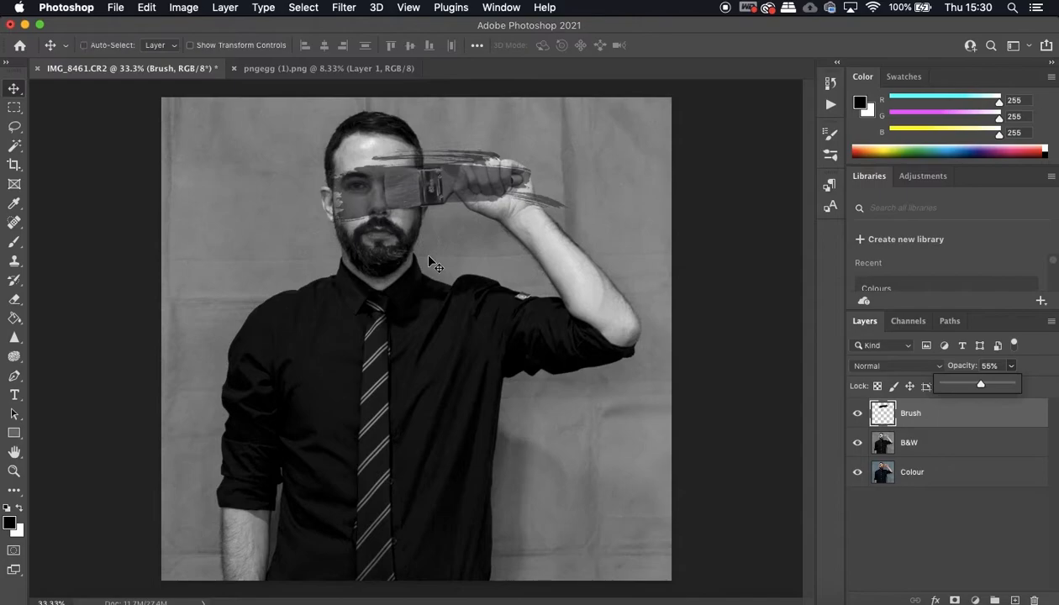
{"action": "key", "text": "super+plus"}
{"action": "scroll", "coordinate": [429, 256], "scroll_direction": "up", "scroll_amount": 10}
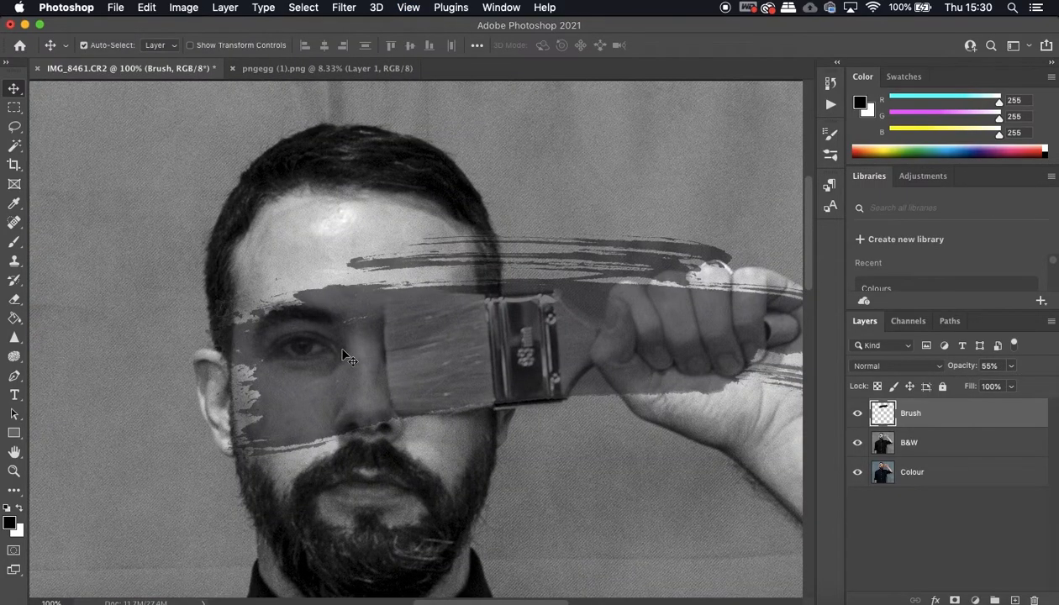
{"action": "left_click_drag", "start_coordinate": [342, 355], "coordinate": [344, 342]}
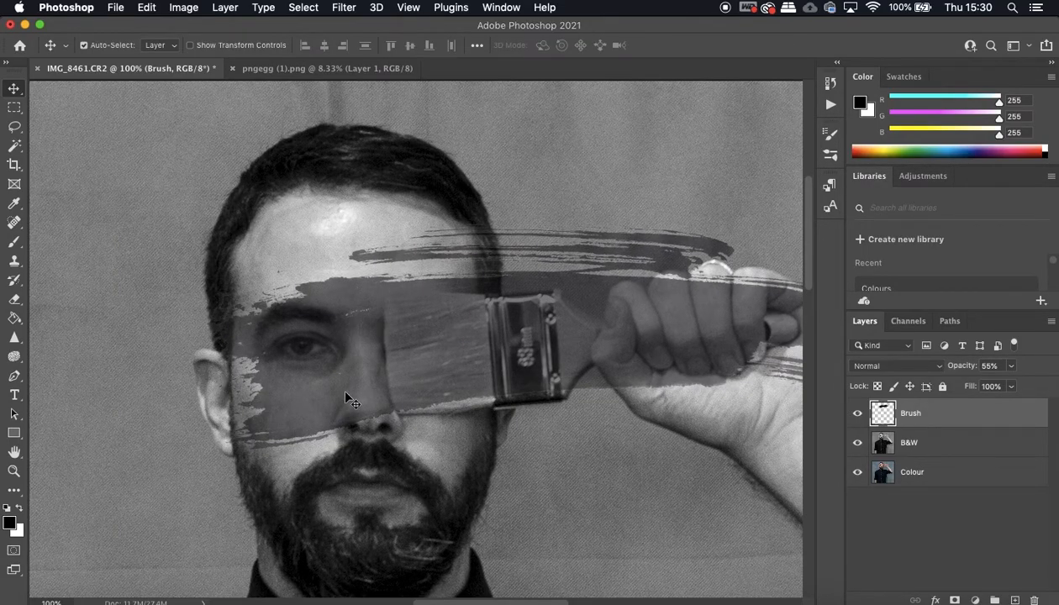
Scale the Brush stroke to about 94.5%, aligning it with the paintbrush bristles, and restore the layer's opacity to 100%.
{"action": "key", "text": "super"}
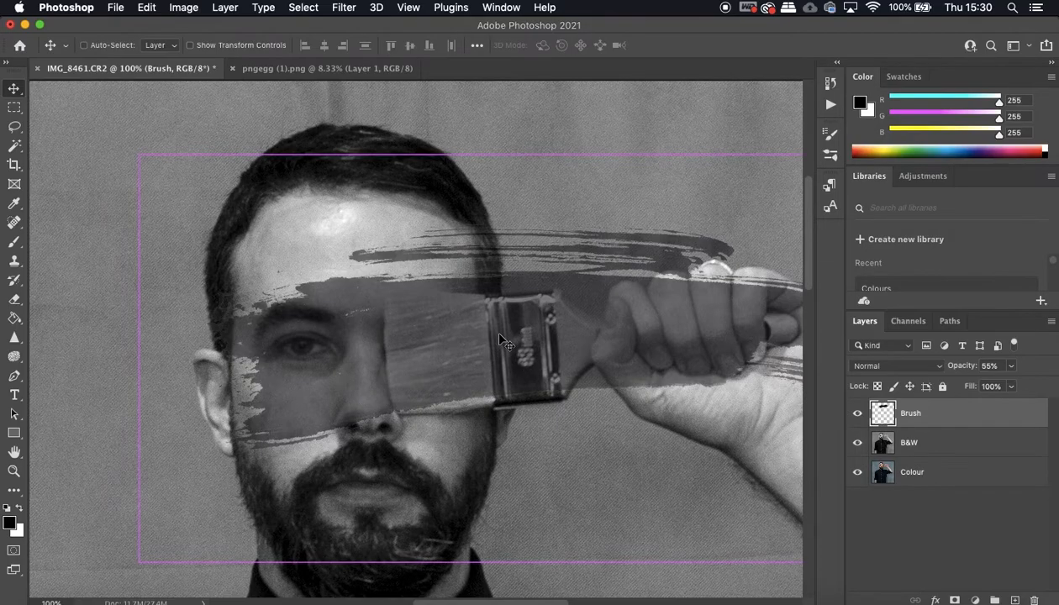
{"action": "key", "text": "super+t"}
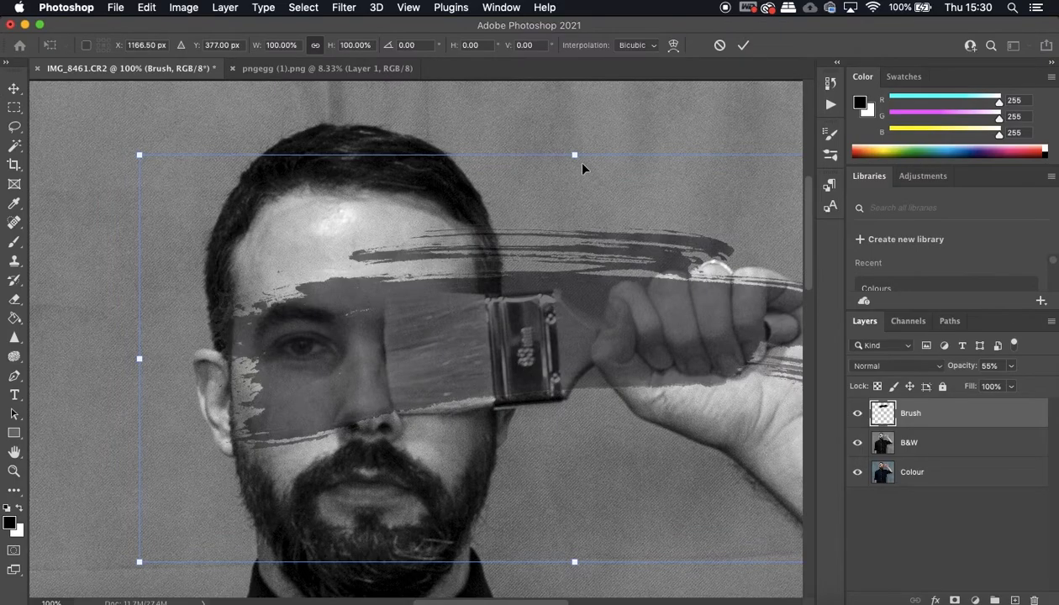
{"action": "left_click_drag", "start_coordinate": [576, 157], "coordinate": [576, 167]}
{"action": "left_click_drag", "start_coordinate": [576, 169], "coordinate": [574, 177]}
{"action": "left_click_drag", "start_coordinate": [464, 365], "coordinate": [453, 368]}
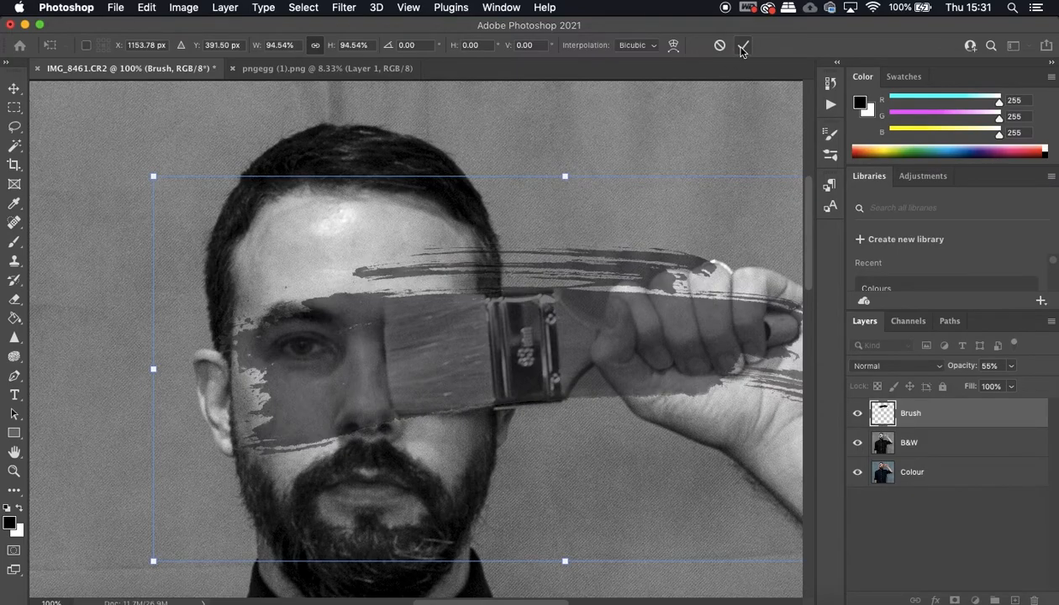
{"action": "left_click", "coordinate": [740, 48]}
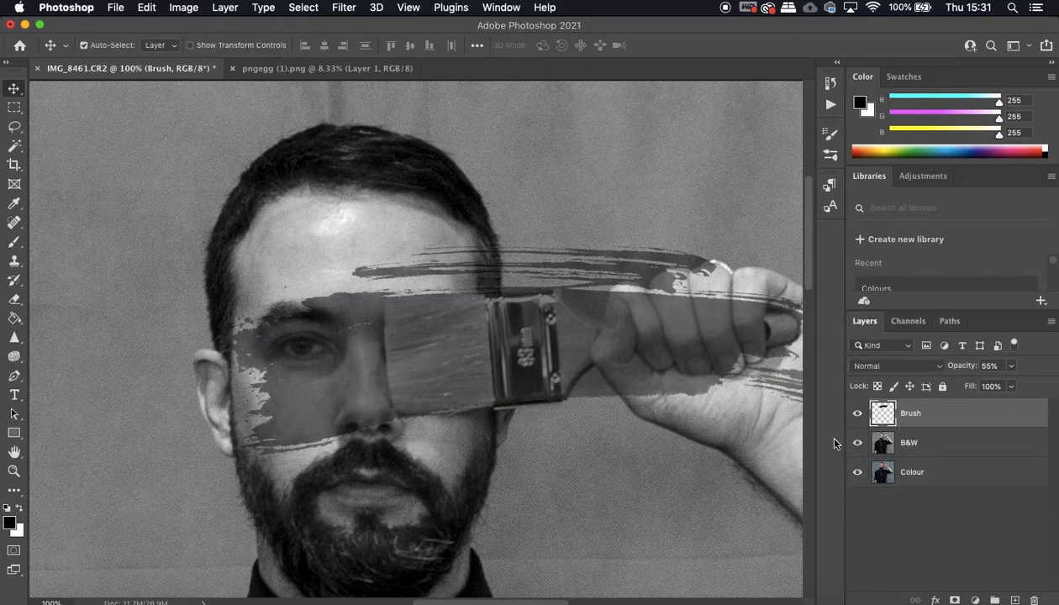
{"action": "left_click", "coordinate": [1011, 365]}
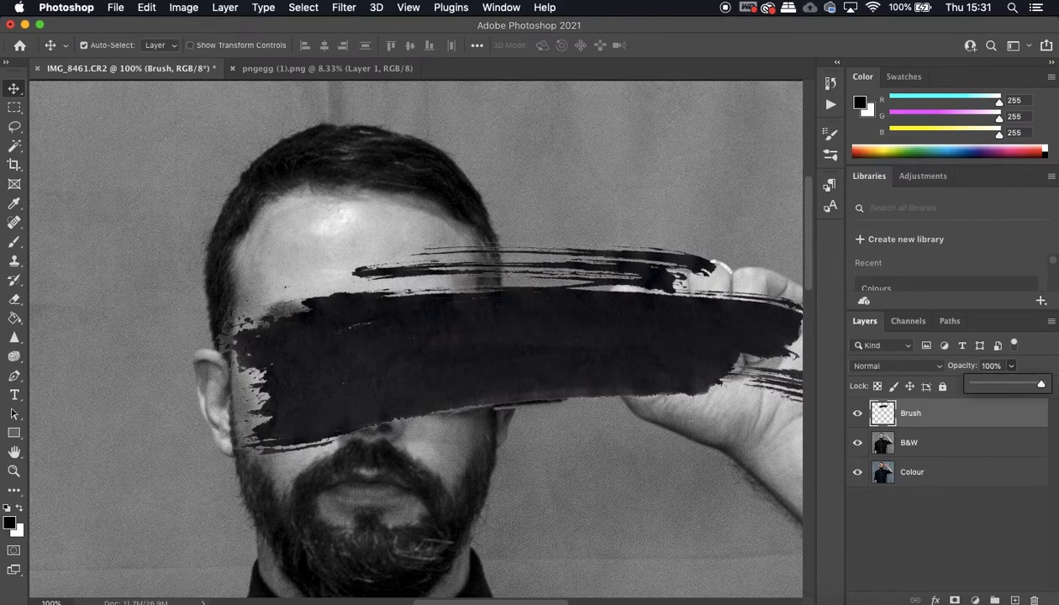
{"action": "left_click", "coordinate": [939, 425]}
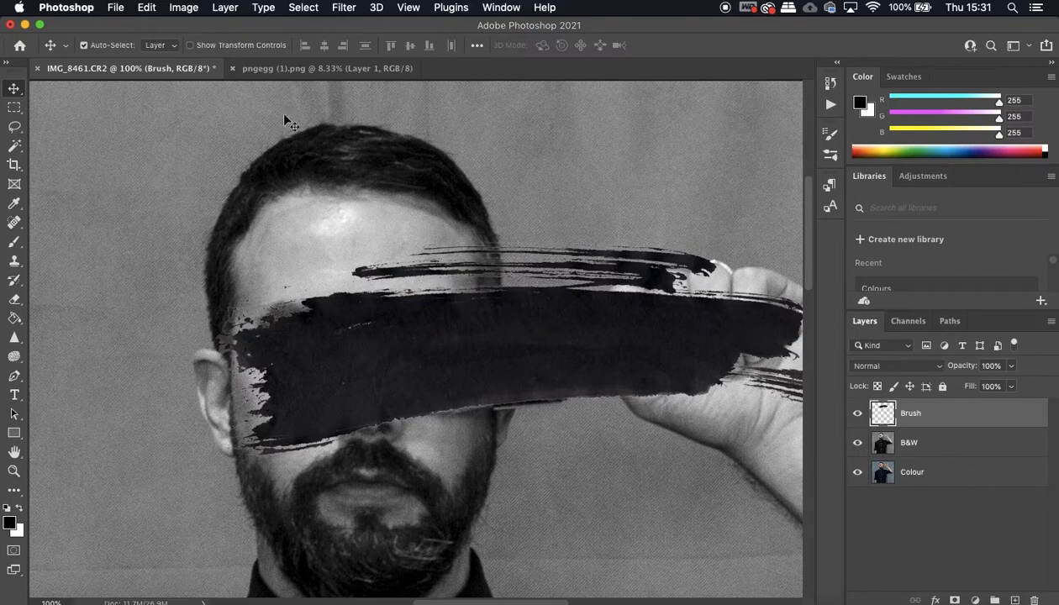
Apply a Brightness/Contrast adjustment to the Brush layer with brightness -150 and contrast 100.
{"action": "left_click", "coordinate": [185, 7]}
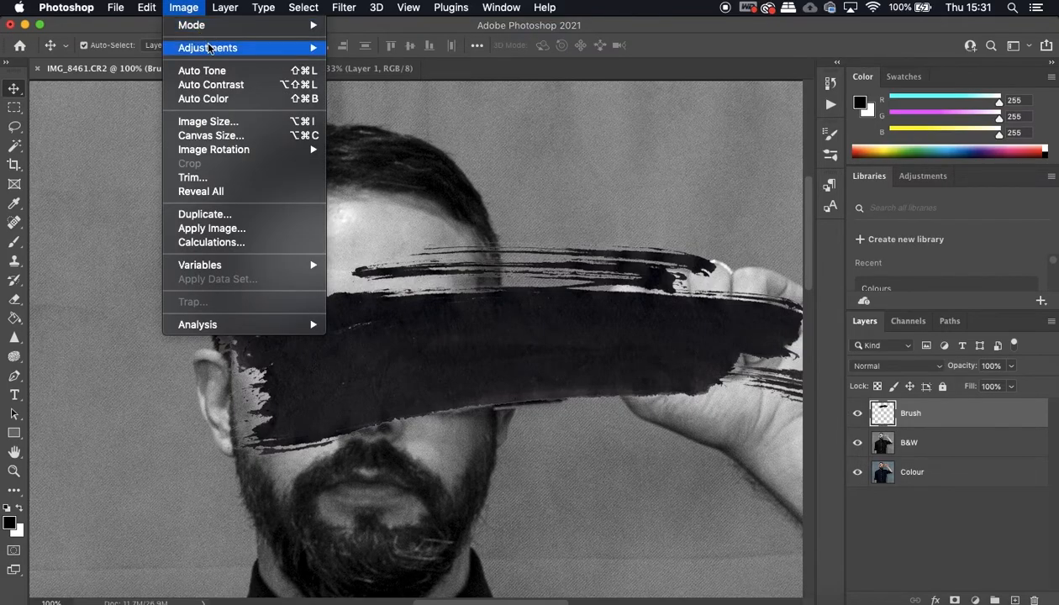
{"action": "mouse_move", "coordinate": [208, 48]}
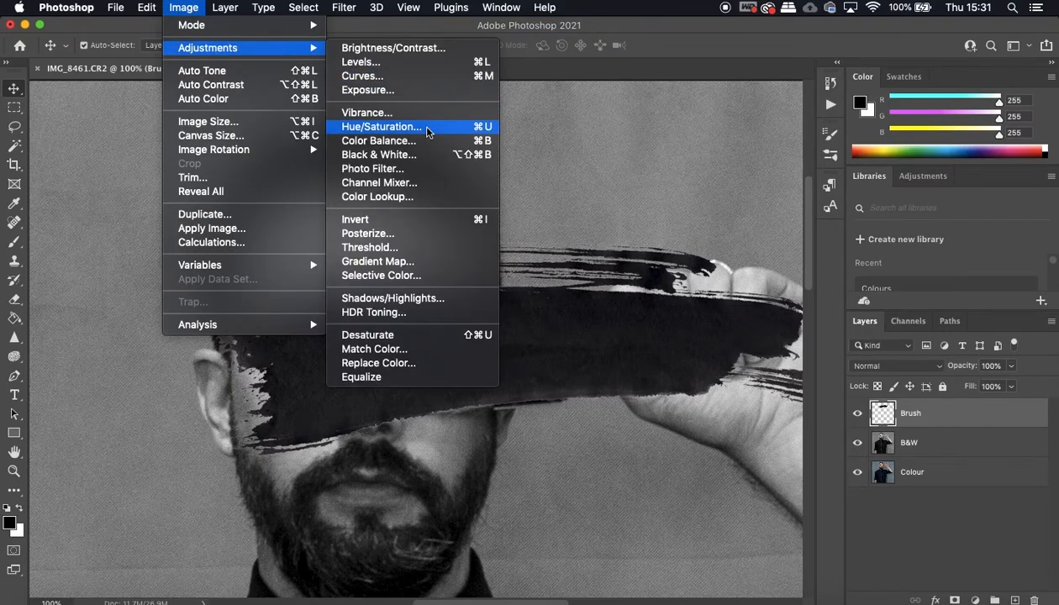
{"action": "left_click", "coordinate": [419, 48]}
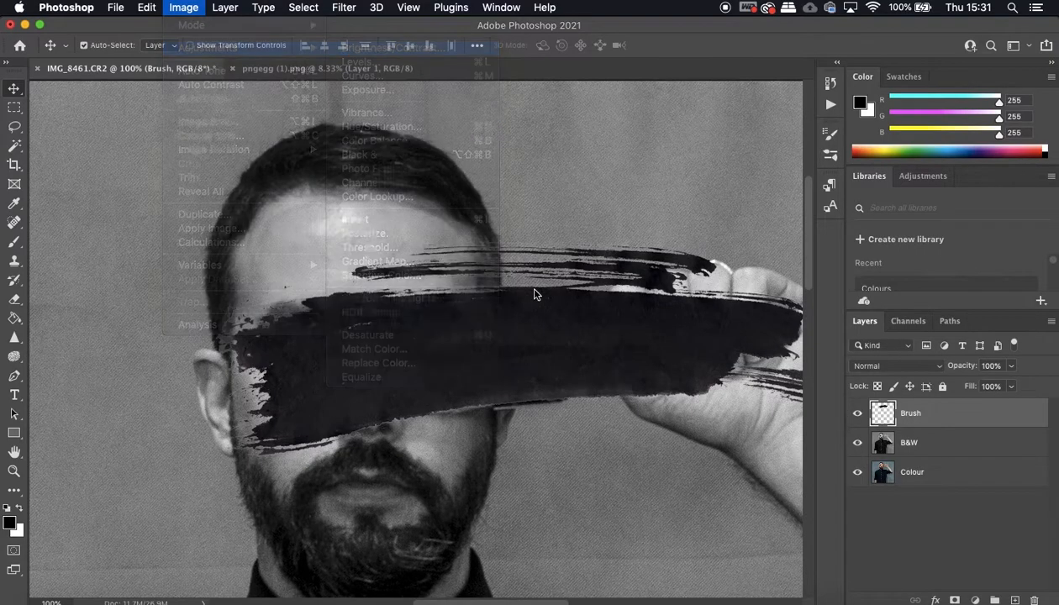
{"action": "left_click_drag", "start_coordinate": [697, 188], "coordinate": [601, 200]}
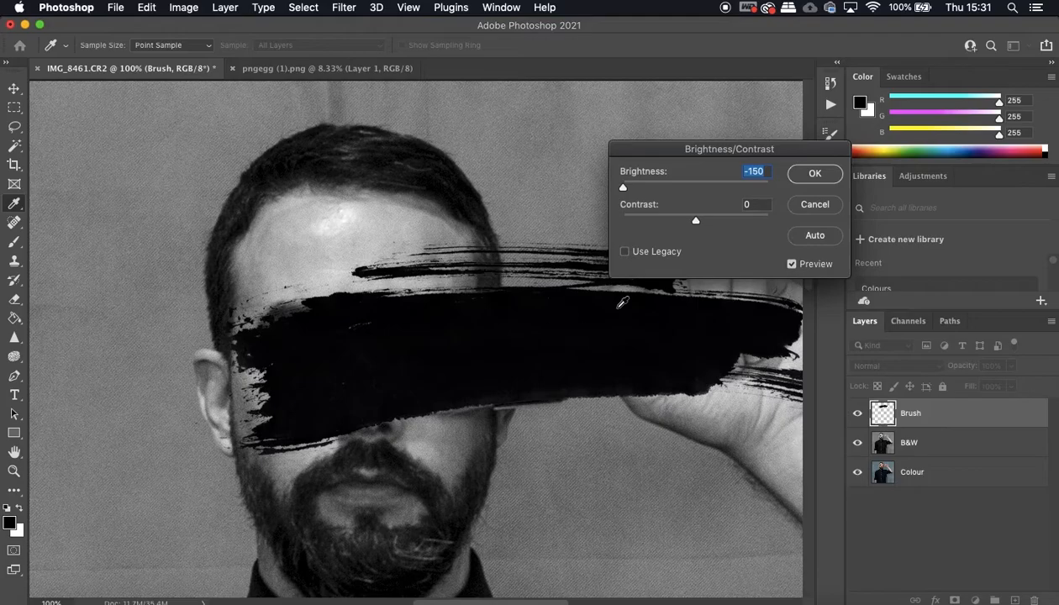
{"action": "left_click_drag", "start_coordinate": [696, 224], "coordinate": [579, 237]}
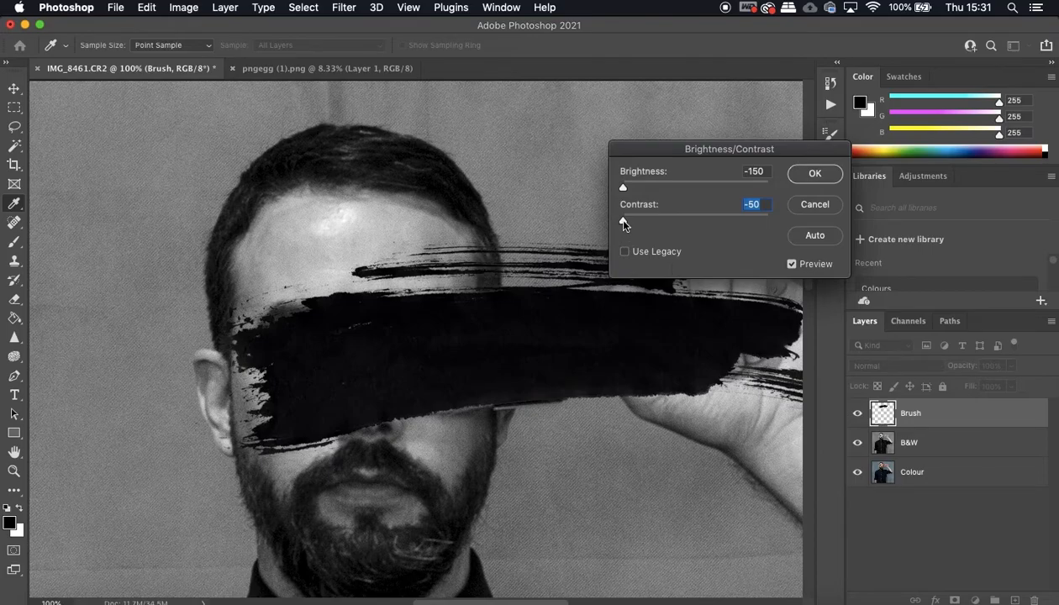
{"action": "left_click_drag", "start_coordinate": [624, 223], "coordinate": [868, 235]}
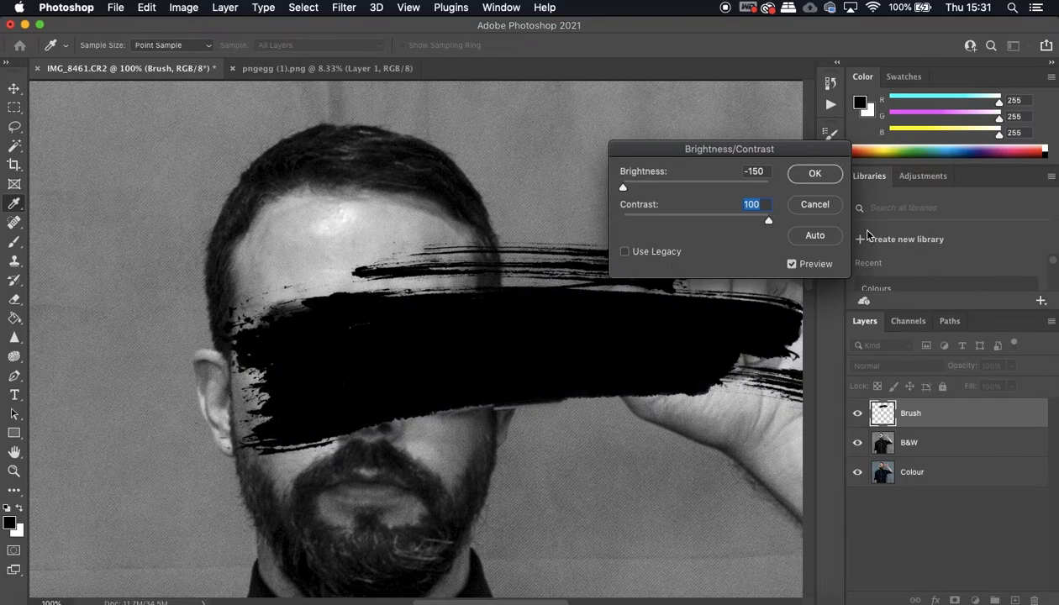
{"action": "left_click", "coordinate": [821, 178]}
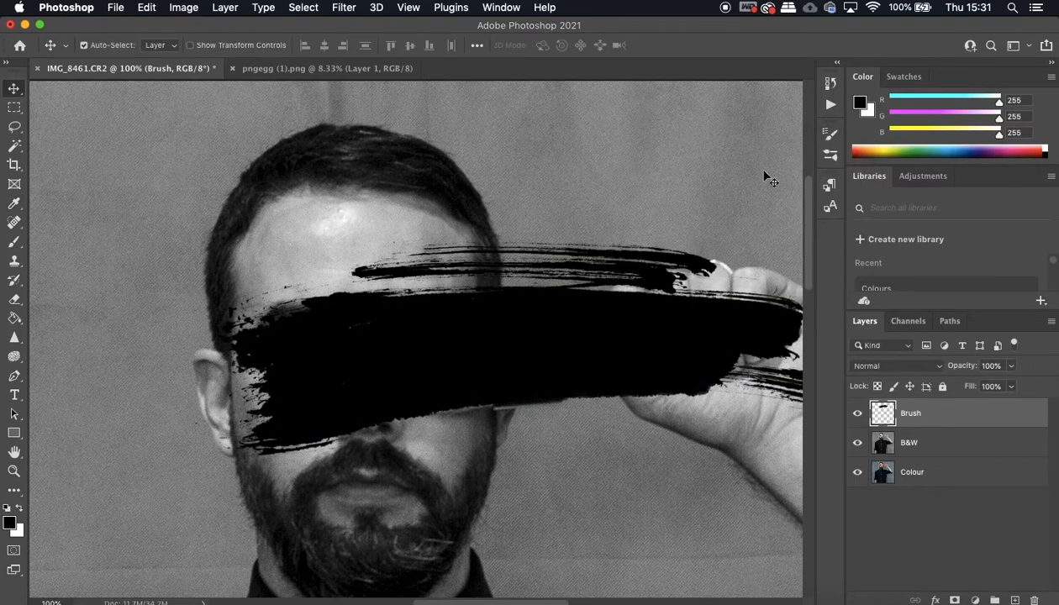
Apply Brightness/Contrast to the Brush layer a second time, with brightness at its minimum and contrast at 100.
{"action": "left_click", "coordinate": [184, 8]}
{"action": "left_click", "coordinate": [639, 252]}
{"action": "left_click_drag", "start_coordinate": [695, 222], "coordinate": [768, 220]}
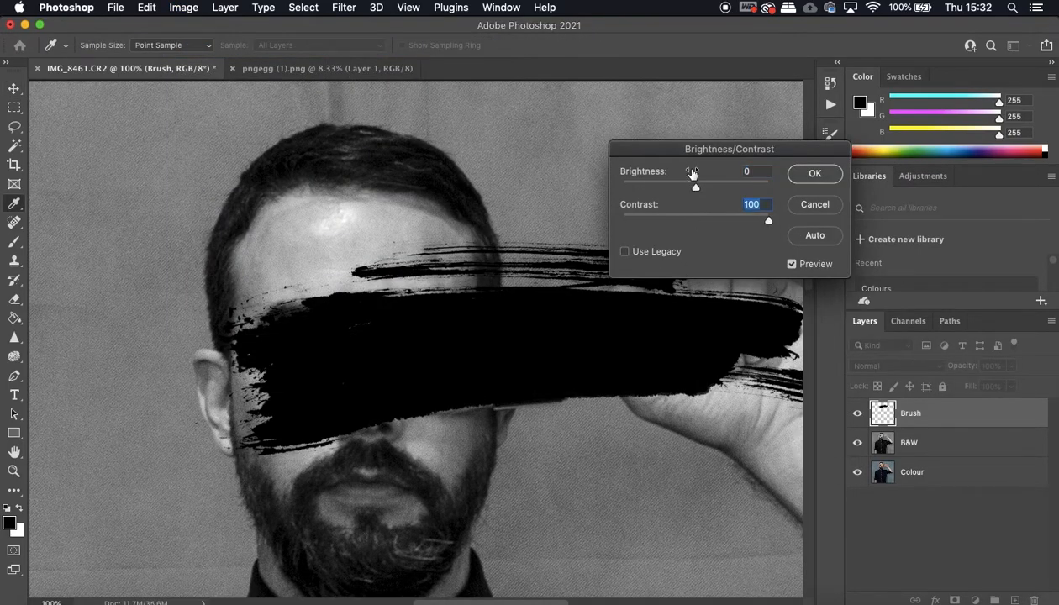
{"action": "left_click_drag", "start_coordinate": [695, 187], "coordinate": [576, 195]}
{"action": "left_click", "coordinate": [811, 174]}
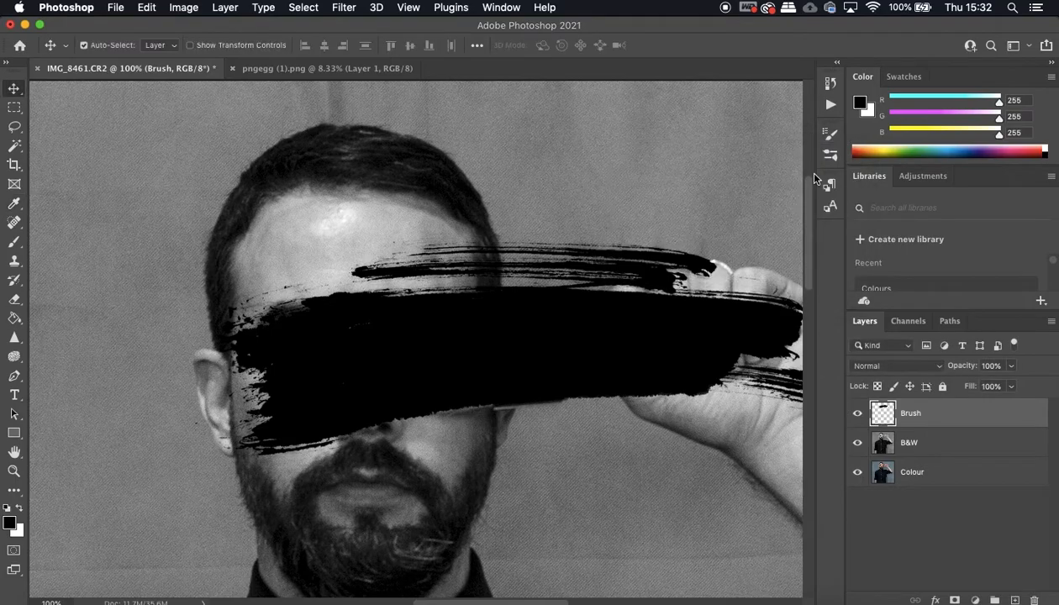
Darken the Brush layer's stroke to solid black with a Levels adjustment, setting the white output level to 0.
{"action": "left_click", "coordinate": [184, 7]}
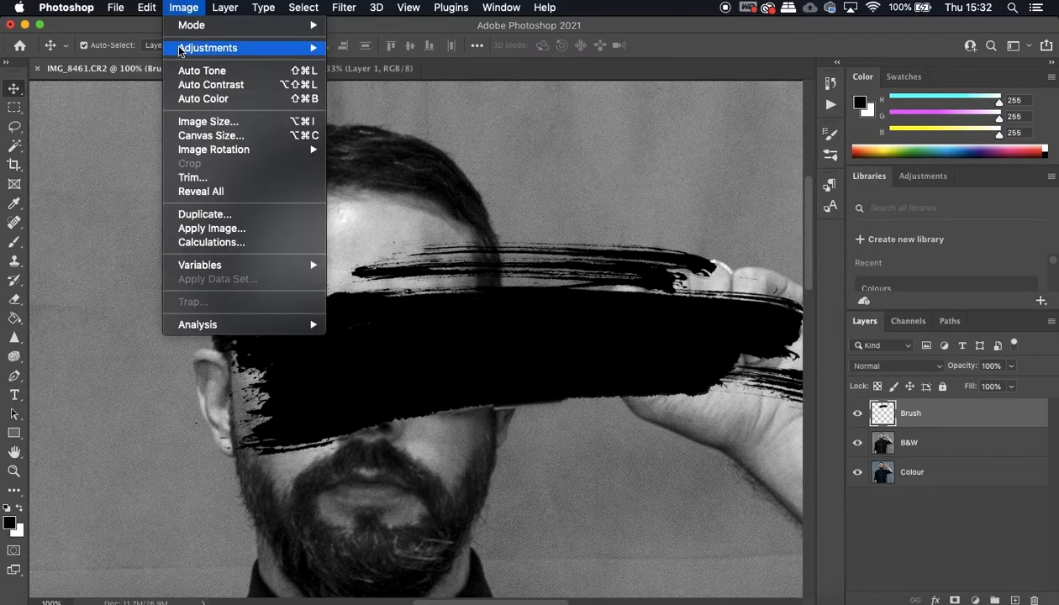
{"action": "mouse_move", "coordinate": [218, 47]}
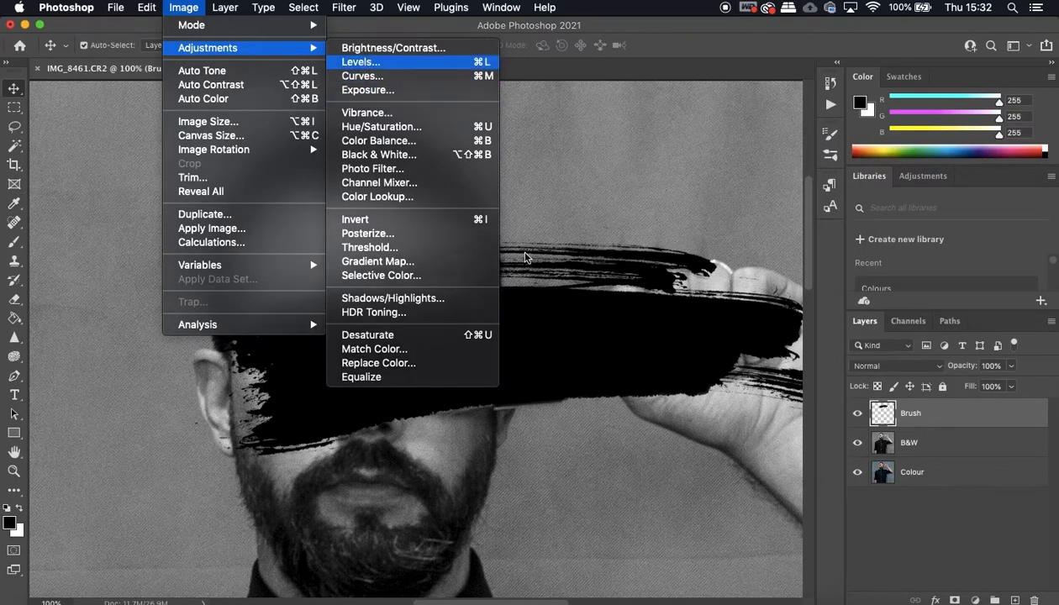
{"action": "left_click", "coordinate": [360, 61]}
{"action": "mouse_move", "coordinate": [720, 326]}
{"action": "left_mouse_down"}
{"action": "mouse_move", "coordinate": [767, 324]}
{"action": "mouse_move", "coordinate": [706, 327]}
{"action": "left_mouse_up"}
{"action": "left_click_drag", "start_coordinate": [908, 322], "coordinate": [713, 344]}
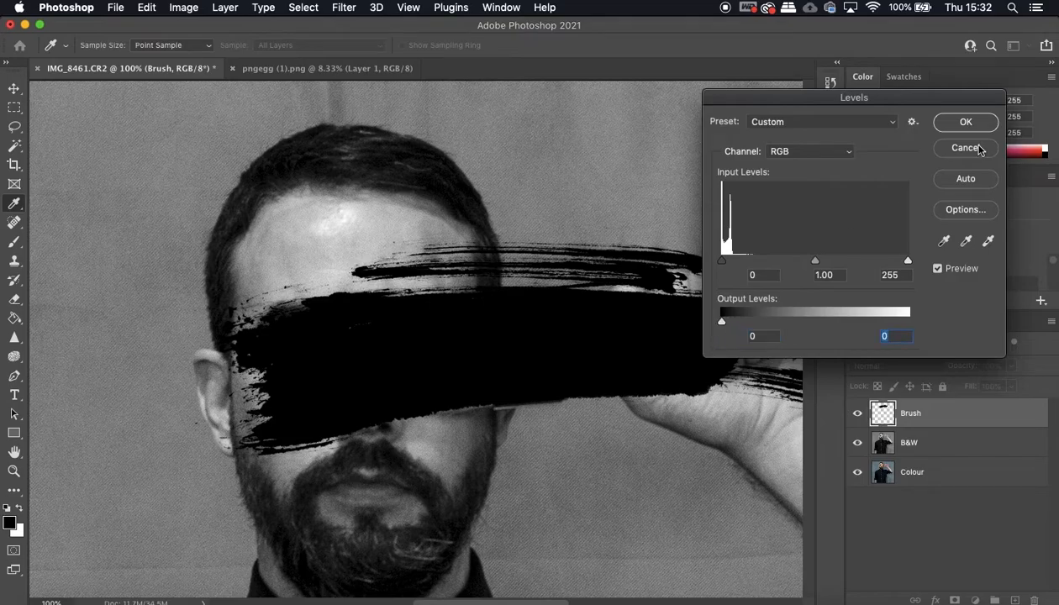
{"action": "left_click", "coordinate": [953, 123]}
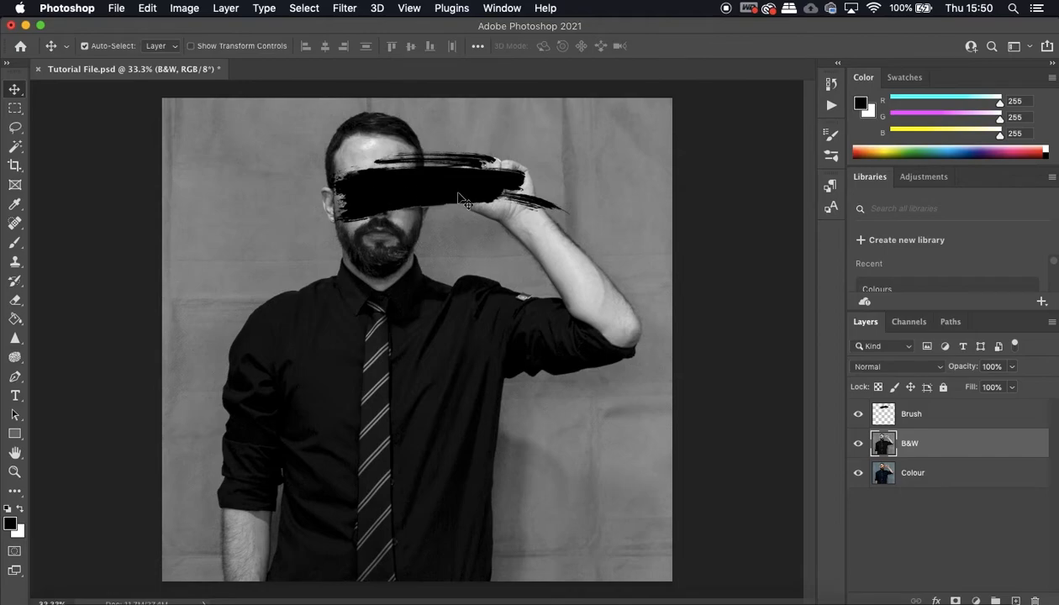
Load the pixels of the Brush layer as a selection.
{"action": "left_click", "coordinate": [880, 417]}
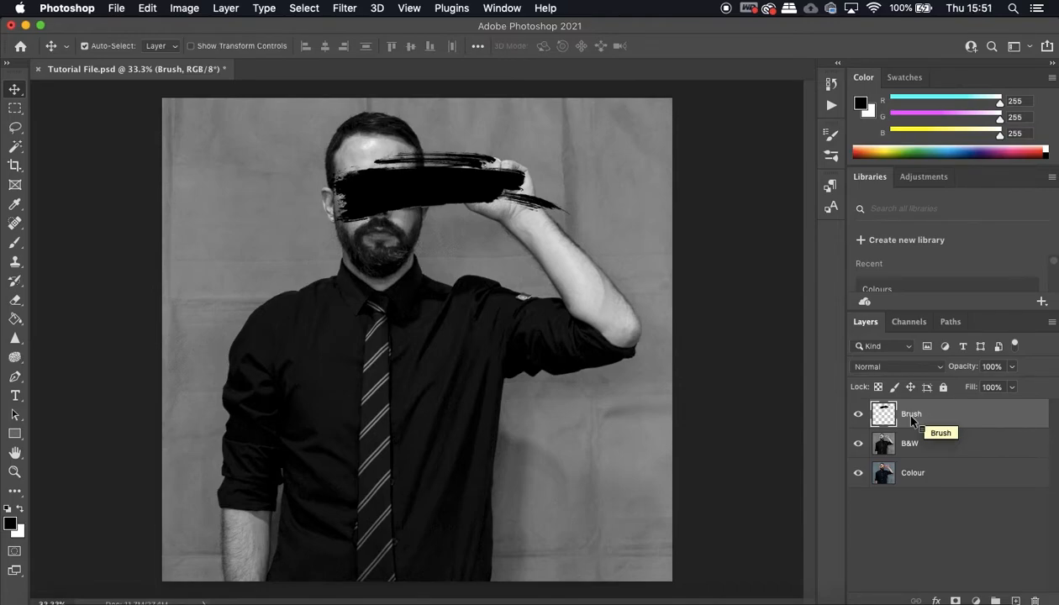
{"action": "right_click", "coordinate": [911, 421]}
{"action": "scroll", "coordinate": [835, 539], "scroll_direction": "down", "scroll_amount": 1}
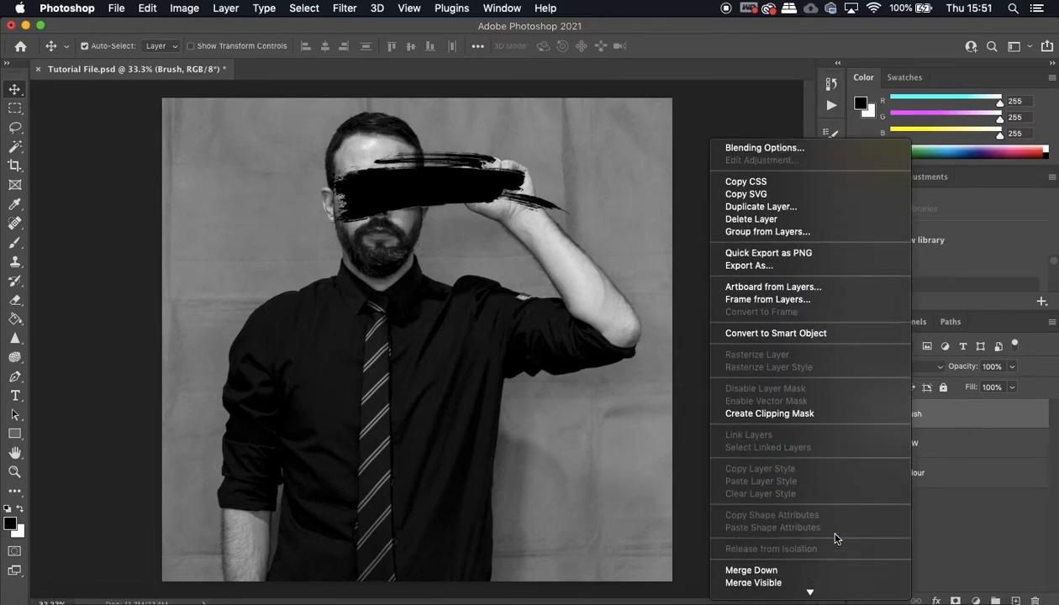
{"action": "left_click", "coordinate": [916, 501]}
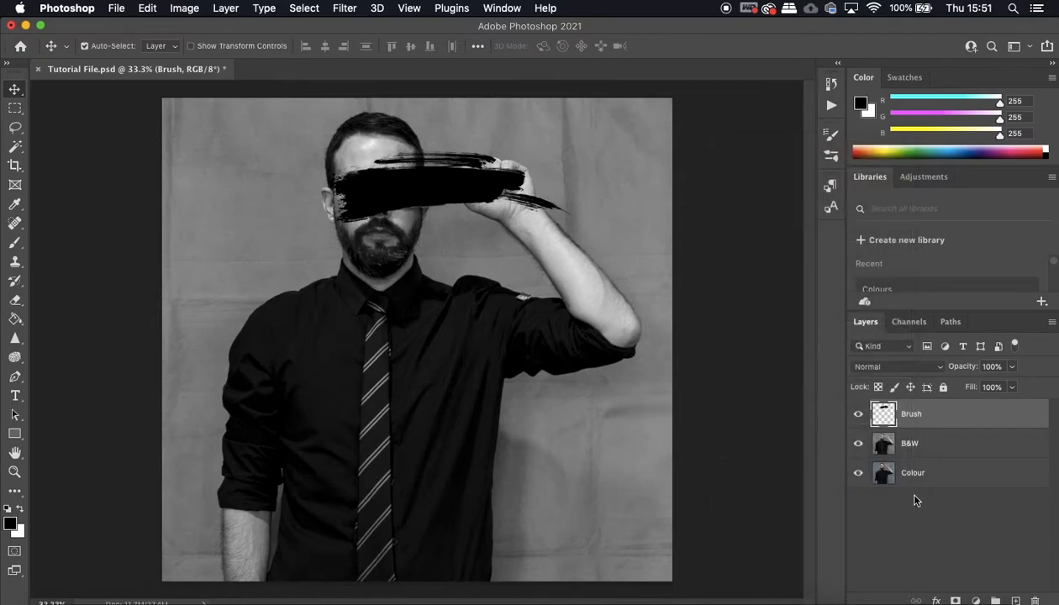
{"action": "right_click", "coordinate": [883, 414]}
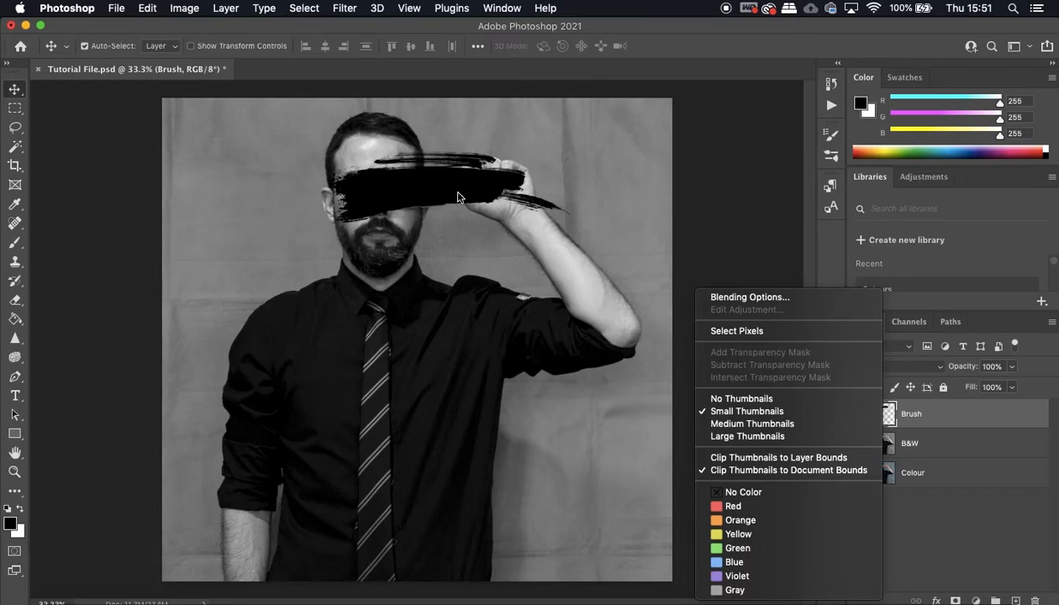
{"action": "left_click", "coordinate": [751, 332]}
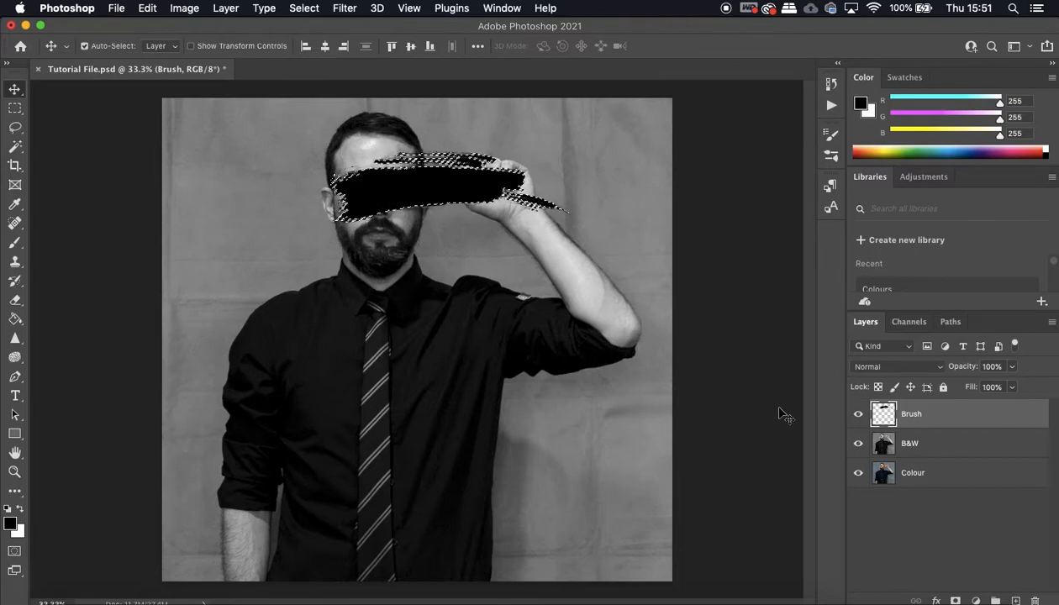
Hide the Brush layer and add a mask to the B&W layer that hides the stroke-shaped selection, exposing the Colour layer.
{"action": "left_click", "coordinate": [858, 417]}
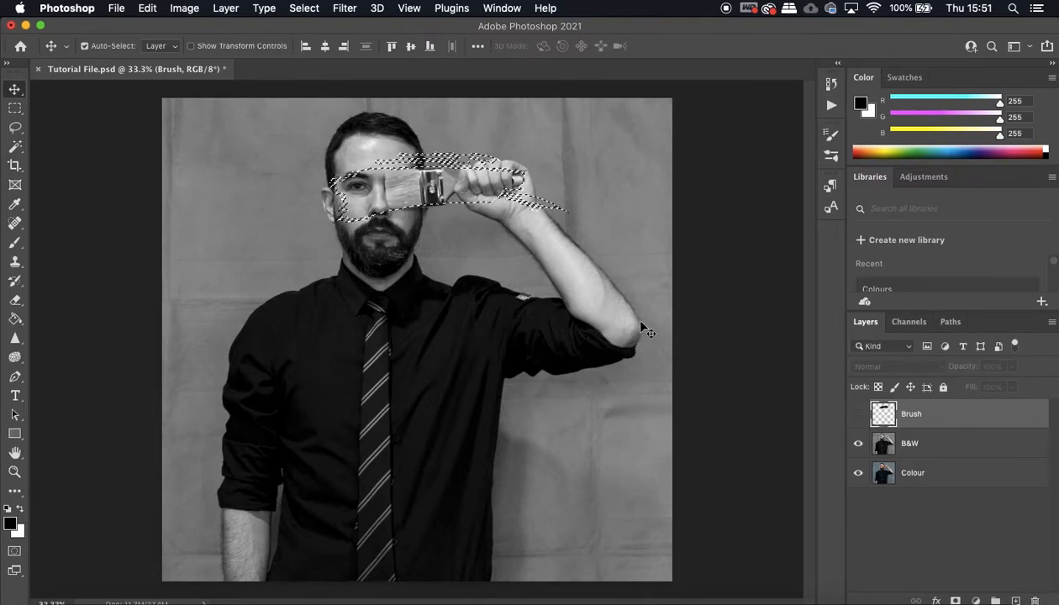
{"action": "left_click", "coordinate": [910, 447]}
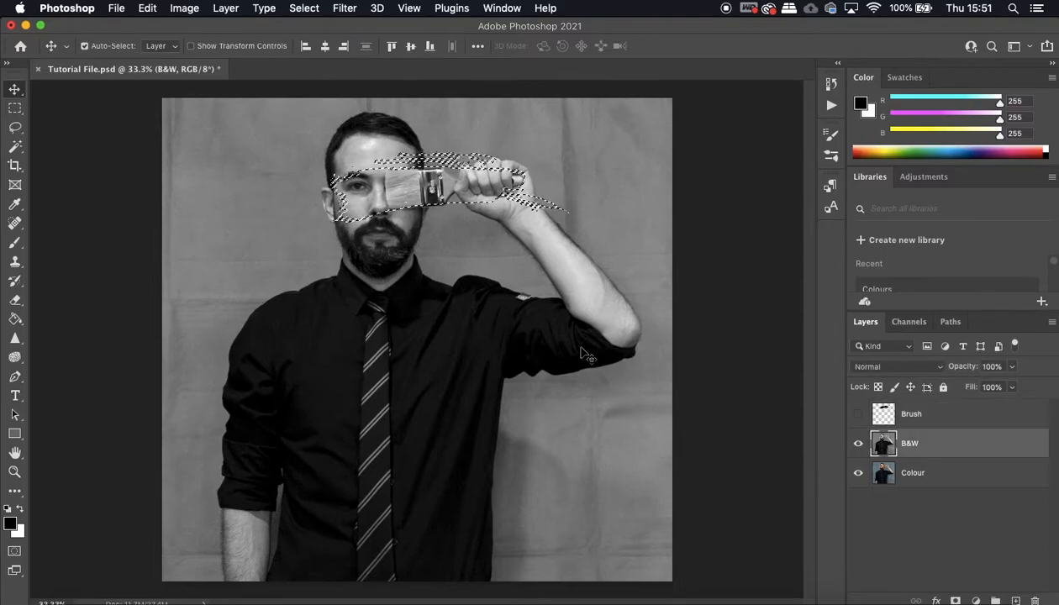
{"action": "key", "text": "super+plus"}
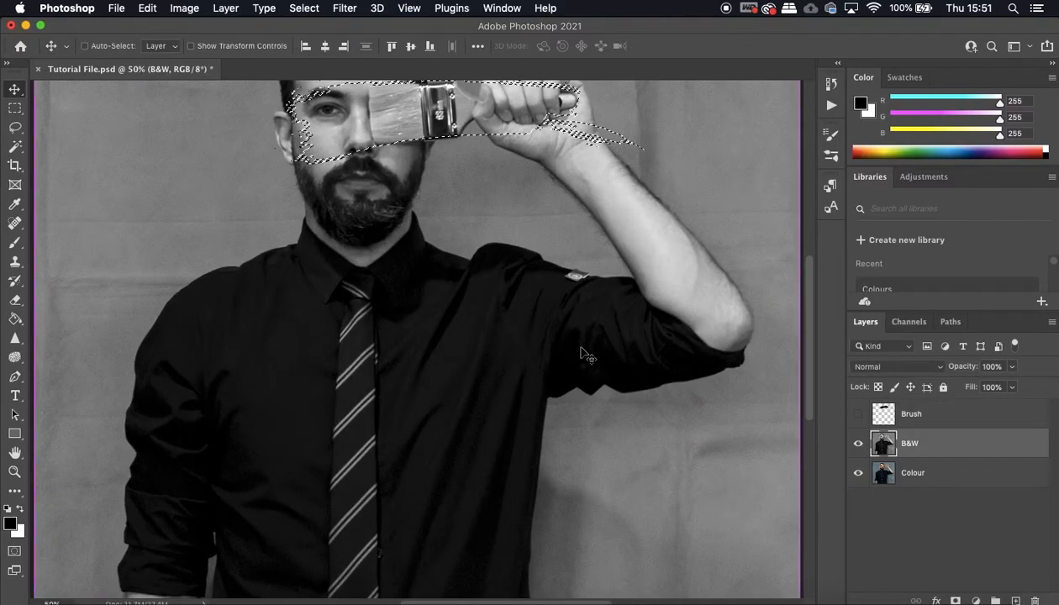
{"action": "key", "text": "super+plus"}
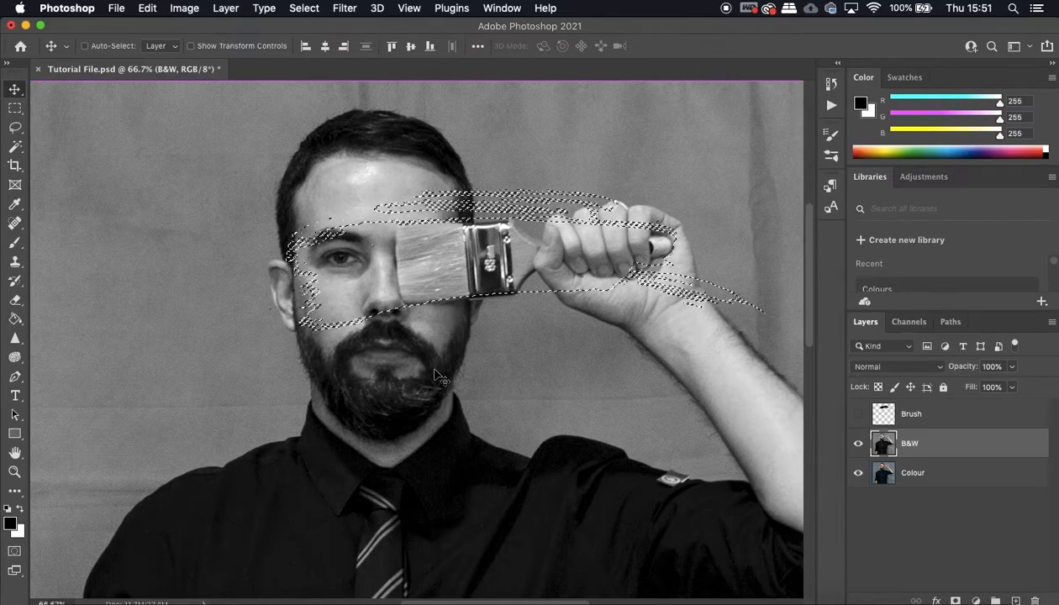
{"action": "key", "text": "super"}
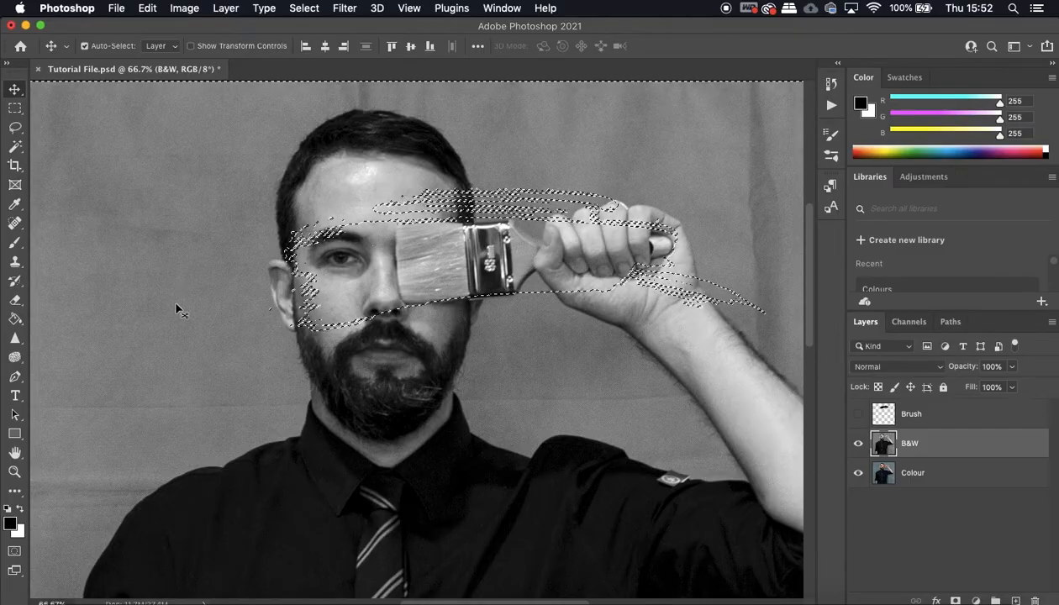
{"action": "left_click", "coordinate": [956, 600], "text": "alt"}
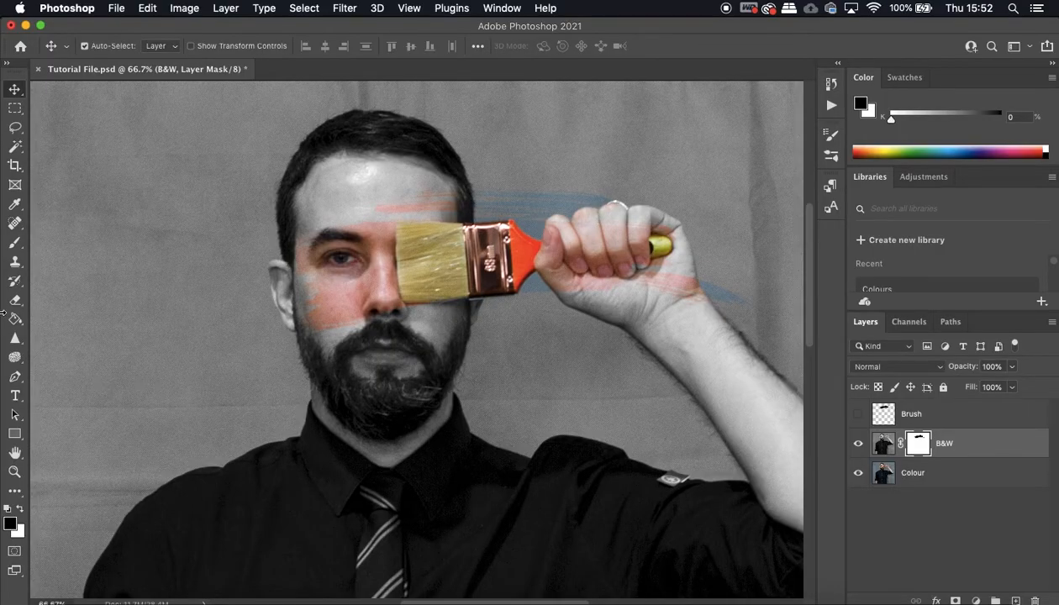
Try painting black with the Brush tool on the B&W layer mask across the face and background, and undo the strokes.
{"action": "left_click", "coordinate": [14, 246]}
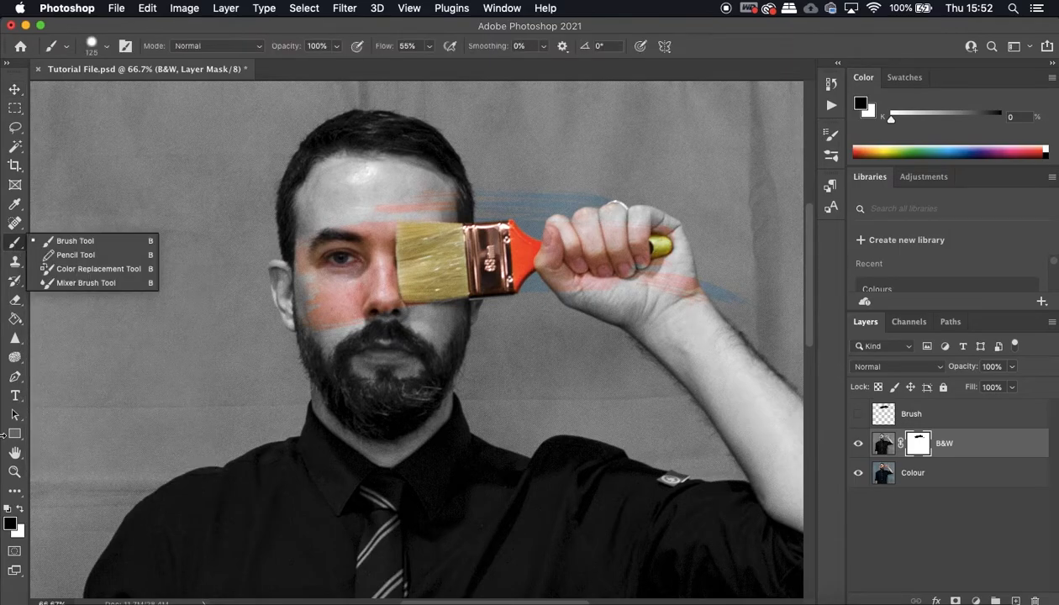
{"action": "left_click", "coordinate": [919, 452]}
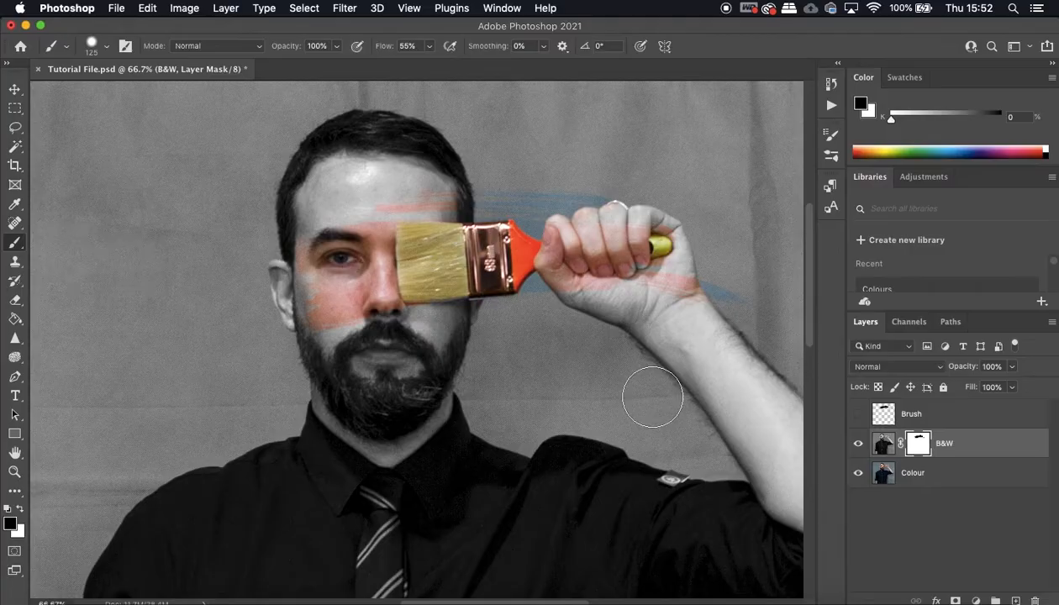
{"action": "left_click_drag", "start_coordinate": [603, 385], "coordinate": [624, 374]}
{"action": "mouse_move", "coordinate": [613, 336]}
{"action": "left_mouse_down"}
{"action": "mouse_move", "coordinate": [541, 336]}
{"action": "mouse_move", "coordinate": [389, 378]}
{"action": "mouse_move", "coordinate": [303, 198]}
{"action": "mouse_move", "coordinate": [345, 321]}
{"action": "mouse_move", "coordinate": [475, 307]}
{"action": "mouse_move", "coordinate": [485, 209]}
{"action": "mouse_move", "coordinate": [307, 161]}
{"action": "mouse_move", "coordinate": [411, 340]}
{"action": "left_mouse_up"}
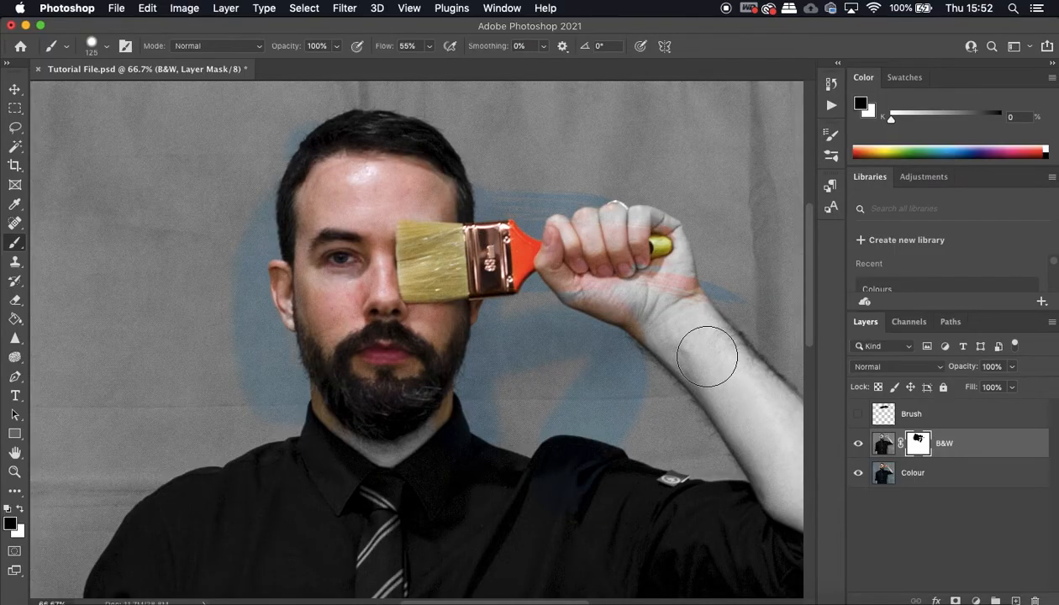
{"action": "key", "text": "super+z"}
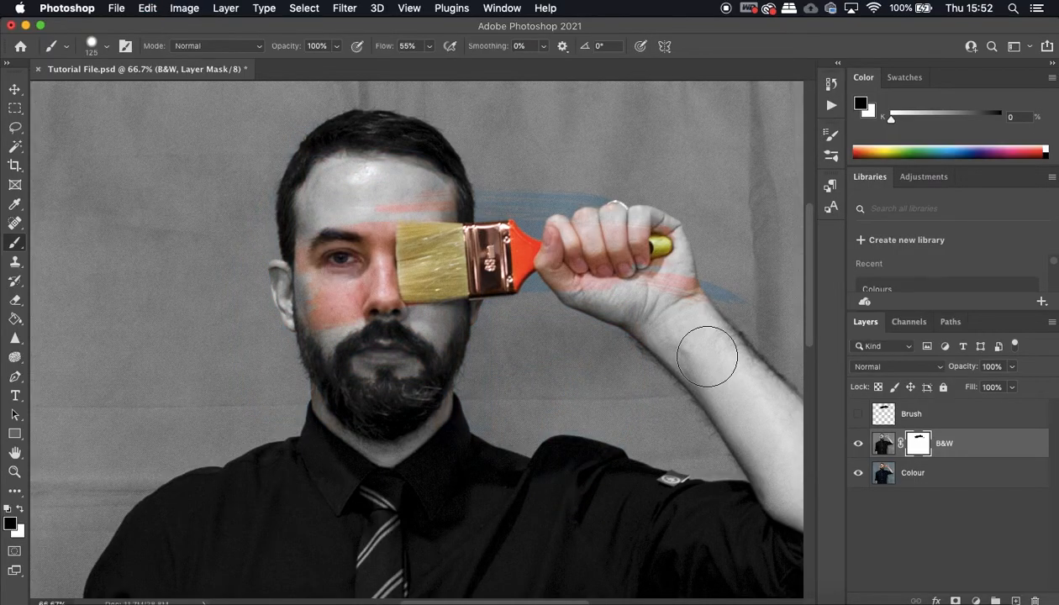
Paint white on the B&W layer mask to remove colour from the paintbrush ferrule and handle, hand, surrounding background and forehead streaks.
{"action": "left_click", "coordinate": [21, 511]}
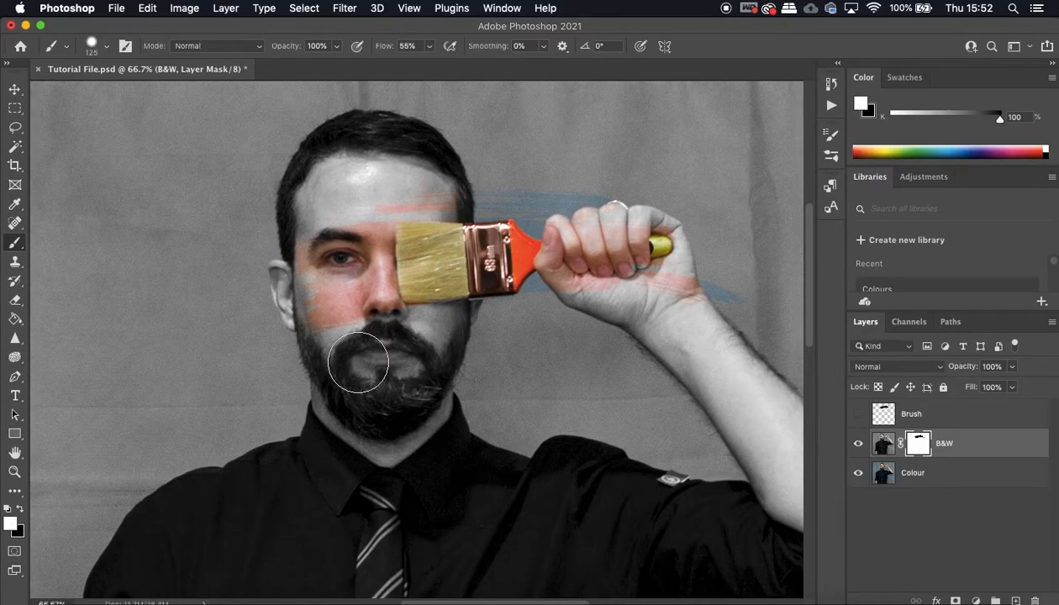
{"action": "mouse_move", "coordinate": [369, 304]}
{"action": "left_mouse_down"}
{"action": "mouse_move", "coordinate": [374, 204]}
{"action": "mouse_move", "coordinate": [363, 323]}
{"action": "mouse_move", "coordinate": [389, 256]}
{"action": "mouse_move", "coordinate": [415, 321]}
{"action": "mouse_move", "coordinate": [440, 225]}
{"action": "left_mouse_up"}
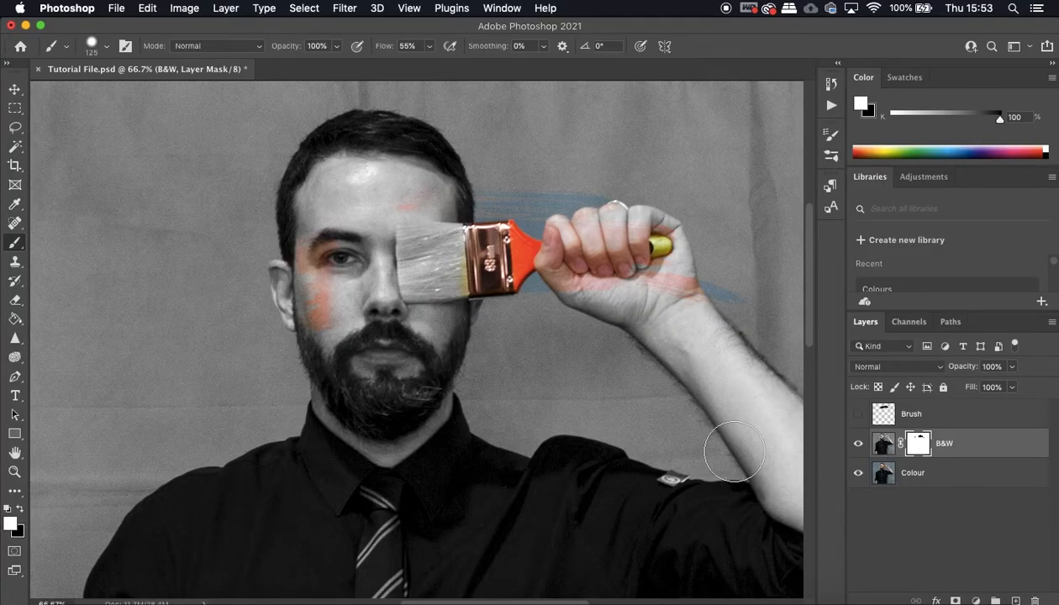
{"action": "key", "text": "super+z"}
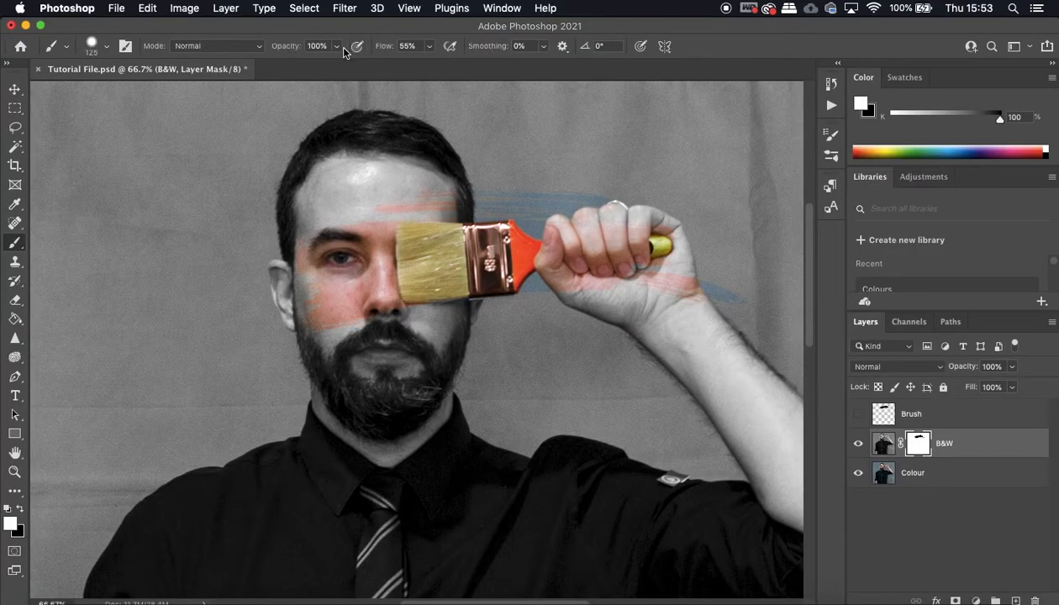
{"action": "mouse_move", "coordinate": [504, 345]}
{"action": "left_mouse_down"}
{"action": "mouse_move", "coordinate": [488, 203]}
{"action": "mouse_move", "coordinate": [508, 296]}
{"action": "mouse_move", "coordinate": [516, 214]}
{"action": "mouse_move", "coordinate": [521, 286]}
{"action": "mouse_move", "coordinate": [542, 221]}
{"action": "mouse_move", "coordinate": [567, 299]}
{"action": "mouse_move", "coordinate": [569, 199]}
{"action": "mouse_move", "coordinate": [594, 332]}
{"action": "mouse_move", "coordinate": [590, 197]}
{"action": "mouse_move", "coordinate": [587, 215]}
{"action": "mouse_move", "coordinate": [616, 284]}
{"action": "mouse_move", "coordinate": [629, 288]}
{"action": "mouse_move", "coordinate": [628, 225]}
{"action": "mouse_move", "coordinate": [642, 263]}
{"action": "mouse_move", "coordinate": [703, 305]}
{"action": "mouse_move", "coordinate": [675, 230]}
{"action": "mouse_move", "coordinate": [727, 273]}
{"action": "mouse_move", "coordinate": [516, 197]}
{"action": "mouse_move", "coordinate": [493, 177]}
{"action": "left_mouse_up"}
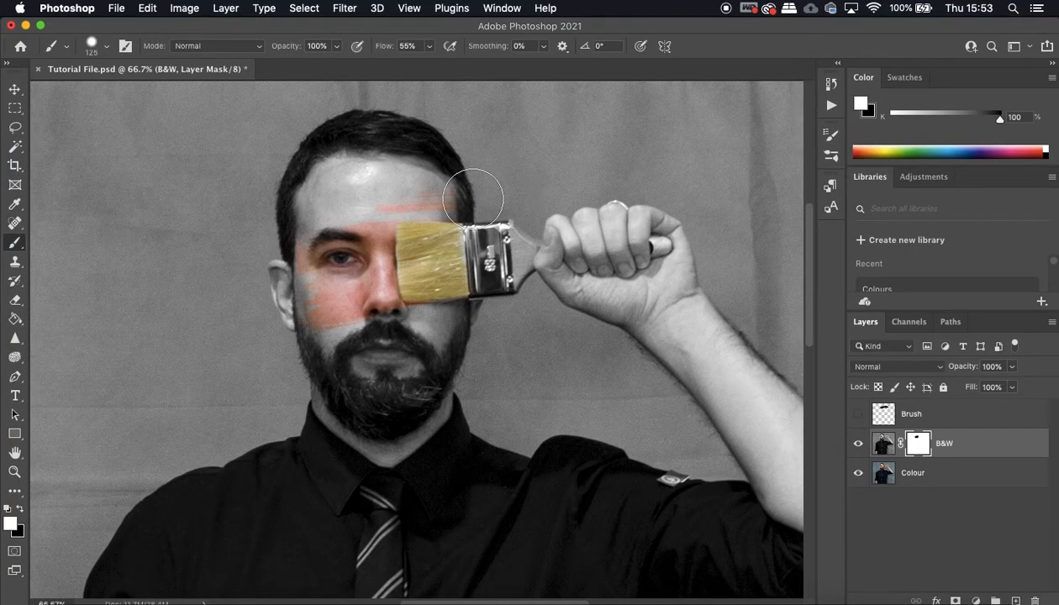
{"action": "key", "text": "super+1"}
{"action": "scroll", "coordinate": [479, 189], "scroll_direction": "up", "scroll_amount": 3}
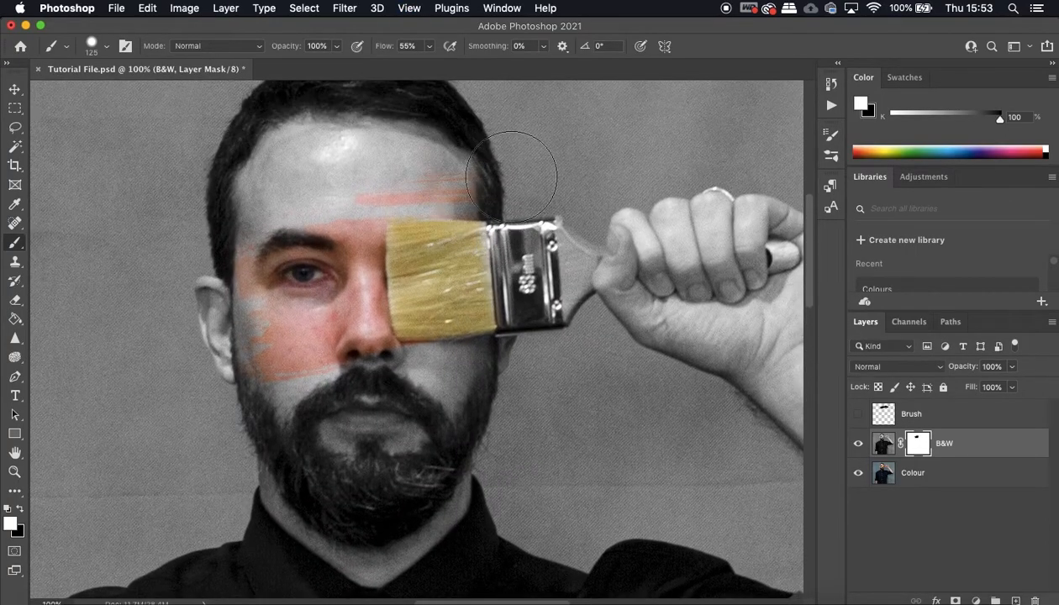
{"action": "mouse_move", "coordinate": [514, 168]}
{"action": "left_mouse_down"}
{"action": "mouse_move", "coordinate": [362, 161]}
{"action": "mouse_move", "coordinate": [449, 163]}
{"action": "mouse_move", "coordinate": [363, 168]}
{"action": "mouse_move", "coordinate": [431, 161]}
{"action": "left_mouse_up"}
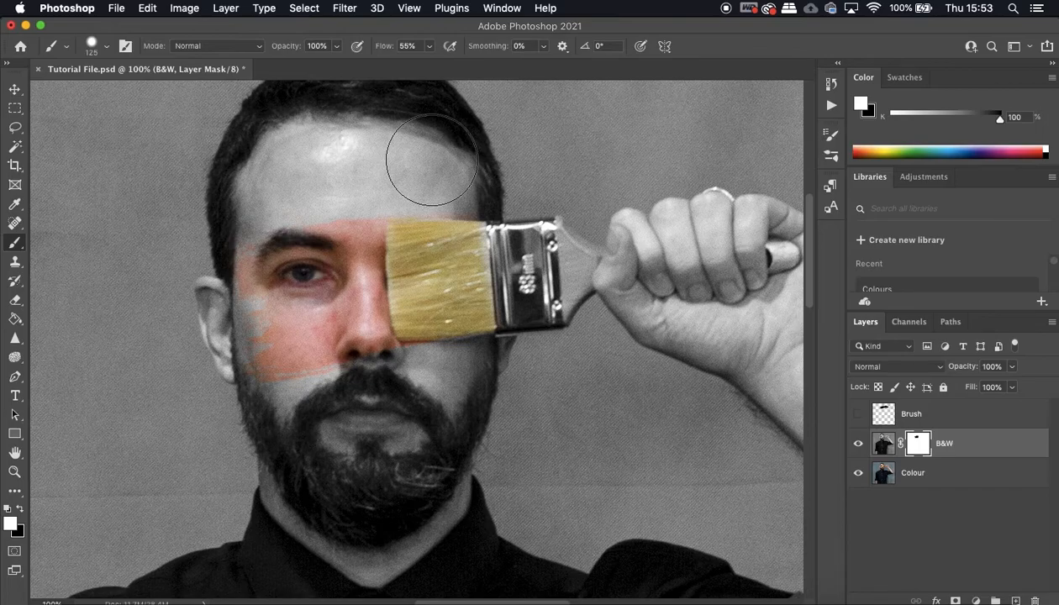
Partly fade the colour of the bristles beside the metal ferrule on the B&W mask, using a white brush of size 45 at 46% opacity.
{"action": "key", "text": "bracketleft"}
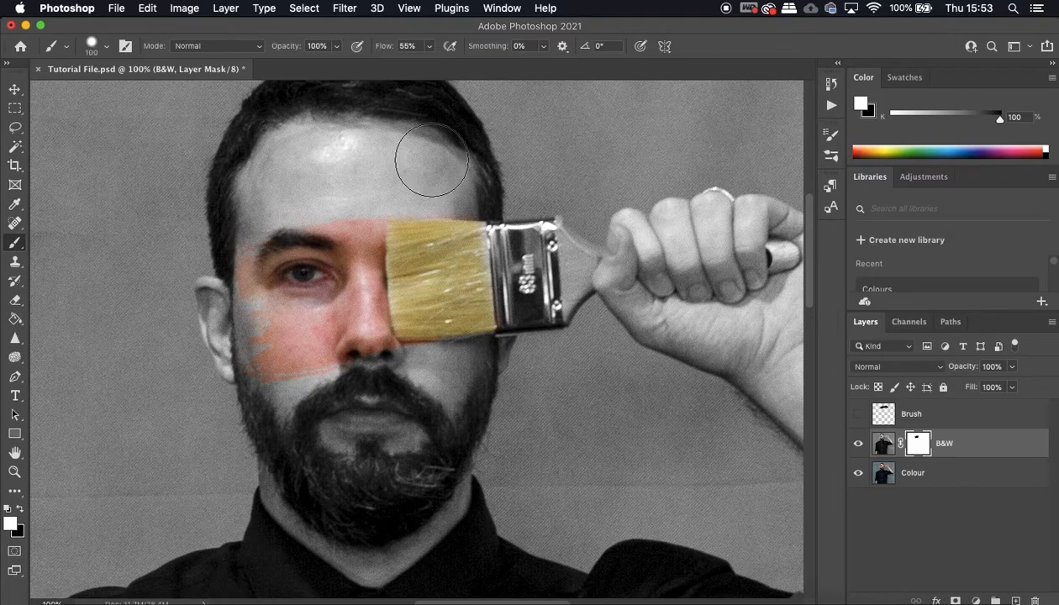
{"action": "key", "text": "bracketleft"}
{"action": "key", "text": "bracketleft"}
{"action": "key", "text": "bracketleft"}
{"action": "key", "text": "bracketleft"}
{"action": "key", "text": "bracketleft"}
{"action": "key", "text": "bracketleft"}
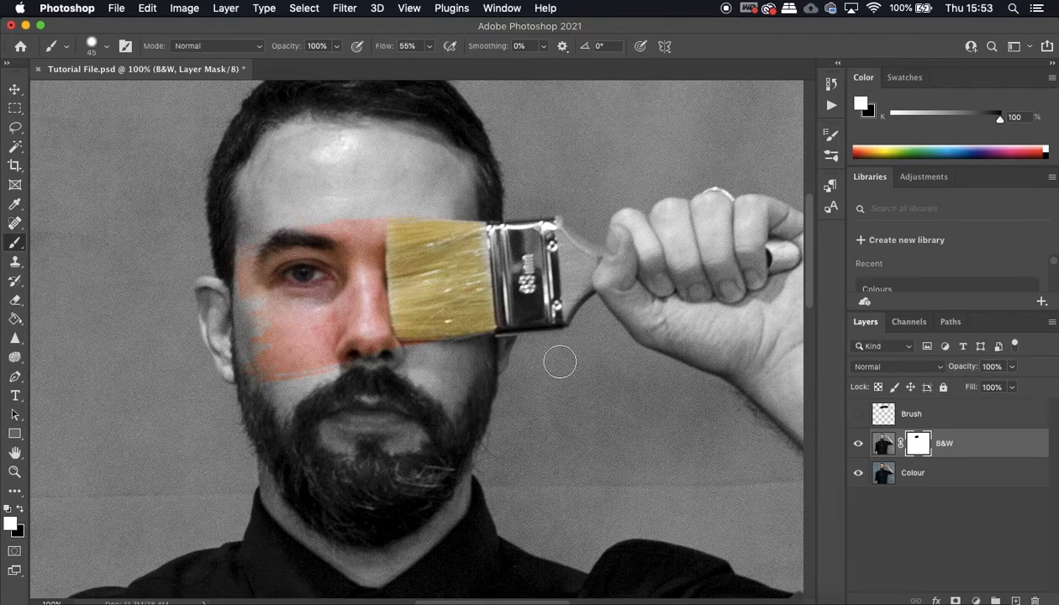
{"action": "left_click", "coordinate": [335, 47]}
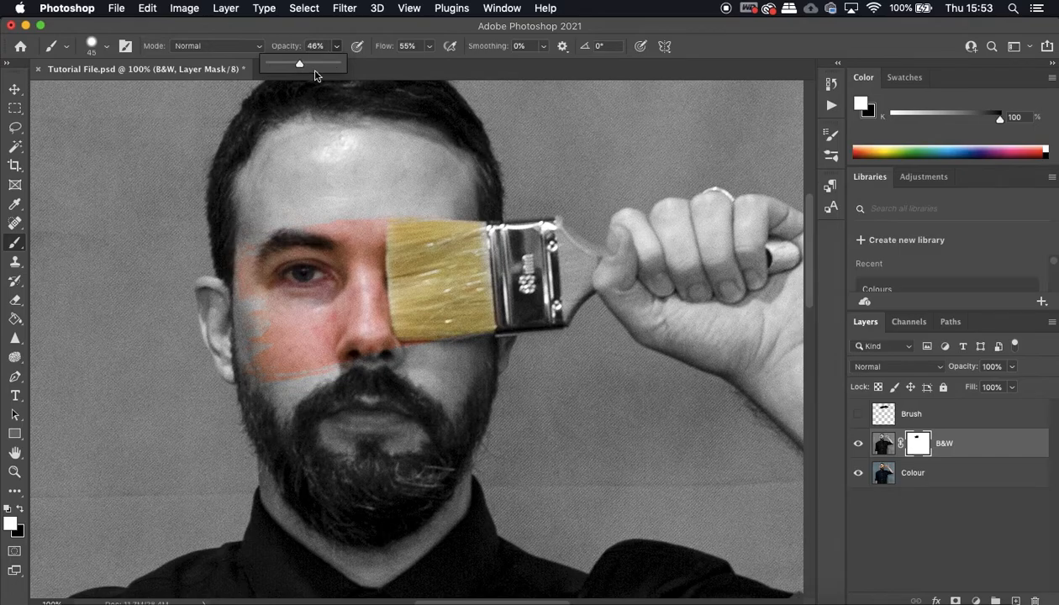
{"action": "left_click", "coordinate": [495, 330]}
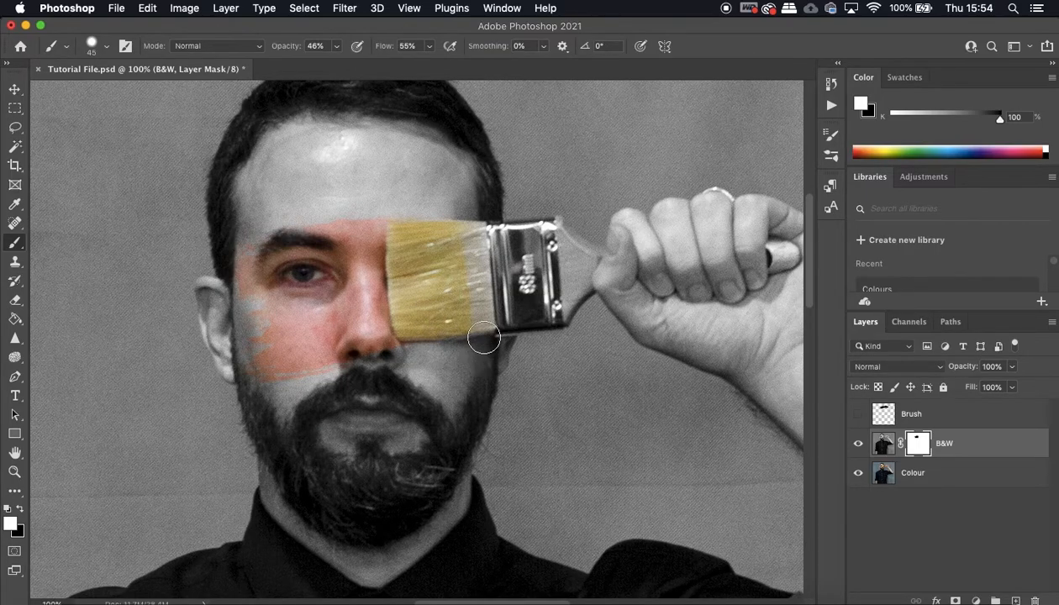
{"action": "mouse_move", "coordinate": [479, 345]}
{"action": "left_mouse_down"}
{"action": "mouse_move", "coordinate": [489, 302]}
{"action": "mouse_move", "coordinate": [487, 329]}
{"action": "mouse_move", "coordinate": [478, 295]}
{"action": "mouse_move", "coordinate": [516, 282]}
{"action": "mouse_move", "coordinate": [469, 263]}
{"action": "mouse_move", "coordinate": [502, 259]}
{"action": "mouse_move", "coordinate": [474, 224]}
{"action": "mouse_move", "coordinate": [503, 302]}
{"action": "mouse_move", "coordinate": [467, 318]}
{"action": "left_mouse_up"}
{"action": "left_click_drag", "start_coordinate": [468, 317], "coordinate": [469, 232]}
{"action": "key", "text": "super+equal"}
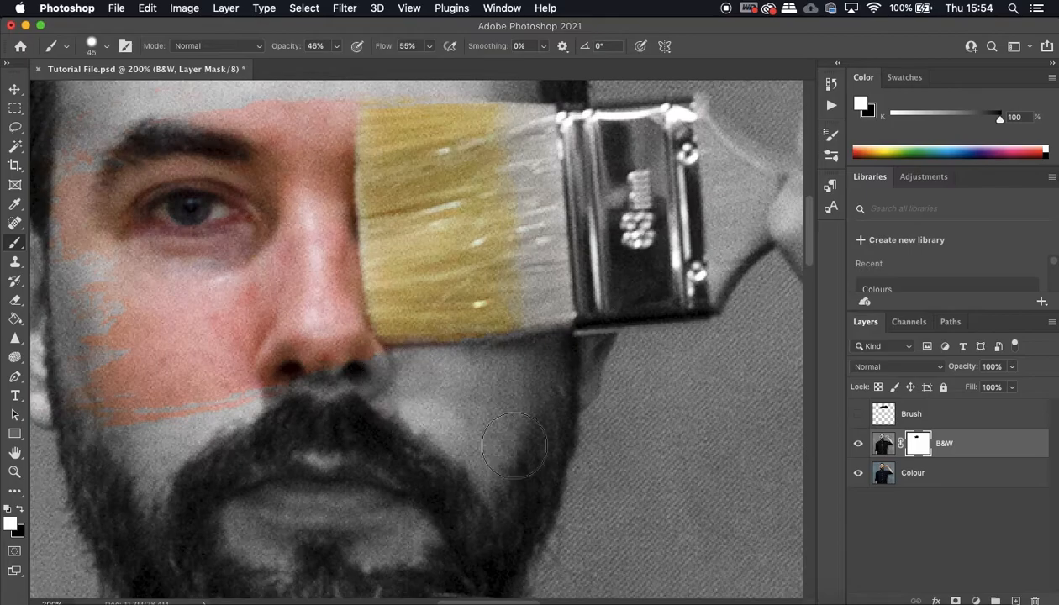
{"action": "key", "text": "super+minus"}
{"action": "key", "text": "super+minus"}
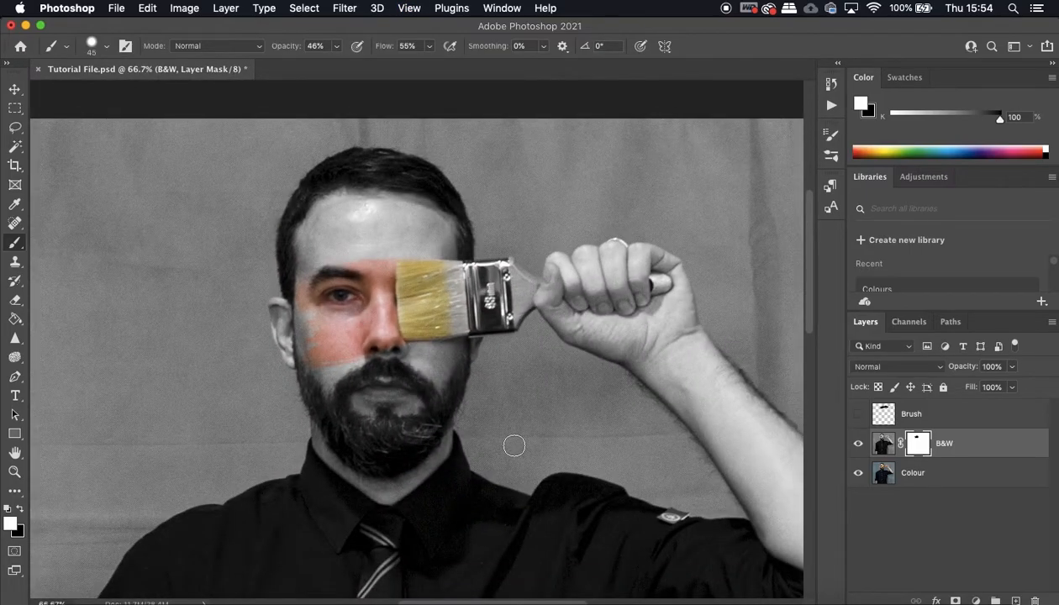
{"action": "key", "text": "super+minus"}
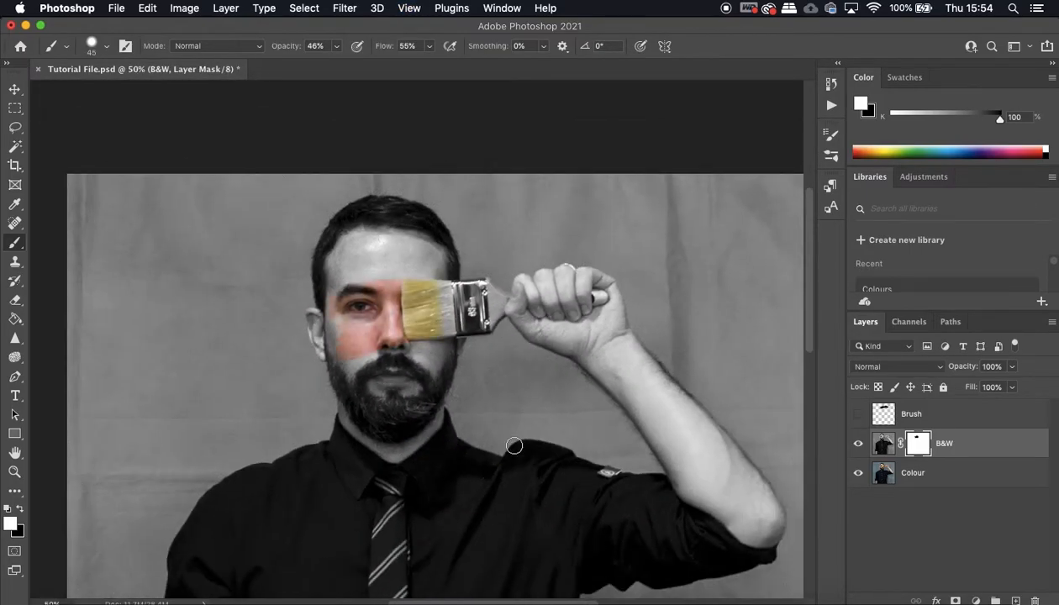
{"action": "scroll", "coordinate": [514, 445], "scroll_direction": "down", "scroll_amount": 3}
{"action": "scroll", "coordinate": [514, 445], "scroll_direction": "right", "scroll_amount": 4}
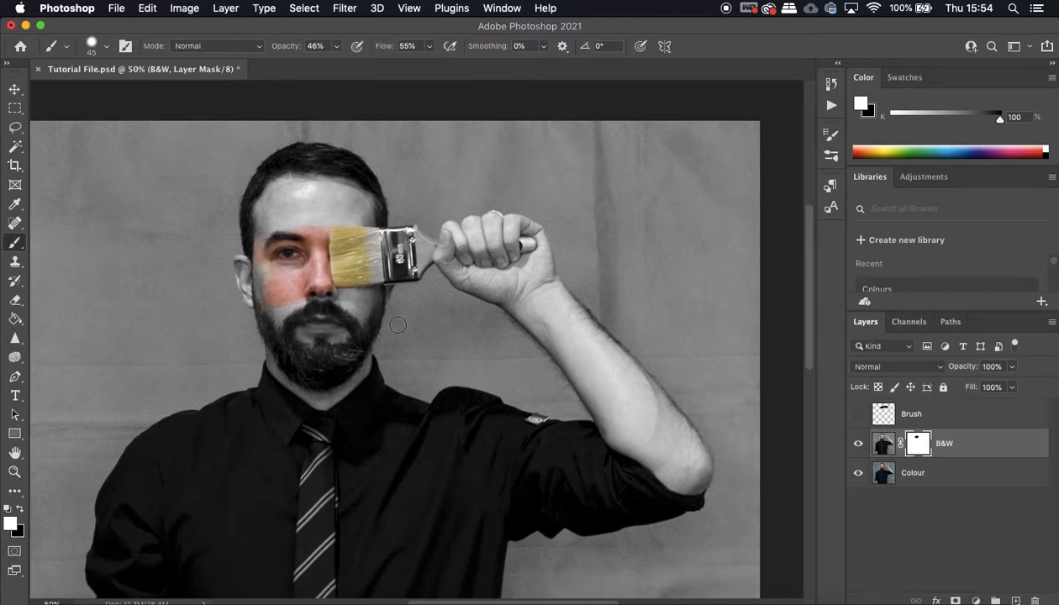
Apply a Camera Raw Filter to the Colour layer with Temperature +6, Tint -19 and Vibrance -15.
{"action": "left_click", "coordinate": [885, 475]}
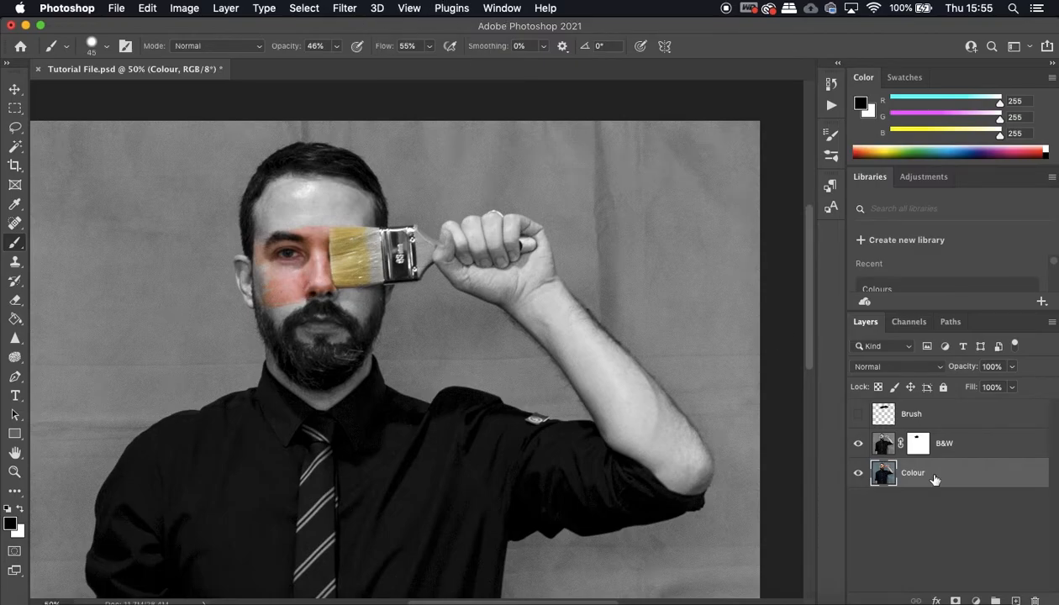
{"action": "left_click", "coordinate": [339, 7]}
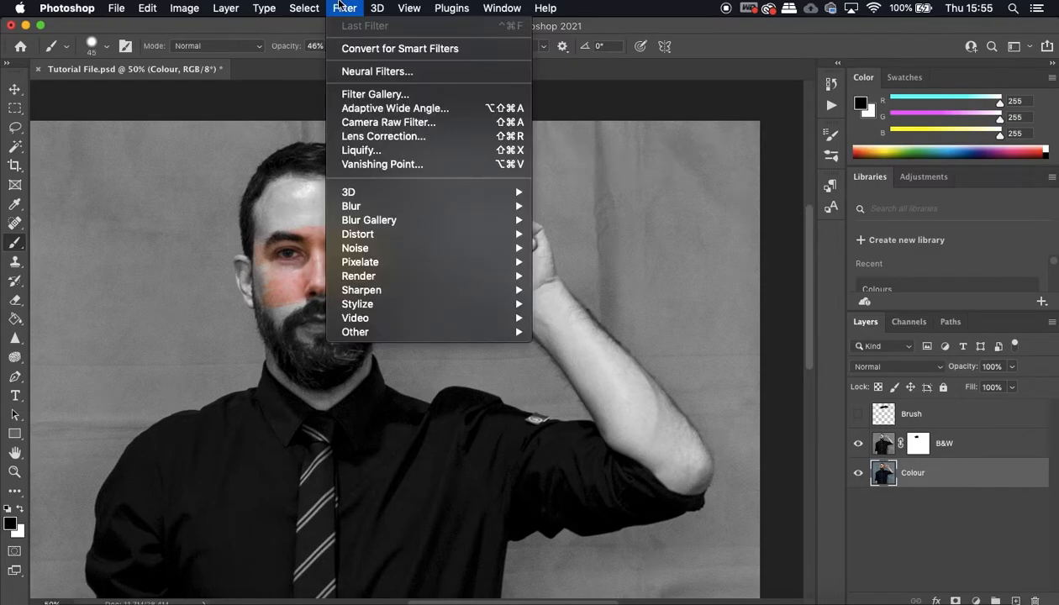
{"action": "left_click", "coordinate": [391, 121]}
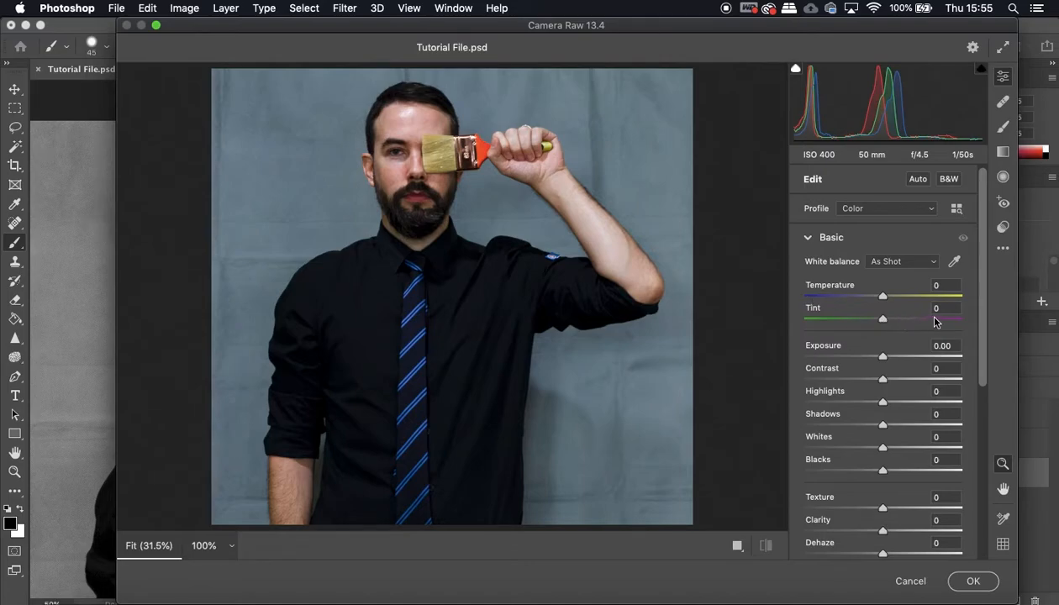
{"action": "mouse_move", "coordinate": [883, 322]}
{"action": "left_mouse_down"}
{"action": "mouse_move", "coordinate": [834, 326]}
{"action": "mouse_move", "coordinate": [873, 326]}
{"action": "mouse_move", "coordinate": [857, 326]}
{"action": "mouse_move", "coordinate": [889, 302]}
{"action": "left_mouse_up"}
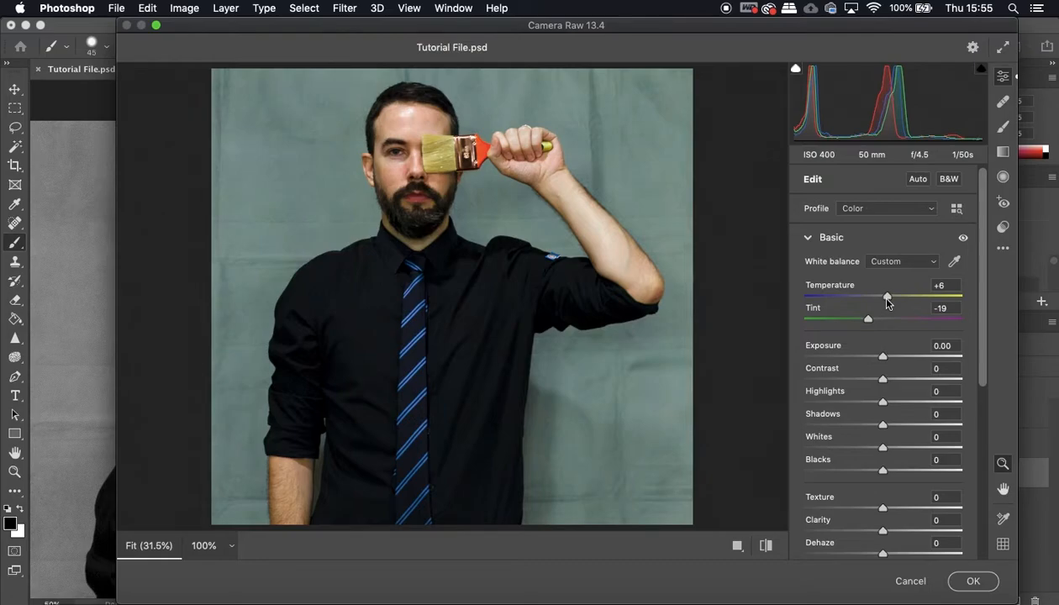
{"action": "scroll", "coordinate": [910, 471], "scroll_direction": "down", "scroll_amount": 3}
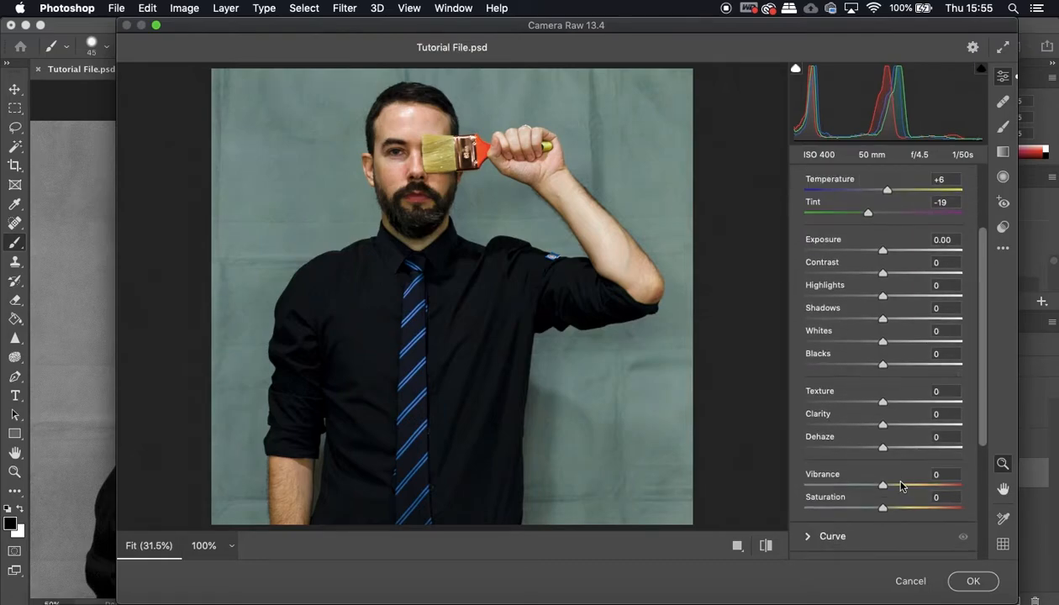
{"action": "left_click_drag", "start_coordinate": [884, 492], "coordinate": [872, 496]}
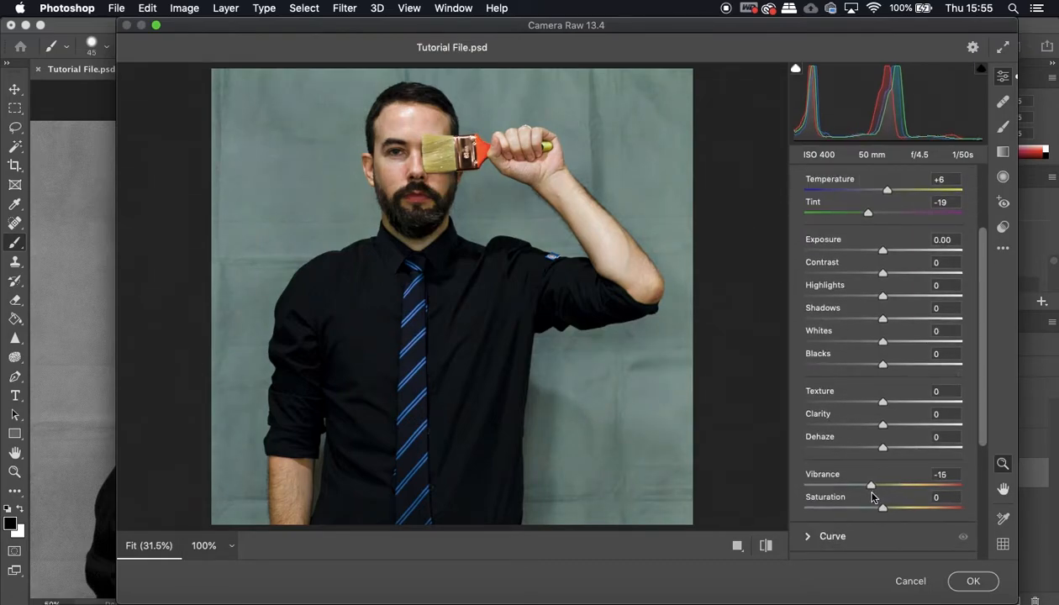
{"action": "left_click", "coordinate": [975, 582]}
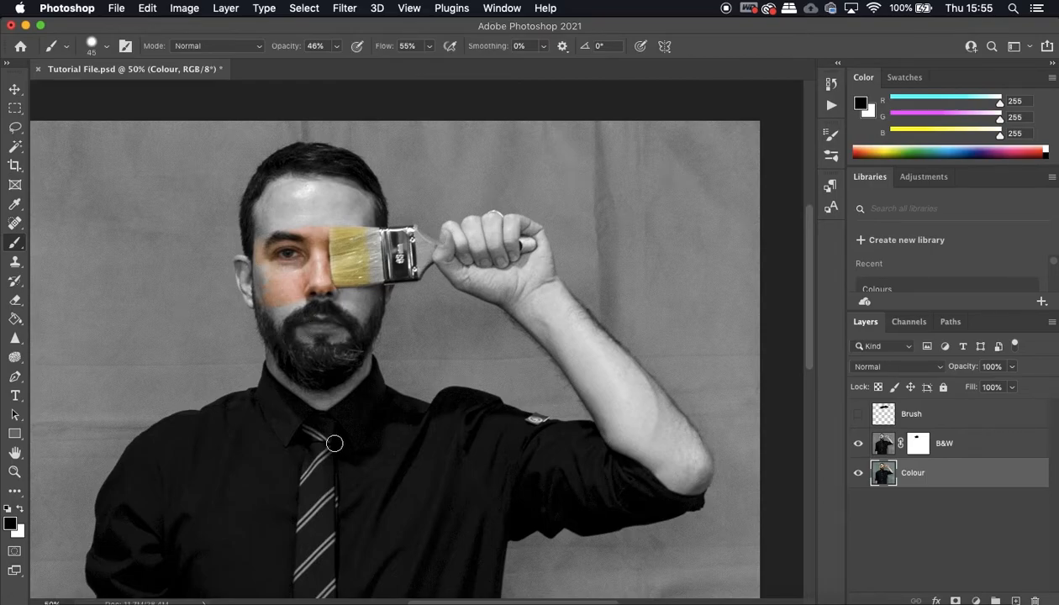
Show the Brush layer and move its black stroke so the ragged end crosses the middle of the paintbrush bristles.
{"action": "scroll", "coordinate": [334, 443], "scroll_direction": "down", "scroll_amount": 3}
{"action": "scroll", "coordinate": [334, 443], "scroll_direction": "left", "scroll_amount": 2}
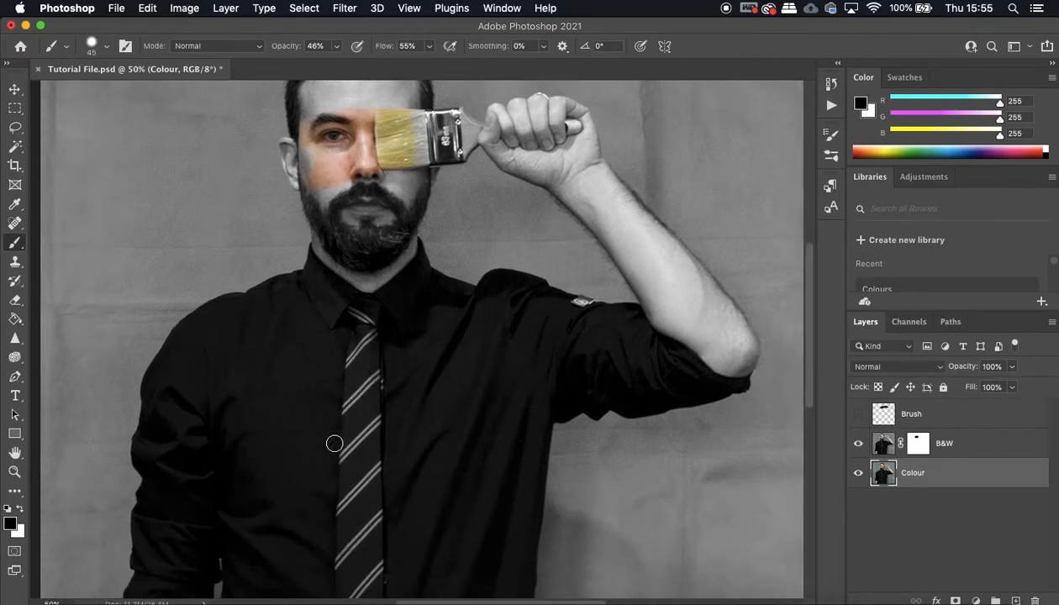
{"action": "key", "text": "super+minus"}
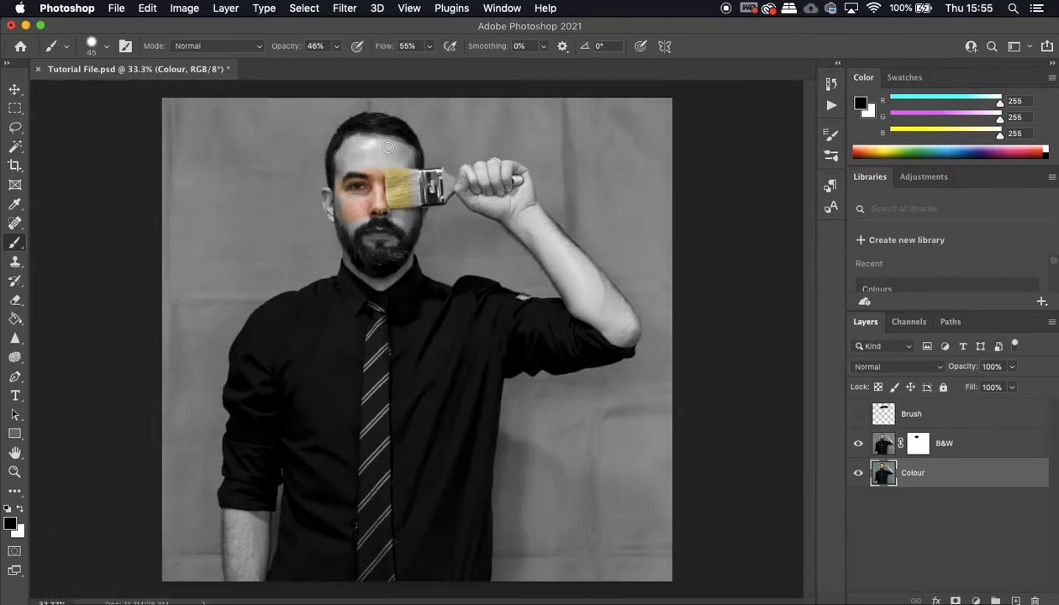
{"action": "scroll", "coordinate": [401, 260], "scroll_direction": "up", "scroll_amount": 1}
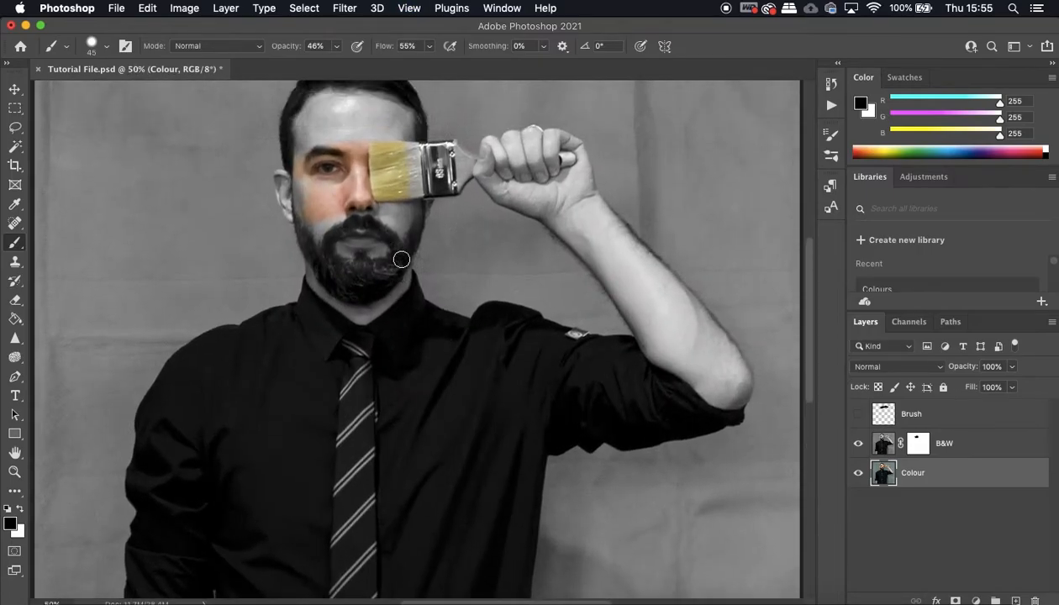
{"action": "scroll", "coordinate": [401, 260], "scroll_direction": "up", "scroll_amount": 1}
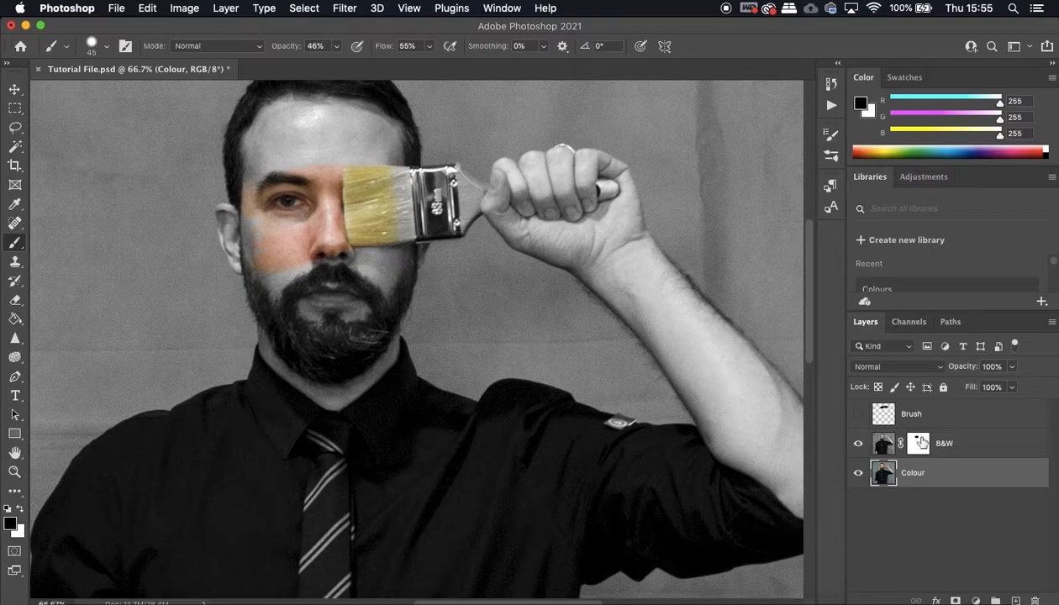
{"action": "left_click", "coordinate": [882, 415]}
{"action": "left_click", "coordinate": [858, 416]}
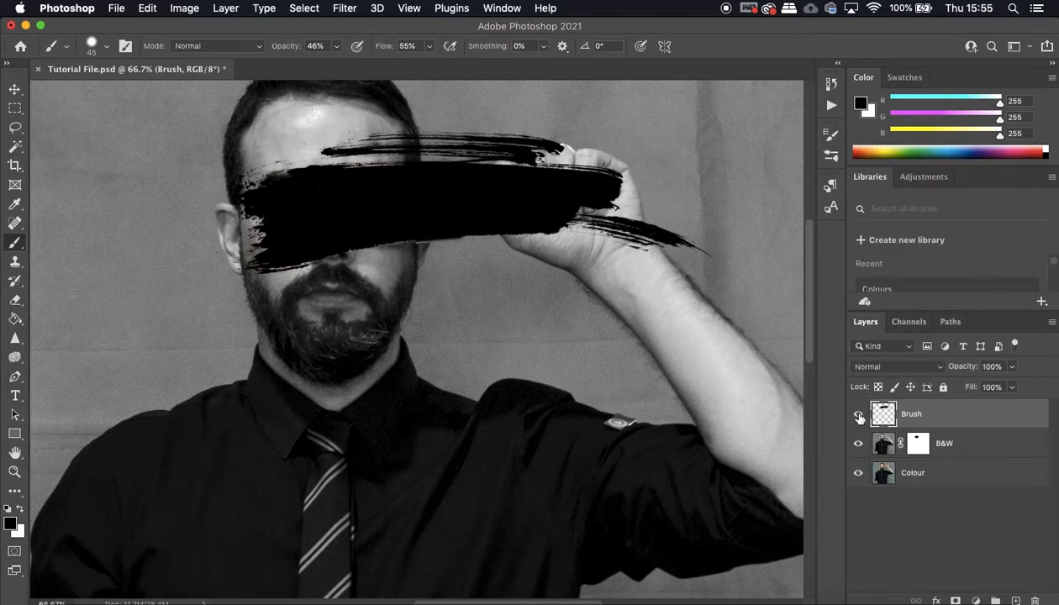
{"action": "left_click", "coordinate": [14, 89]}
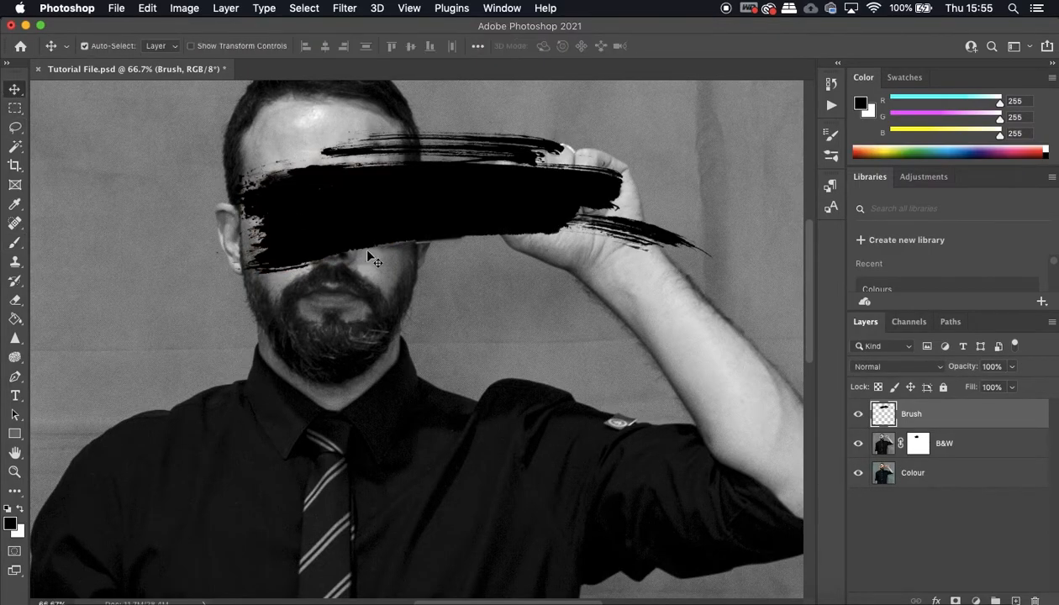
{"action": "mouse_move", "coordinate": [364, 222]}
{"action": "left_mouse_down"}
{"action": "mouse_move", "coordinate": [468, 246]}
{"action": "mouse_move", "coordinate": [501, 204]}
{"action": "left_mouse_up"}
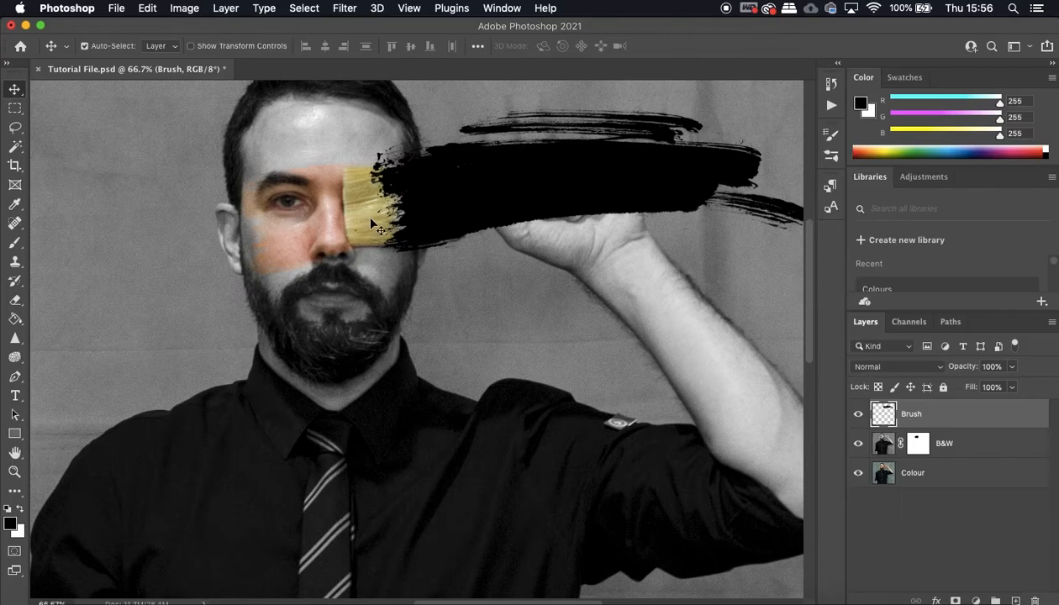
{"action": "left_click_drag", "start_coordinate": [439, 219], "coordinate": [437, 215]}
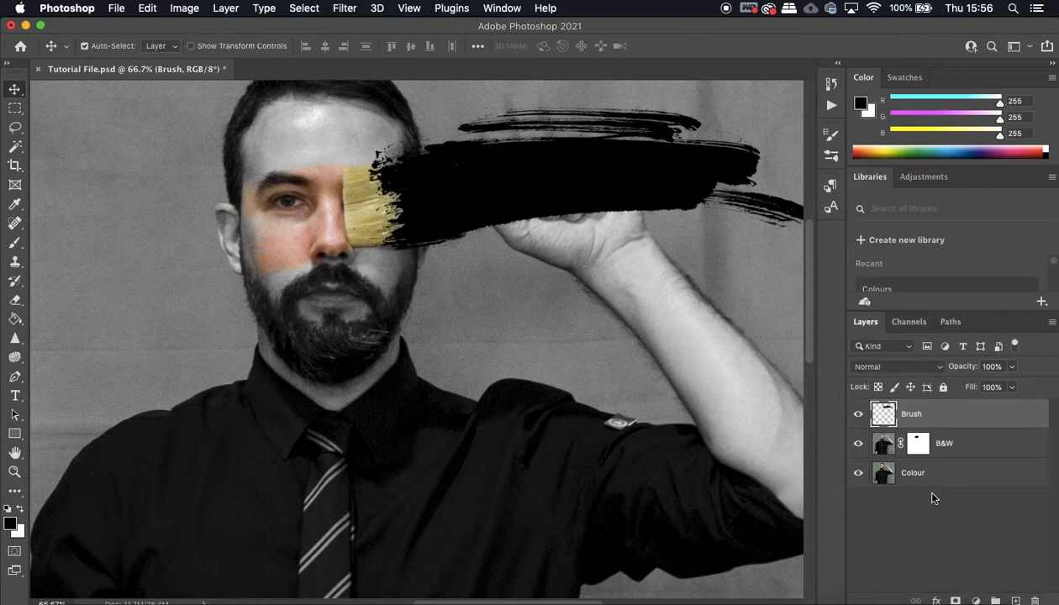
Load the Brush layer's stroke pixels as a selection, hide that layer and make the B&W layer mask active.
{"action": "right_click", "coordinate": [885, 415]}
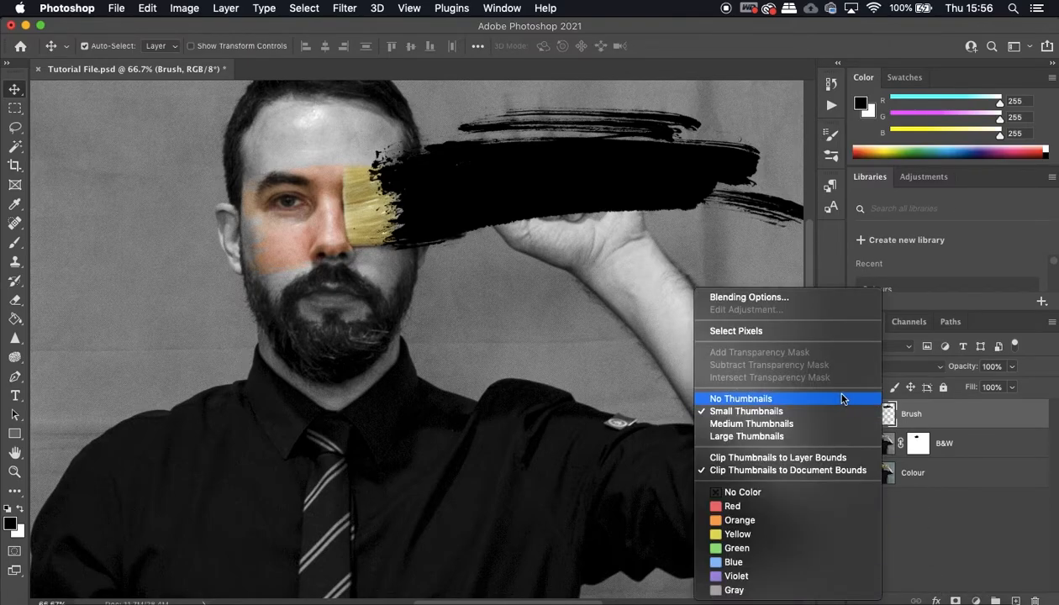
{"action": "left_click", "coordinate": [811, 334]}
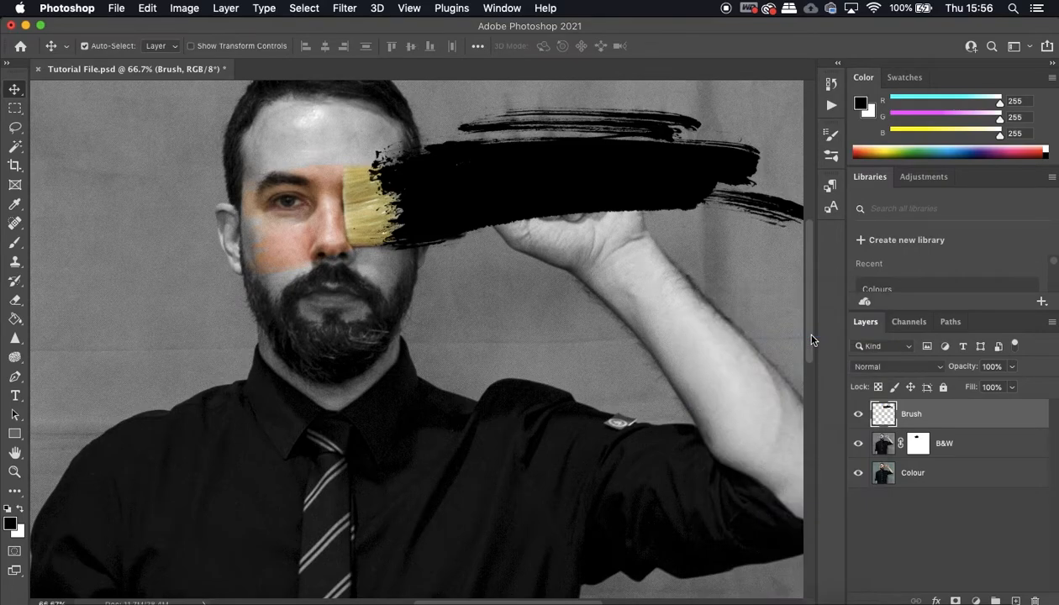
{"action": "left_click", "coordinate": [858, 413]}
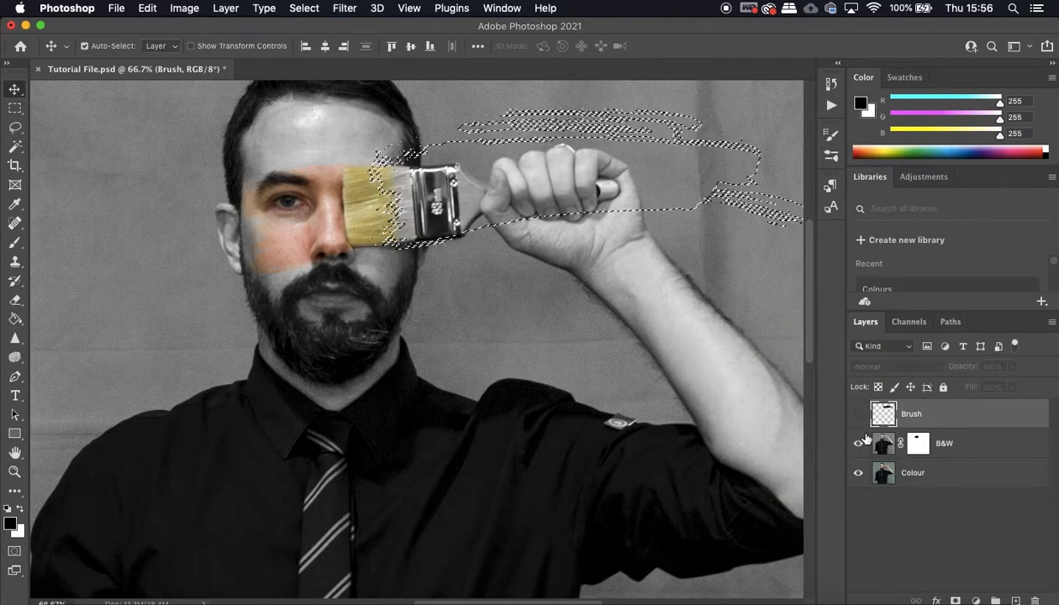
{"action": "left_click", "coordinate": [920, 449]}
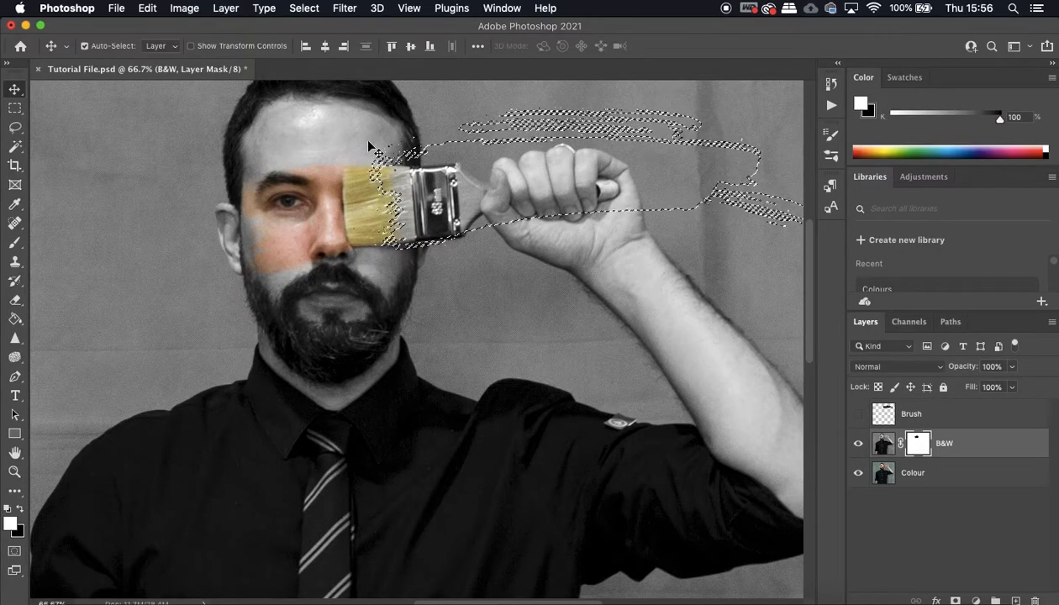
Paint white at 87% brush opacity on the B&W mask inside the selection for a ragged colour edge across the bristles, and deselect.
{"action": "left_click", "coordinate": [14, 242]}
{"action": "left_click", "coordinate": [336, 45]}
{"action": "left_click_drag", "start_coordinate": [339, 63], "coordinate": [365, 69]}
{"action": "key", "text": "super+1"}
{"action": "scroll", "coordinate": [416, 197], "scroll_direction": "up", "scroll_amount": 3}
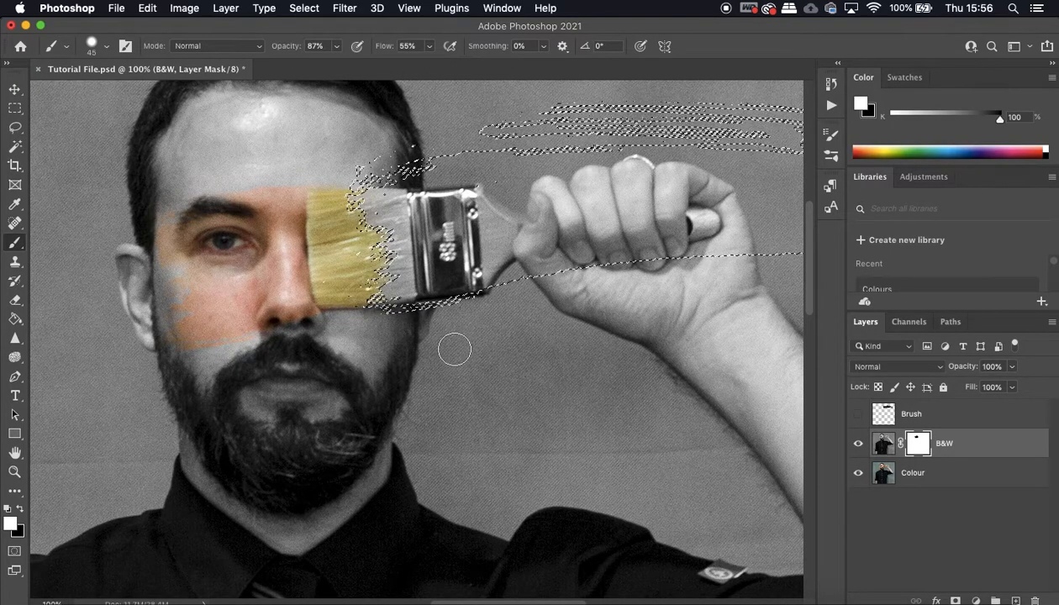
{"action": "key", "text": "super+d"}
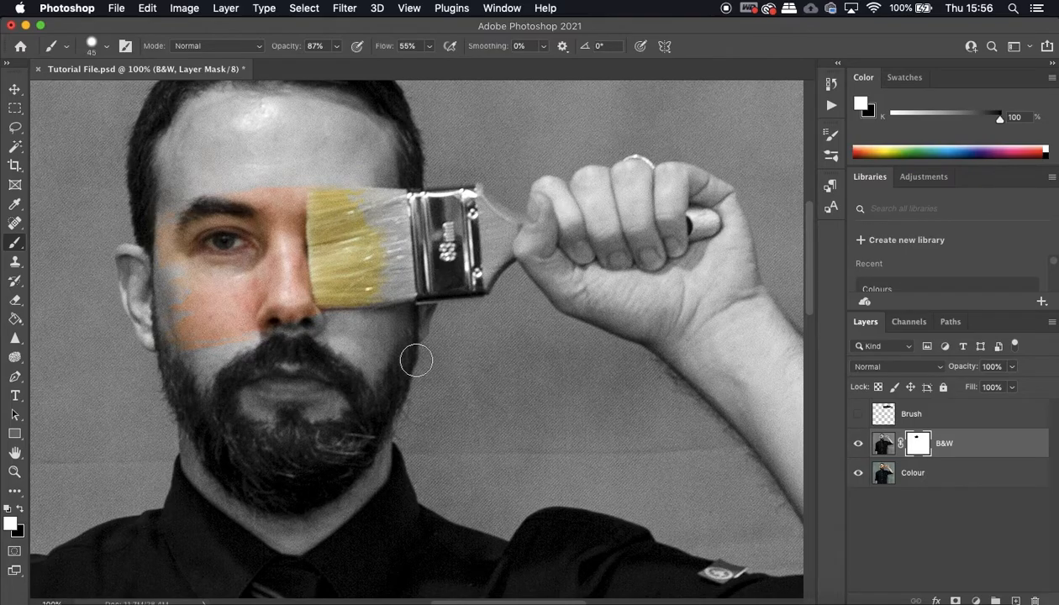
Compare the whole portrait with the B&W layer hidden and shown.
{"action": "key", "text": "super+minus"}
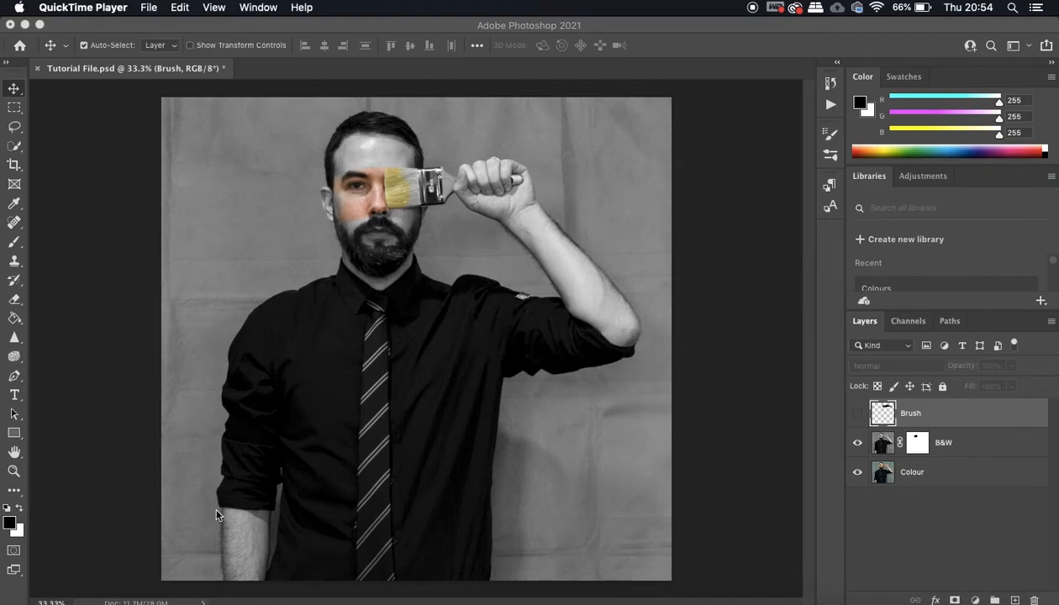
{"action": "left_click", "coordinate": [858, 447]}
{"action": "left_click", "coordinate": [858, 447]}
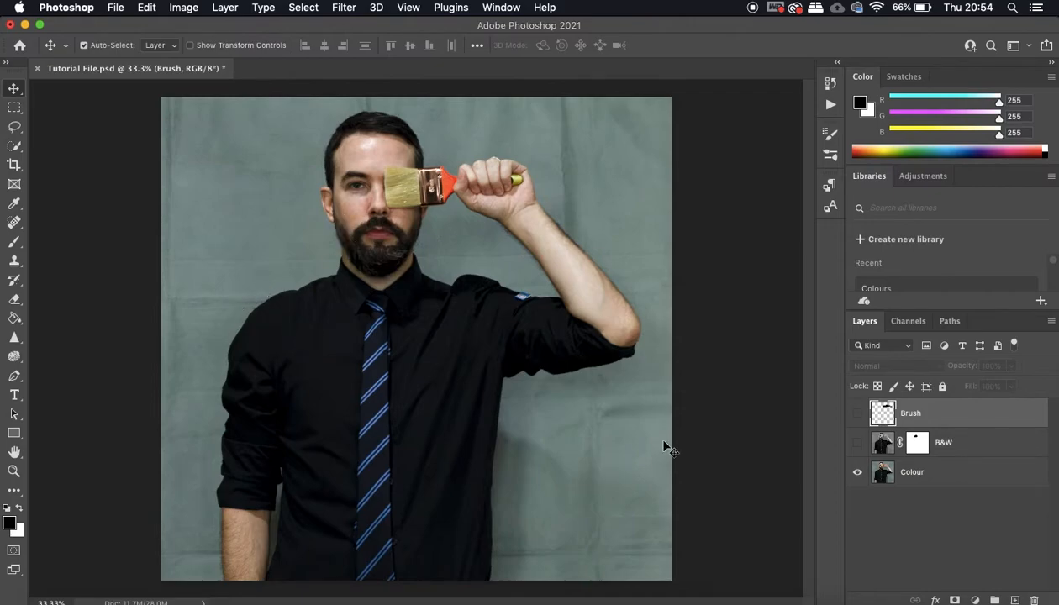
{"action": "left_click", "coordinate": [858, 442]}
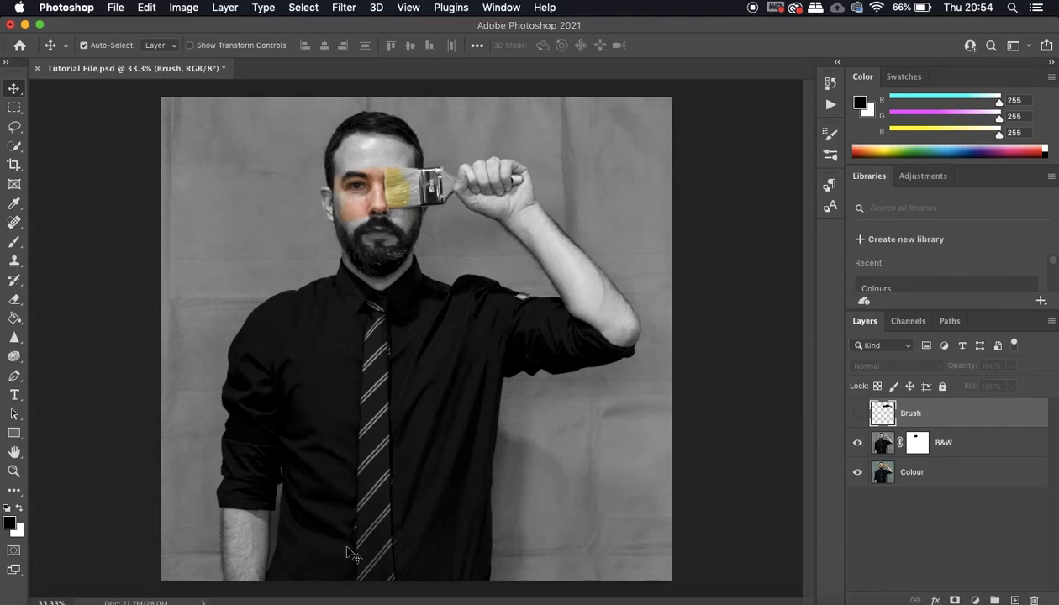
Duplicate the Colour layer and place the copy above the Brush layer, leaving the B&W and original Colour layers hidden.
{"action": "left_click", "coordinate": [856, 445]}
{"action": "left_click", "coordinate": [917, 481]}
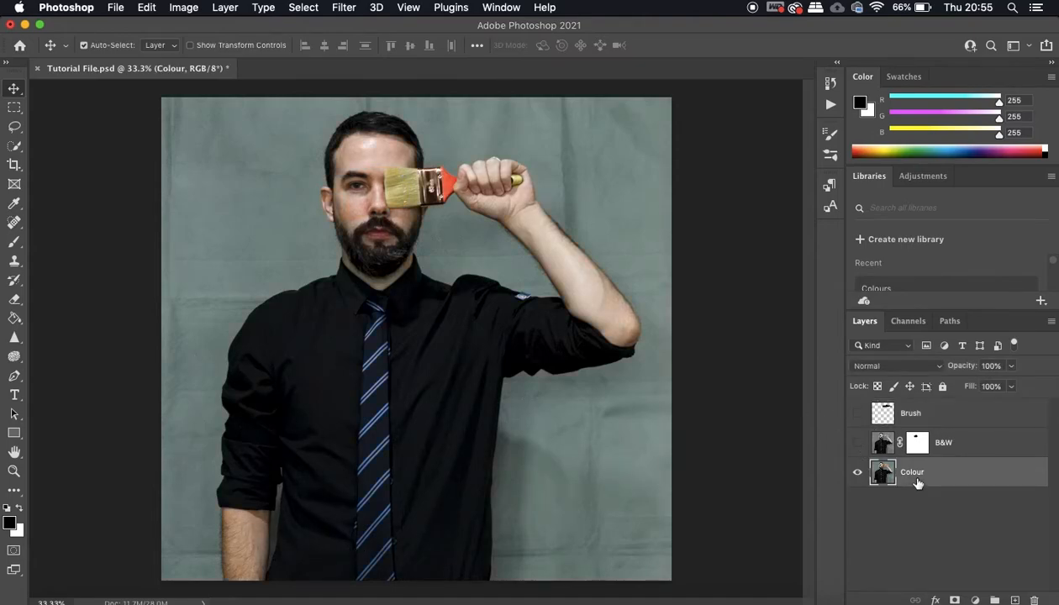
{"action": "key", "text": "super+j"}
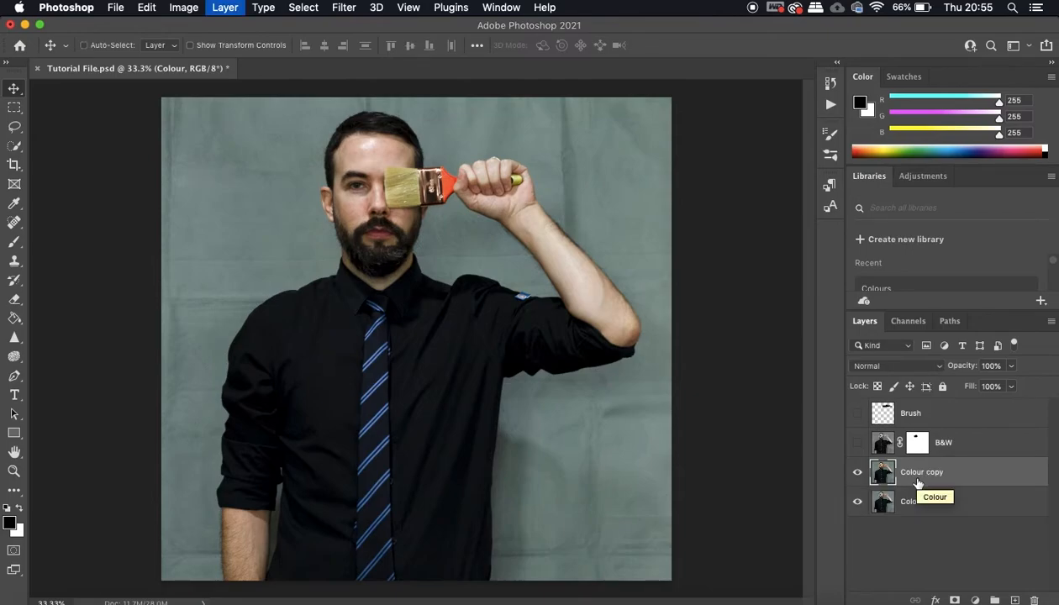
{"action": "left_click_drag", "start_coordinate": [915, 475], "coordinate": [920, 412]}
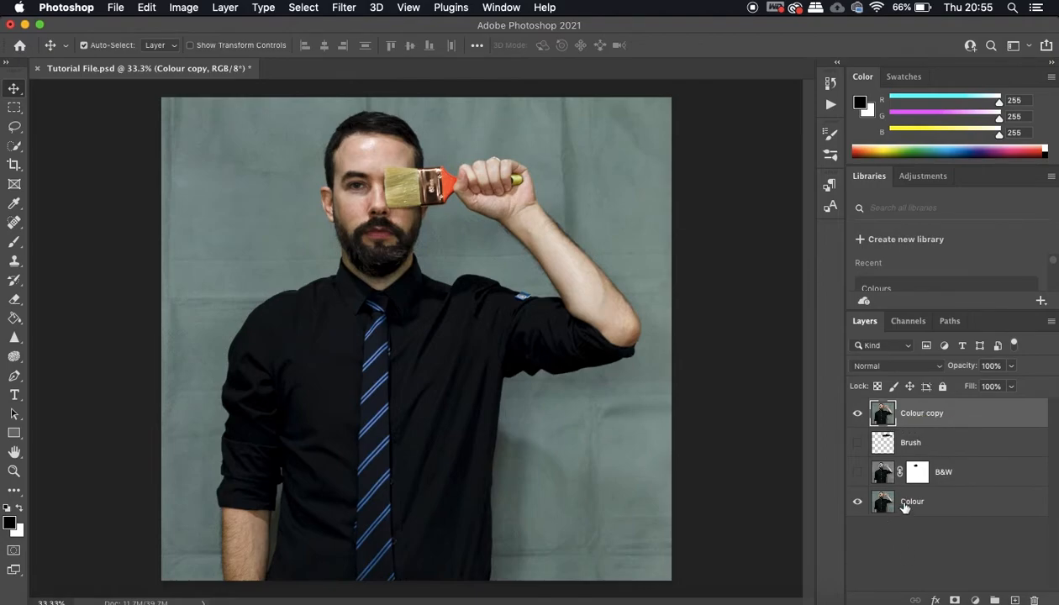
{"action": "left_click", "coordinate": [857, 500]}
Open Select and Mask for the Colour copy layer and set its view mode to Marching Ants.
{"action": "left_click", "coordinate": [307, 10]}
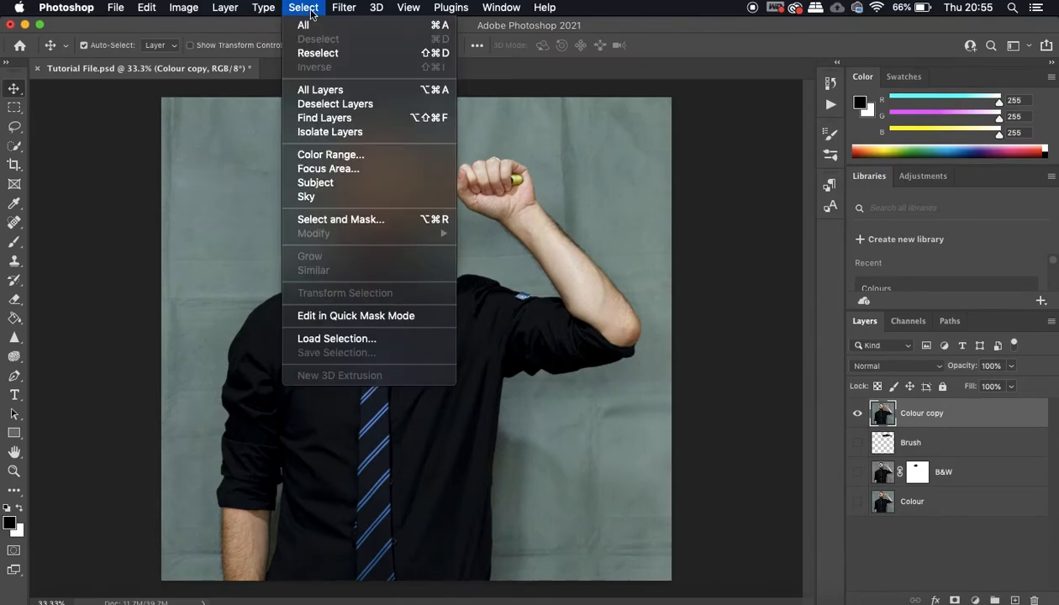
{"action": "left_click", "coordinate": [340, 219]}
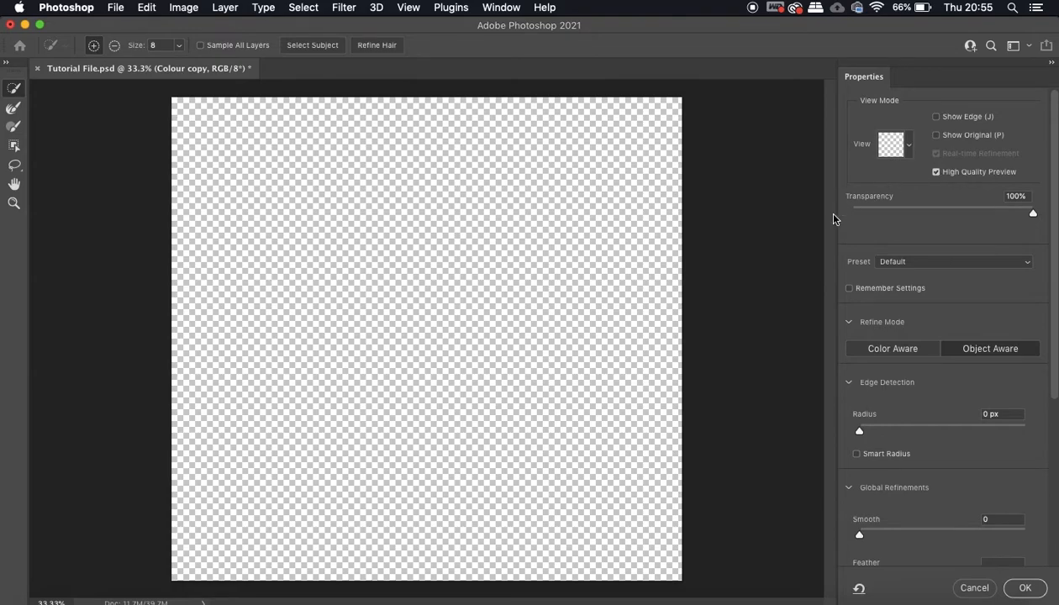
{"action": "left_click", "coordinate": [910, 151]}
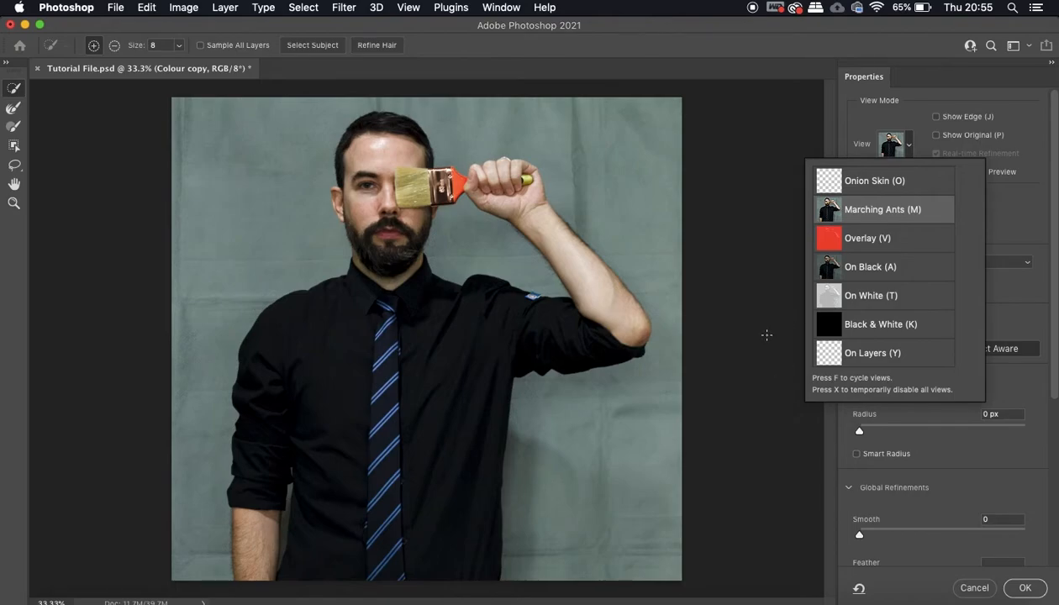
{"action": "left_click", "coordinate": [1039, 428]}
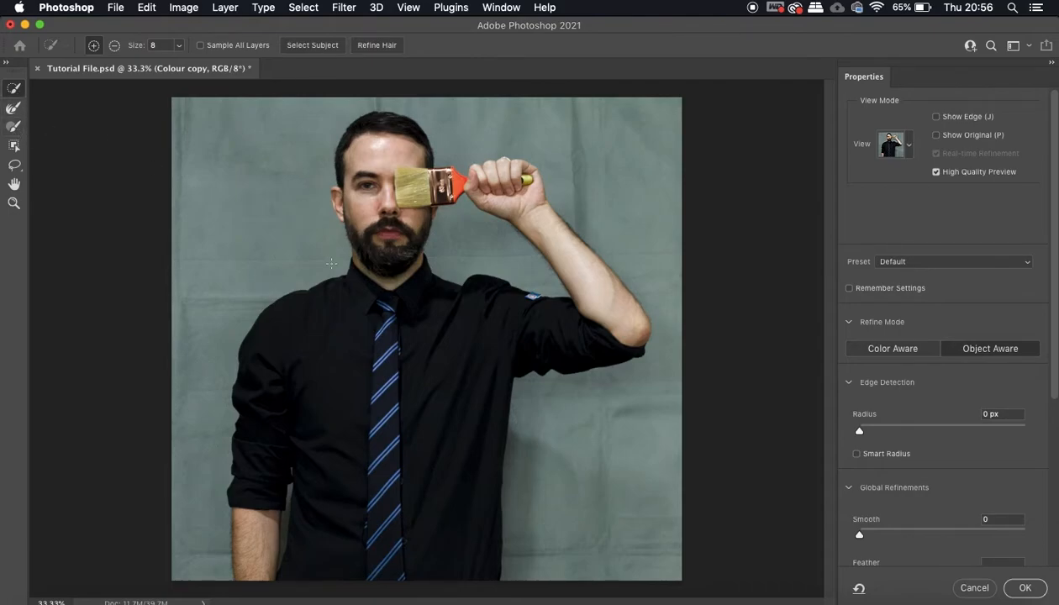
Select the man and paintbrush automatically with Select Subject and check the outline around his arms and shirt.
{"action": "left_click", "coordinate": [320, 47]}
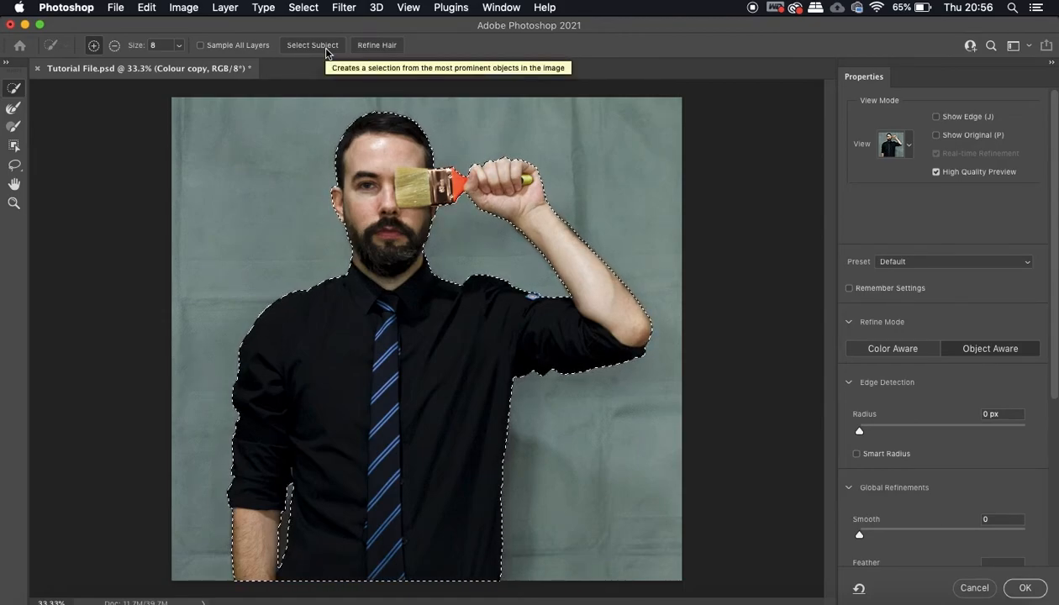
{"action": "key", "text": "super+plus"}
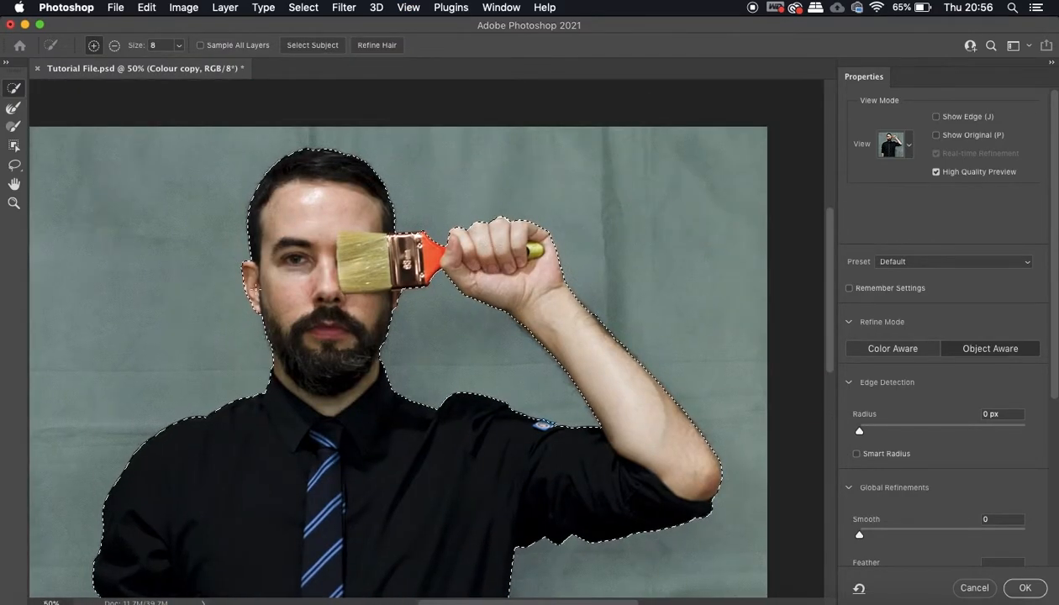
{"action": "scroll", "coordinate": [254, 289], "scroll_direction": "left", "scroll_amount": 4}
{"action": "scroll", "coordinate": [256, 311], "scroll_direction": "down", "scroll_amount": 6}
{"action": "scroll", "coordinate": [252, 502], "scroll_direction": "down", "scroll_amount": 2}
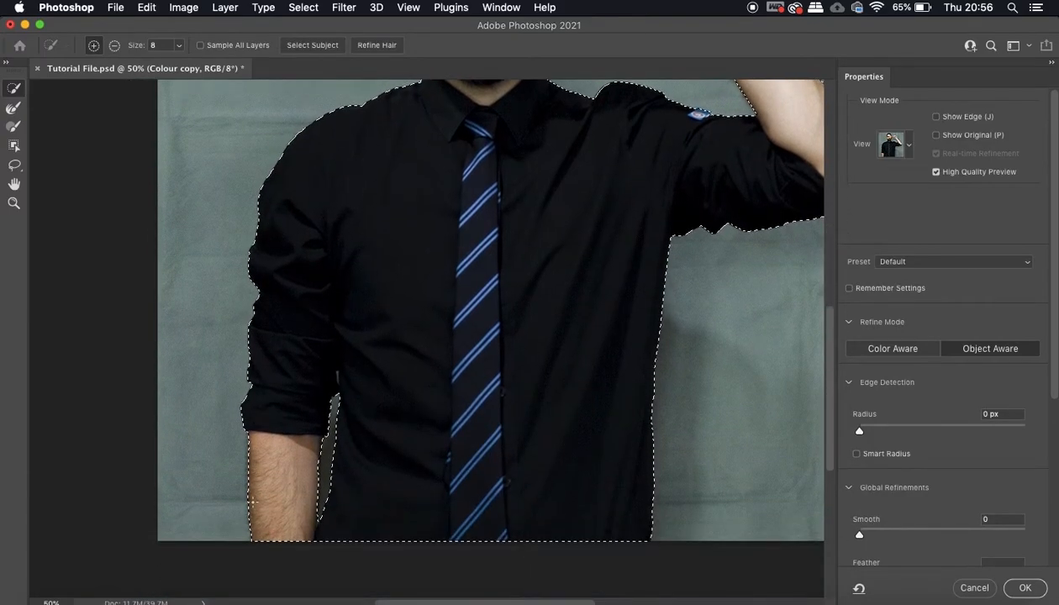
{"action": "scroll", "coordinate": [312, 498], "scroll_direction": "up", "scroll_amount": 5}
{"action": "scroll", "coordinate": [312, 499], "scroll_direction": "right", "scroll_amount": 1}
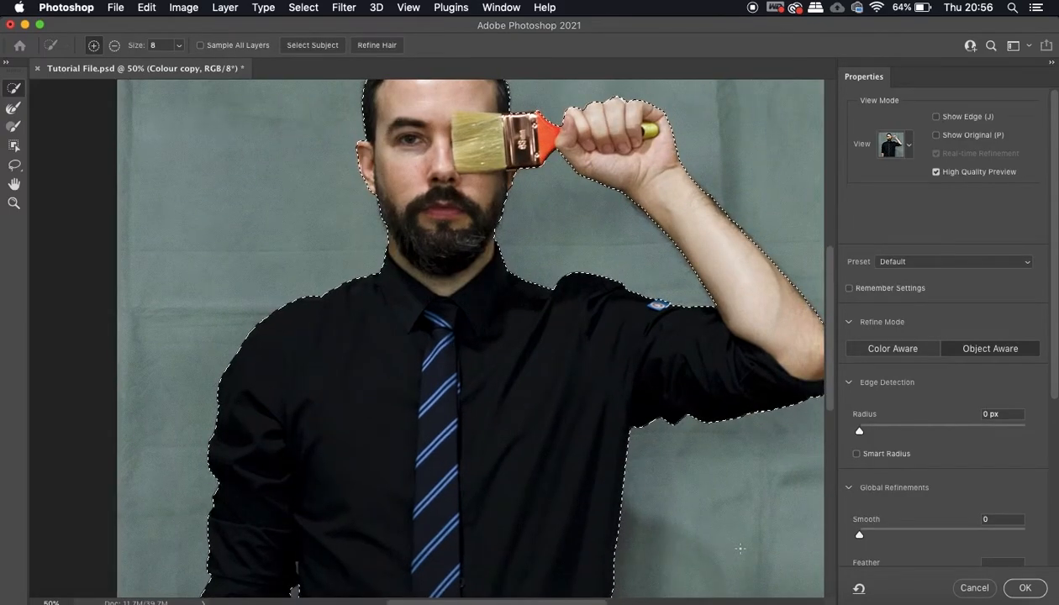
Accept the Select and Mask outline as a selection and invert it to select the backdrop around the man.
{"action": "left_click", "coordinate": [1023, 588]}
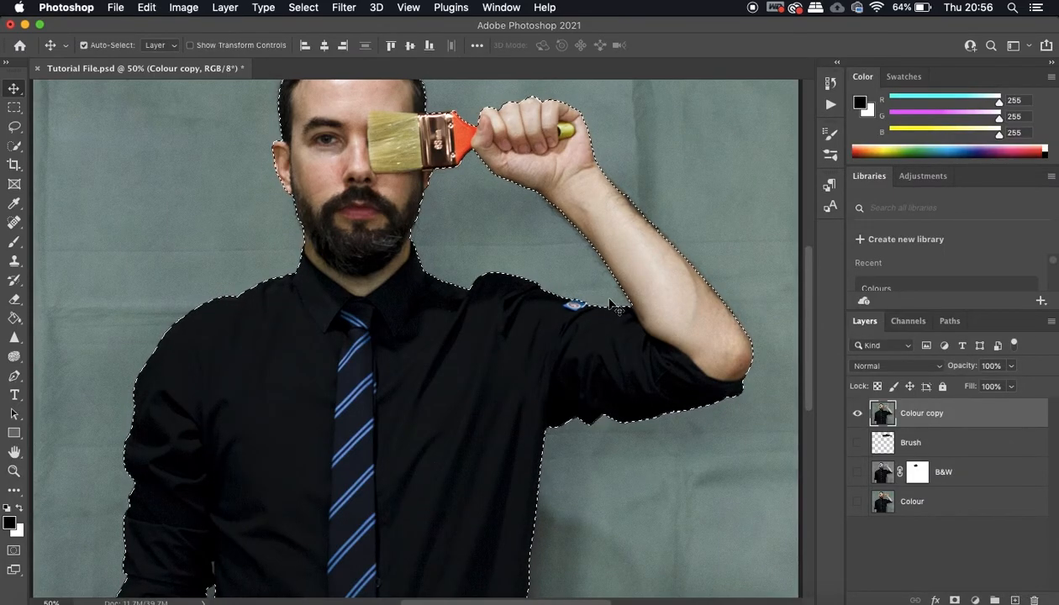
{"action": "key", "text": "super+minus"}
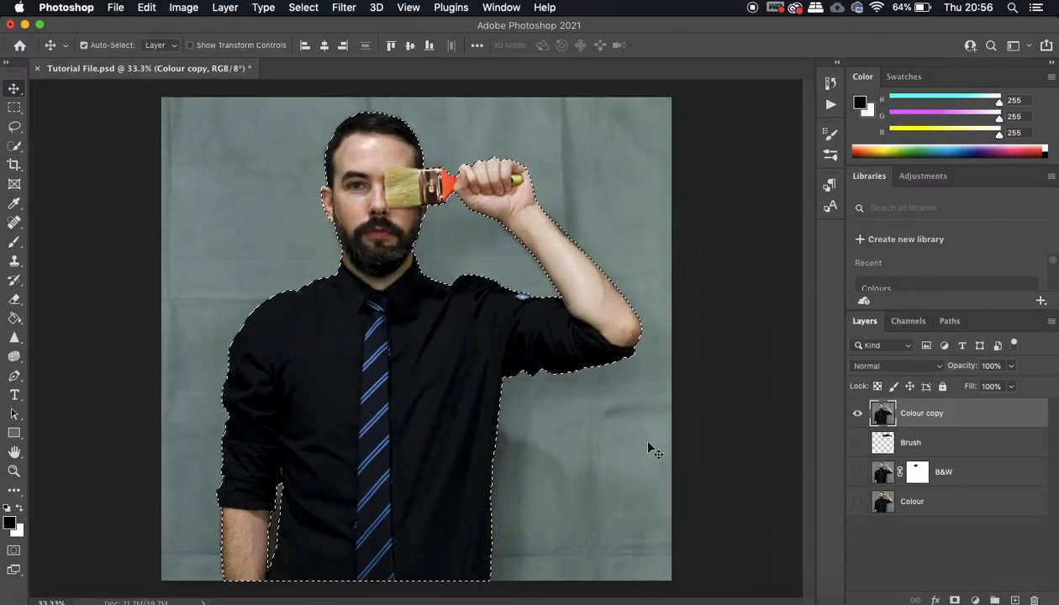
{"action": "key", "text": "super"}
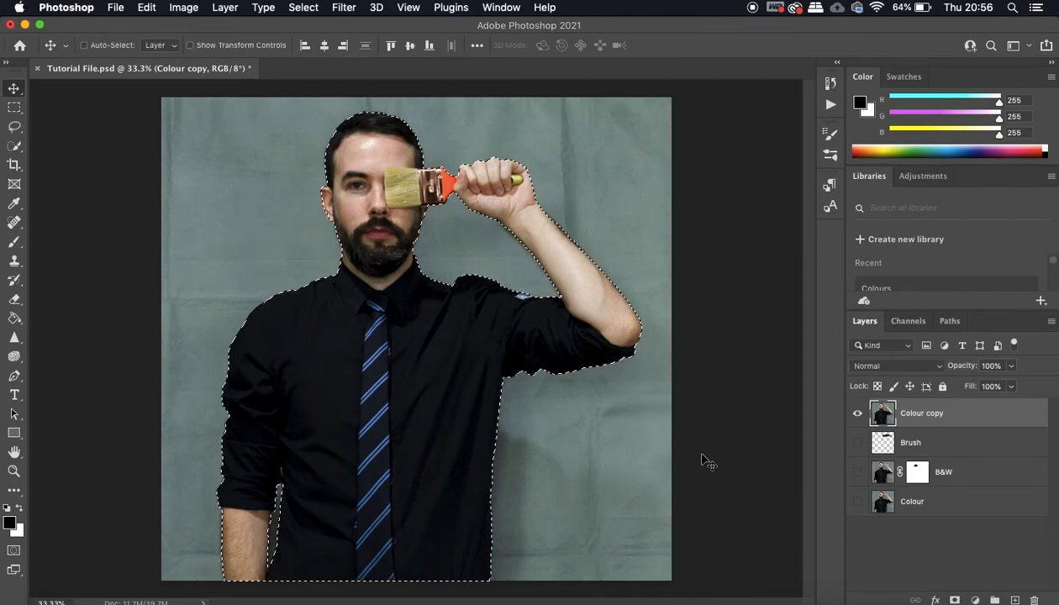
{"action": "key", "text": "super+shift+i"}
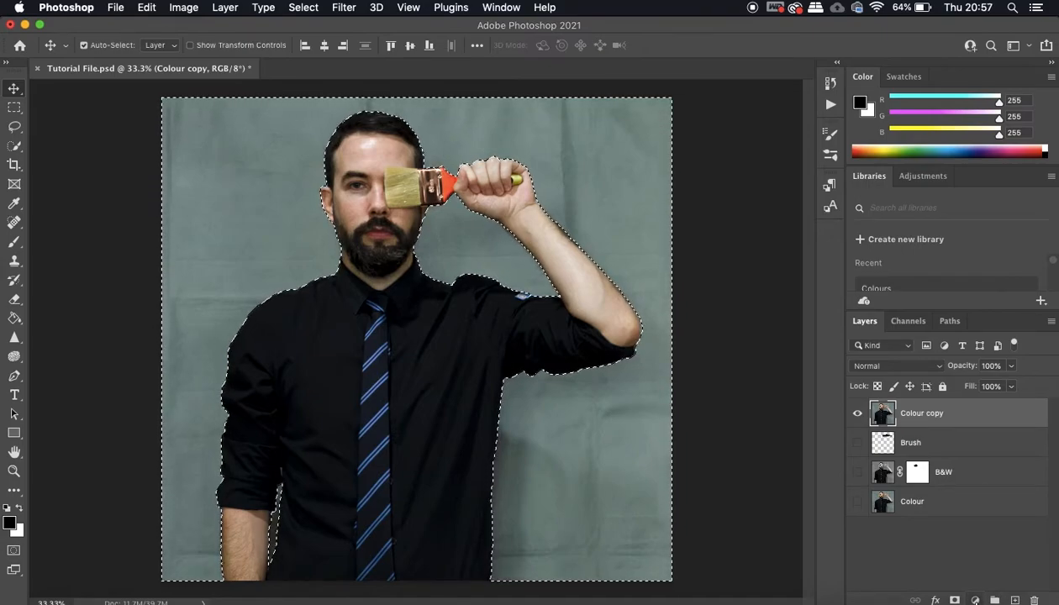
Add a Solid Color fill layer over the selected backdrop using the grey 6e6e6e.
{"action": "left_click", "coordinate": [974, 600]}
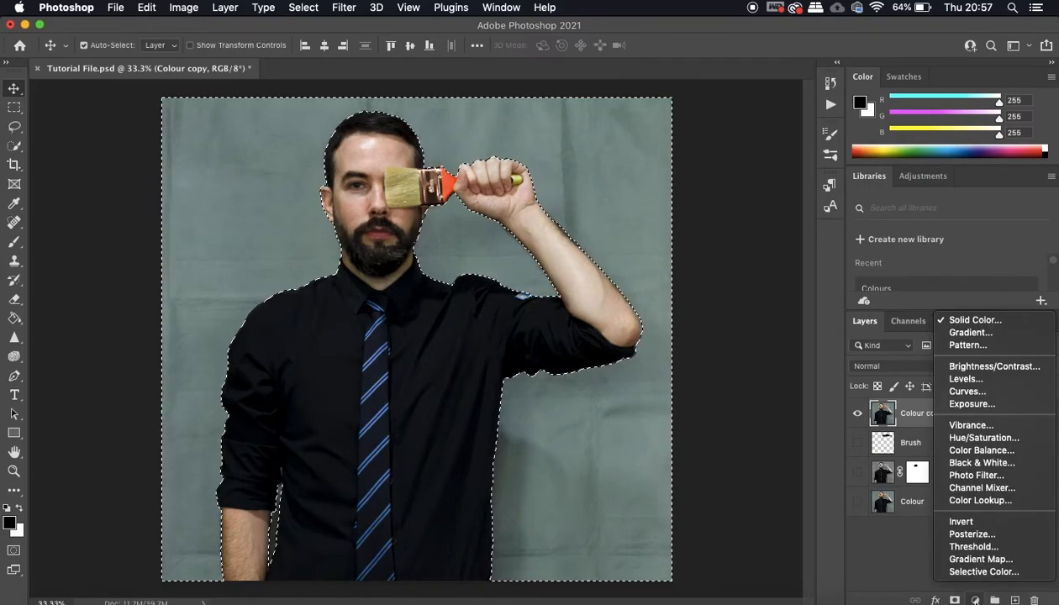
{"action": "left_click", "coordinate": [974, 321]}
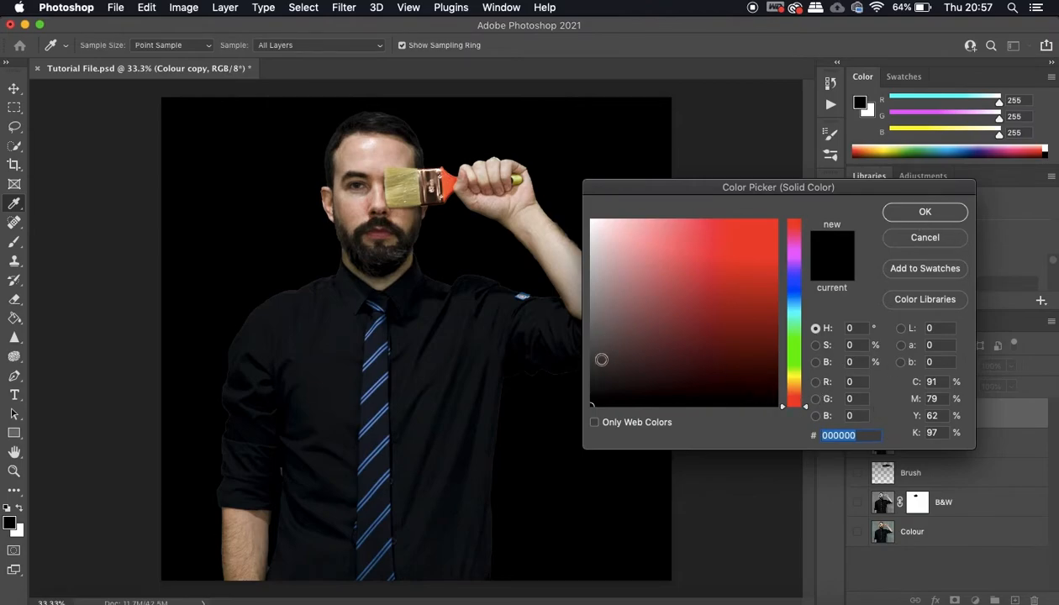
{"action": "left_click", "coordinate": [592, 332]}
{"action": "left_click_drag", "start_coordinate": [593, 331], "coordinate": [592, 333]}
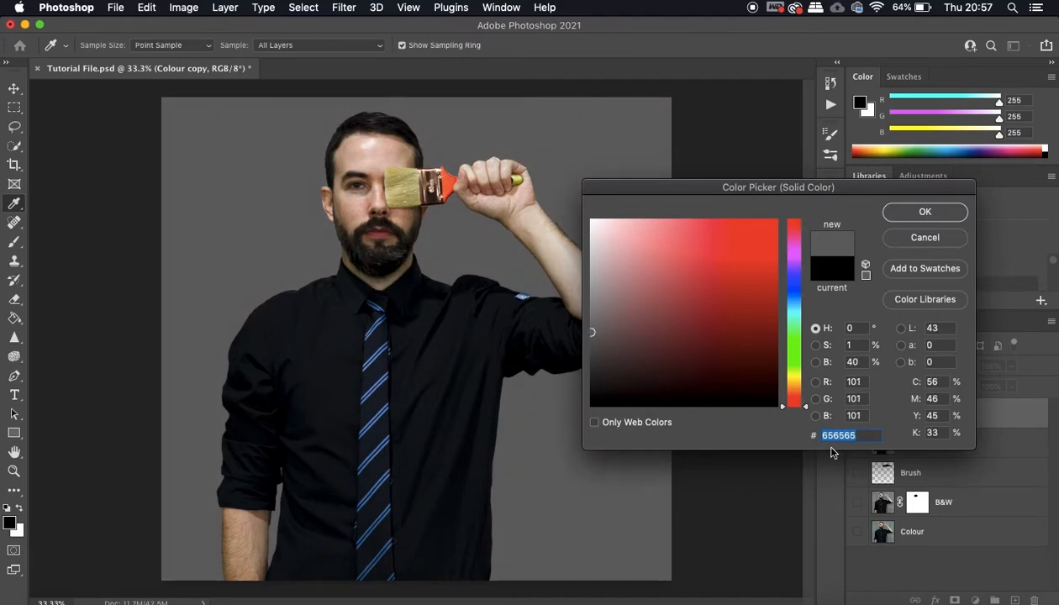
{"action": "type", "text": "6e6e6e"}
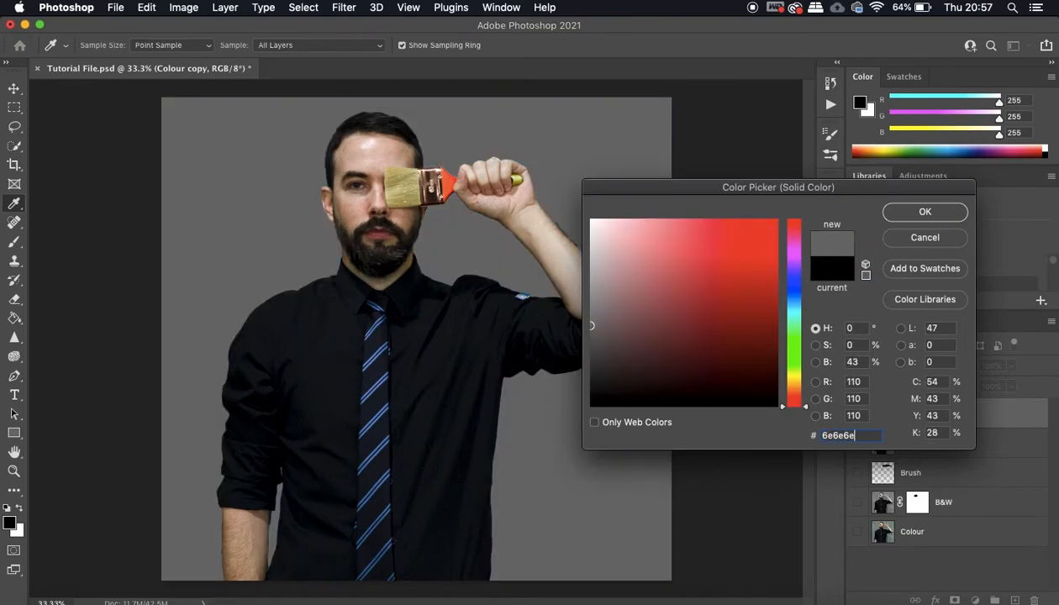
{"action": "key", "text": "Return"}
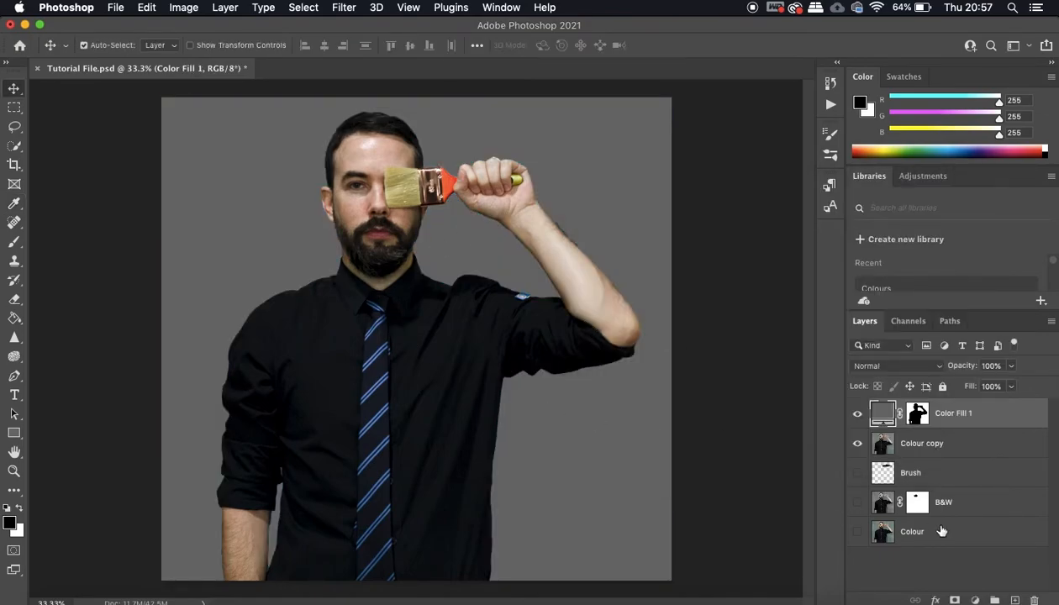
Hide the Colour copy layer and show the B&W and original Colour layers beneath the grey fill.
{"action": "left_click", "coordinate": [857, 442]}
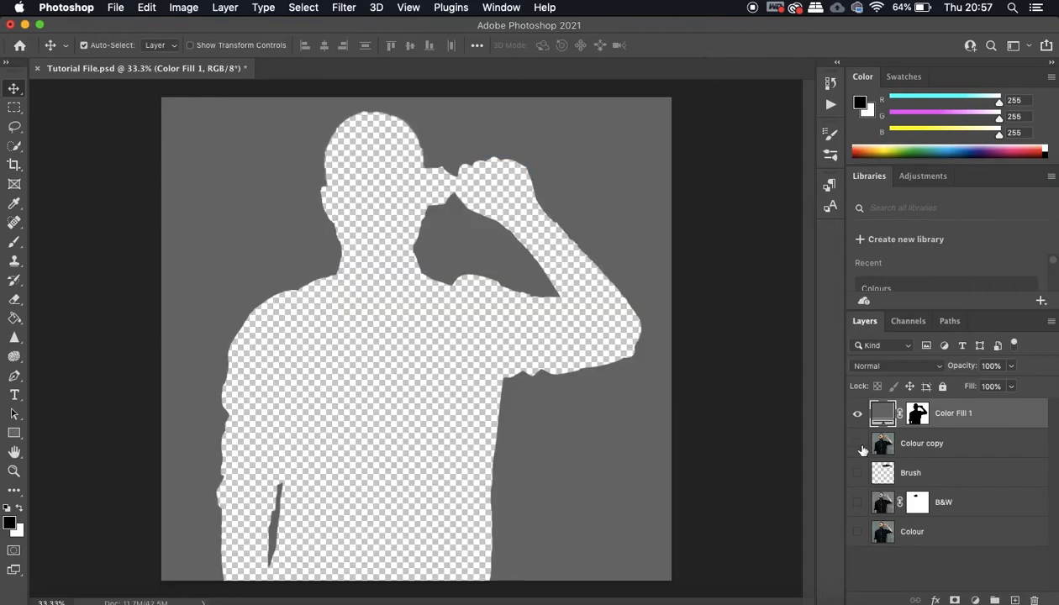
{"action": "left_click", "coordinate": [857, 502]}
{"action": "left_click", "coordinate": [857, 531]}
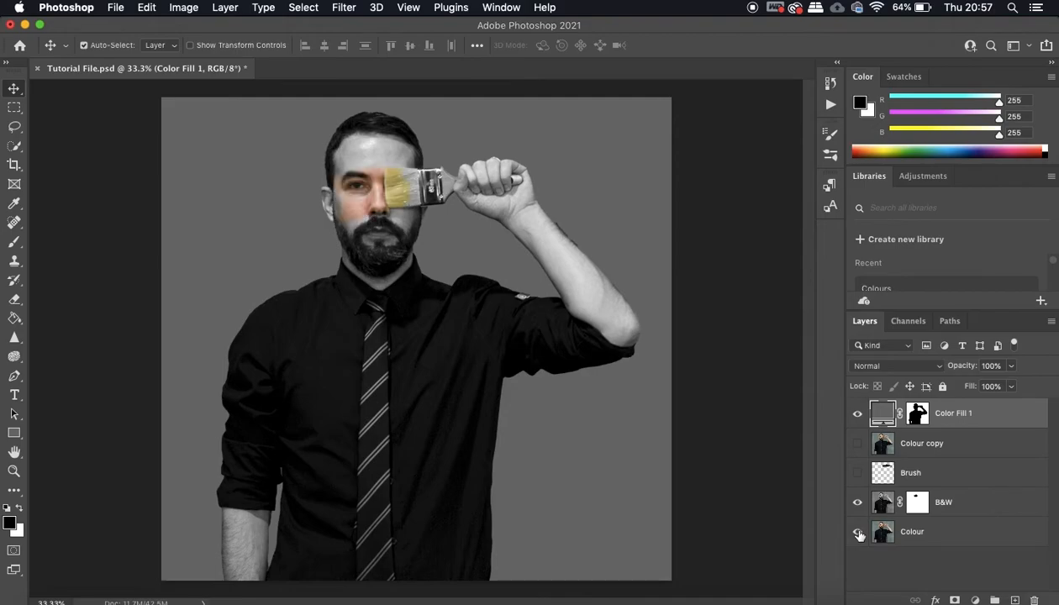
Delete the Colour copy layer.
{"action": "left_click", "coordinate": [919, 446]}
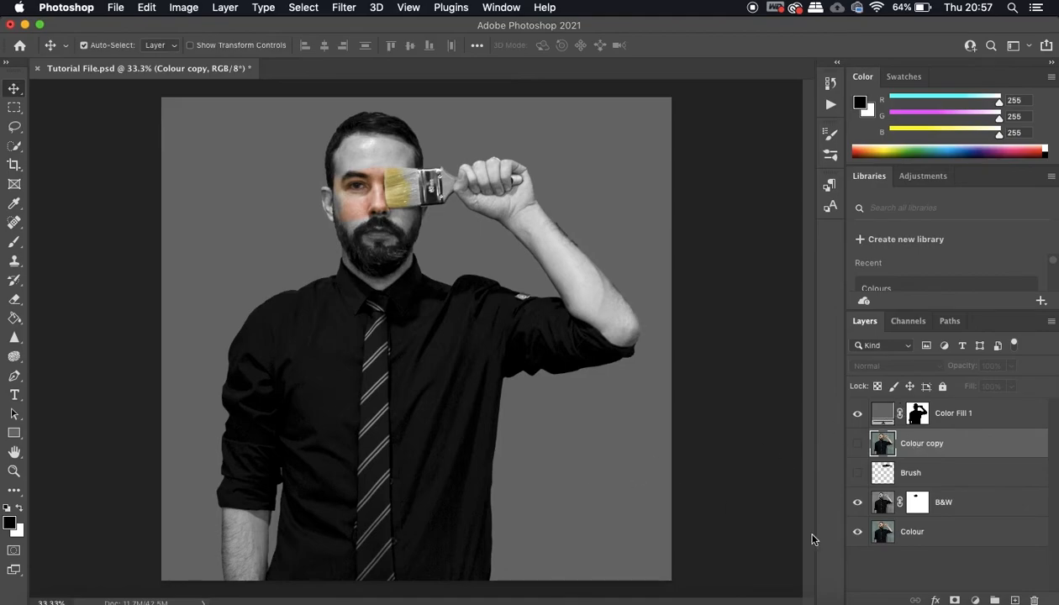
{"action": "left_click", "coordinate": [1034, 600]}
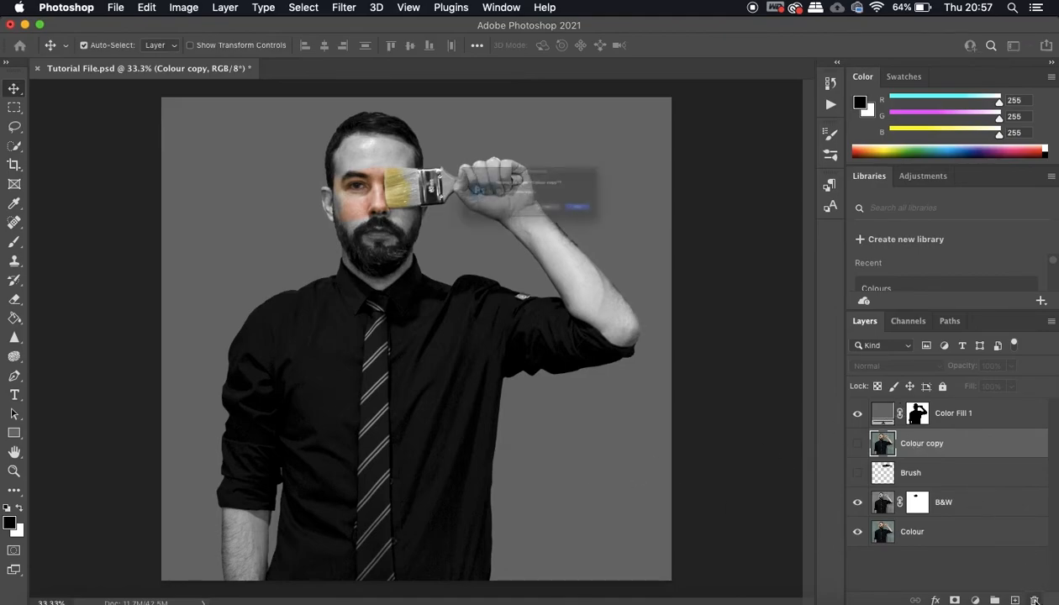
{"action": "left_click", "coordinate": [656, 235]}
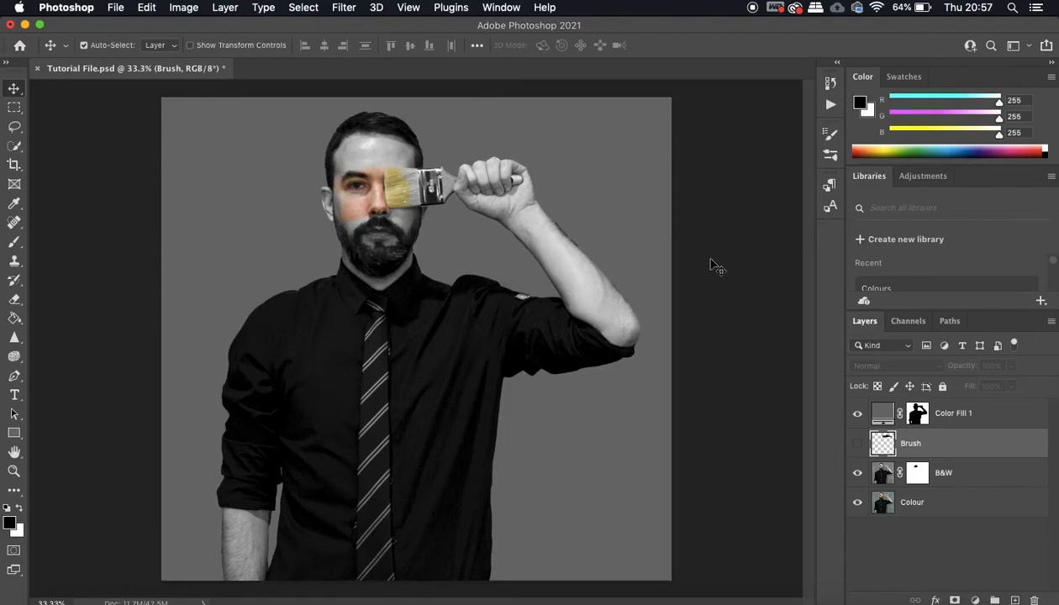
Rename the grey colour fill layer as Background.
{"action": "double_click", "coordinate": [951, 414]}
{"action": "type", "text": "Ba"}
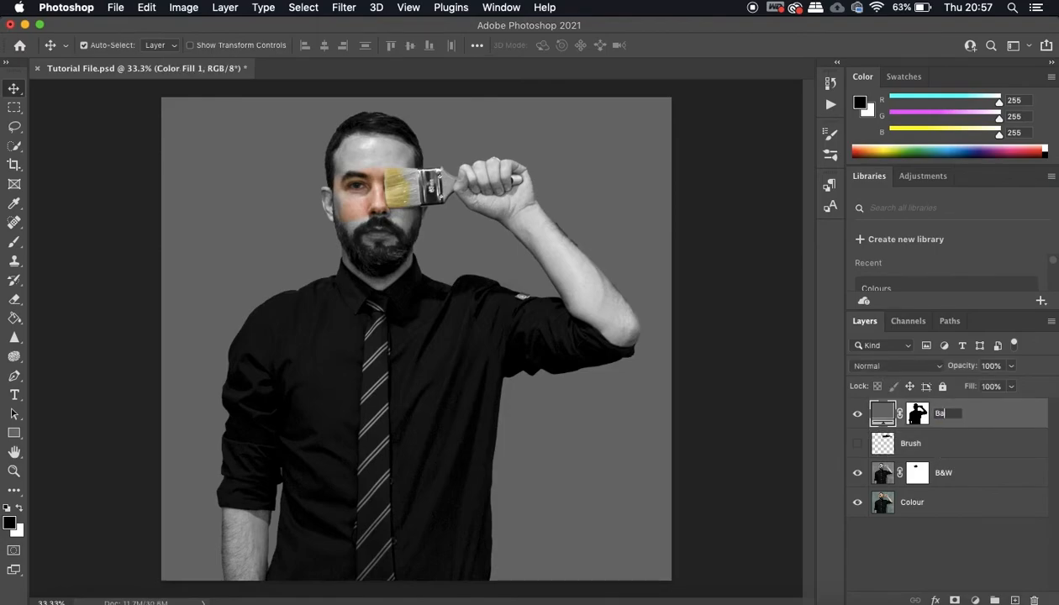
{"action": "type", "text": "ckground"}
{"action": "key", "text": "Return"}
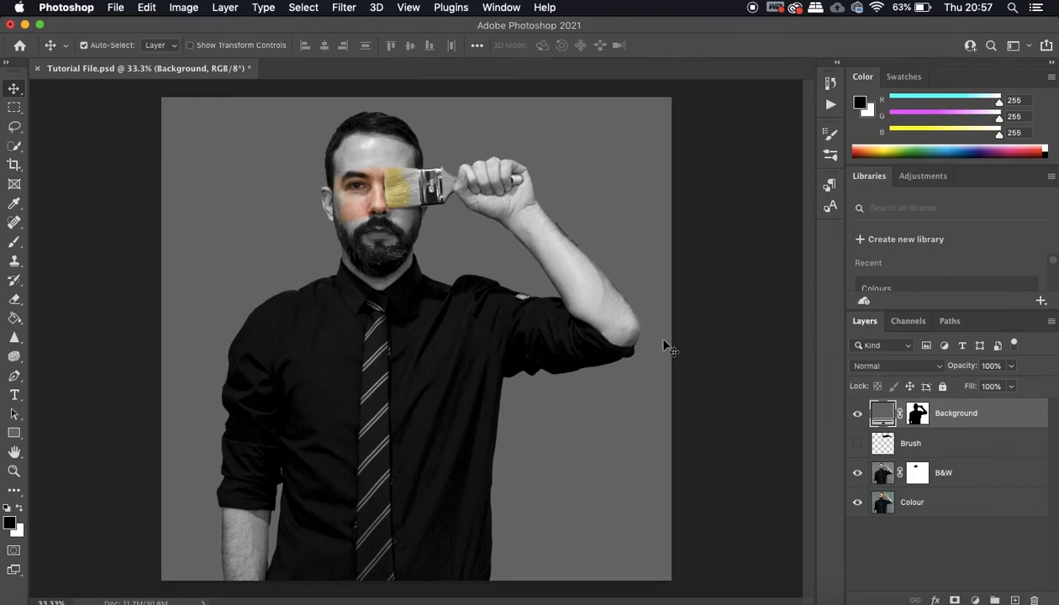
Try fill colours b2afaf, 393737, 413838 and 383f41 on the Background layer and discard the colour change.
{"action": "left_click", "coordinate": [917, 414]}
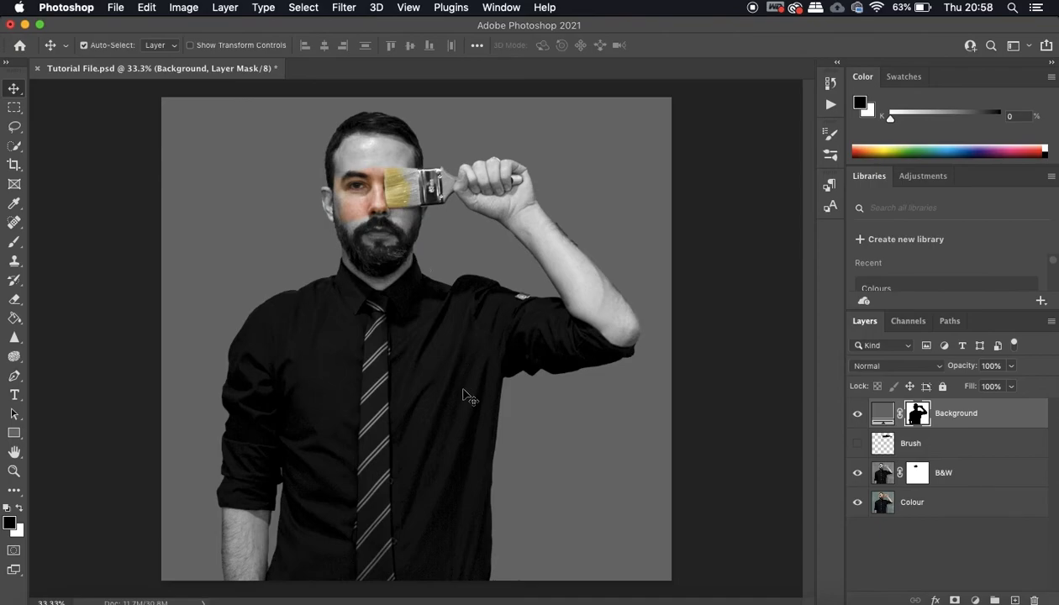
{"action": "double_click", "coordinate": [882, 413]}
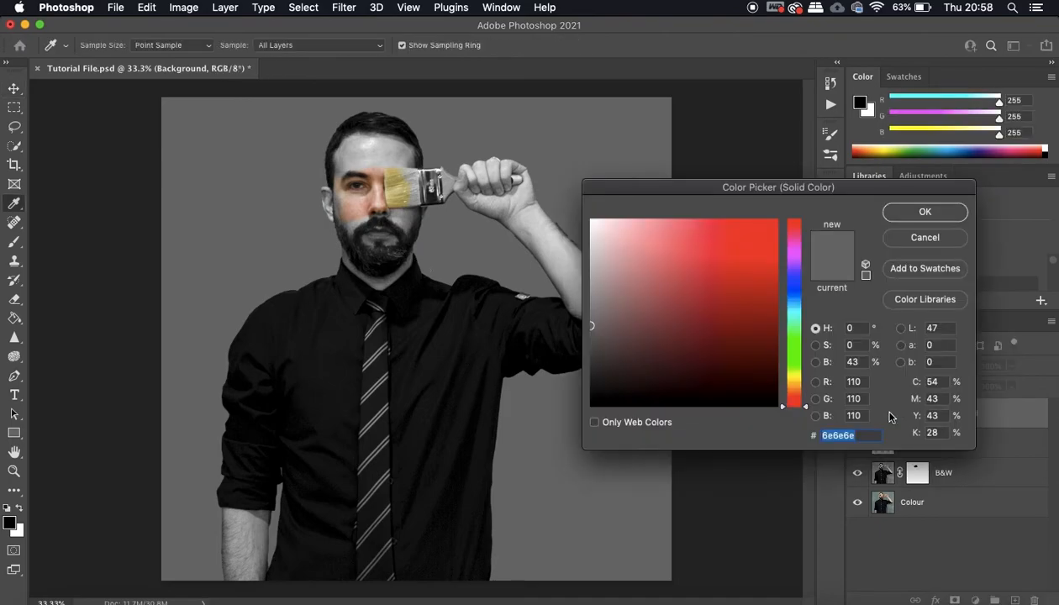
{"action": "left_click", "coordinate": [594, 275]}
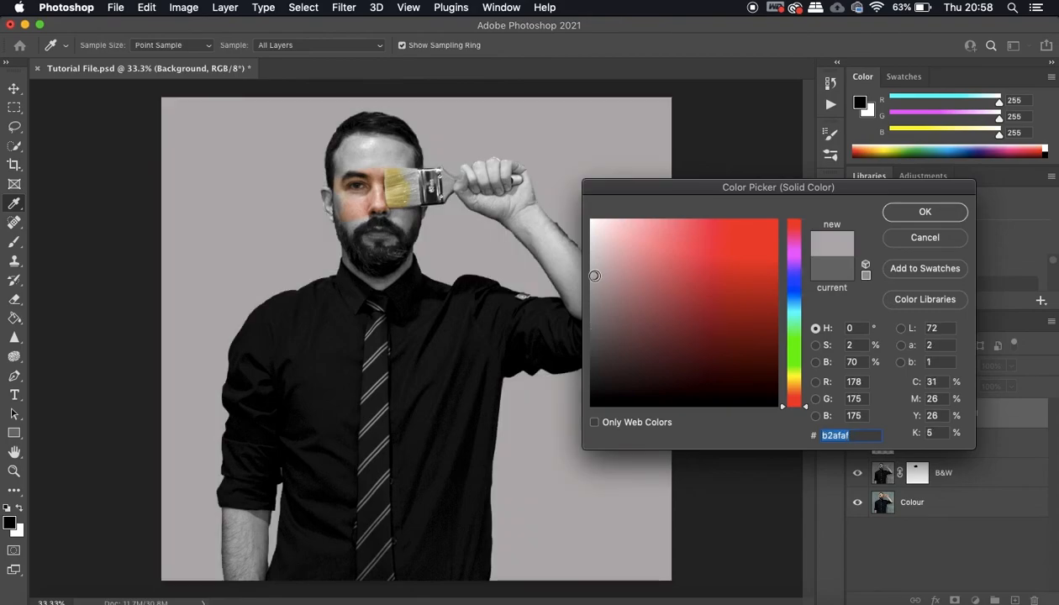
{"action": "left_click", "coordinate": [597, 364]}
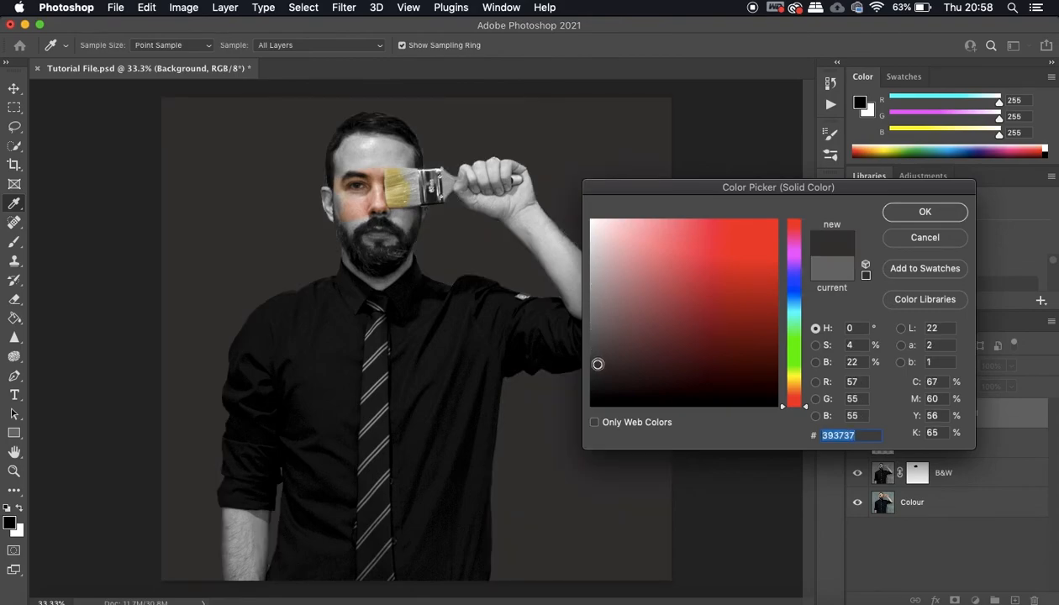
{"action": "left_click", "coordinate": [617, 359]}
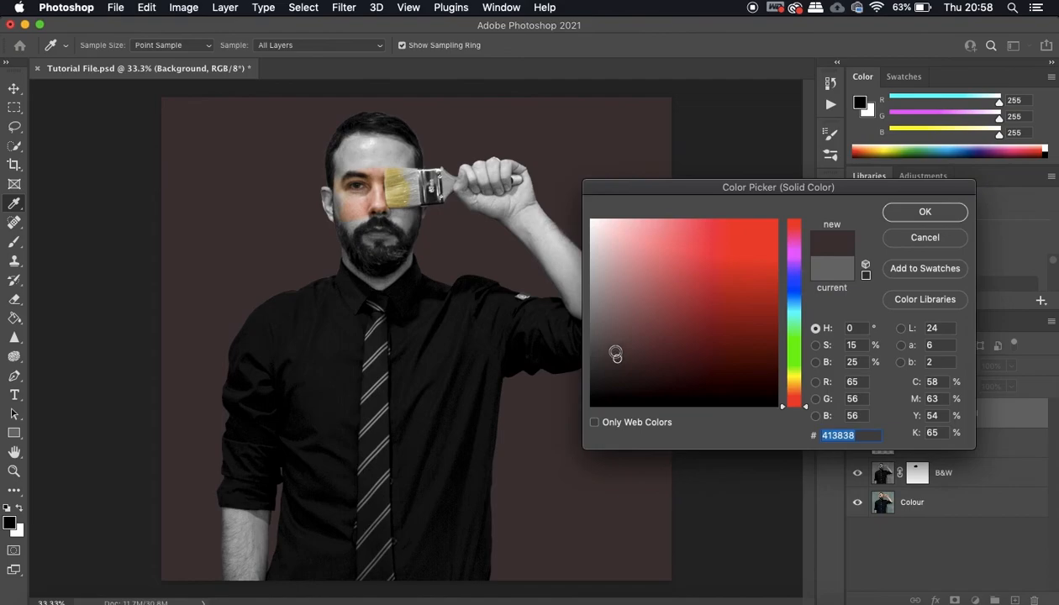
{"action": "left_click_drag", "start_coordinate": [806, 409], "coordinate": [808, 309]}
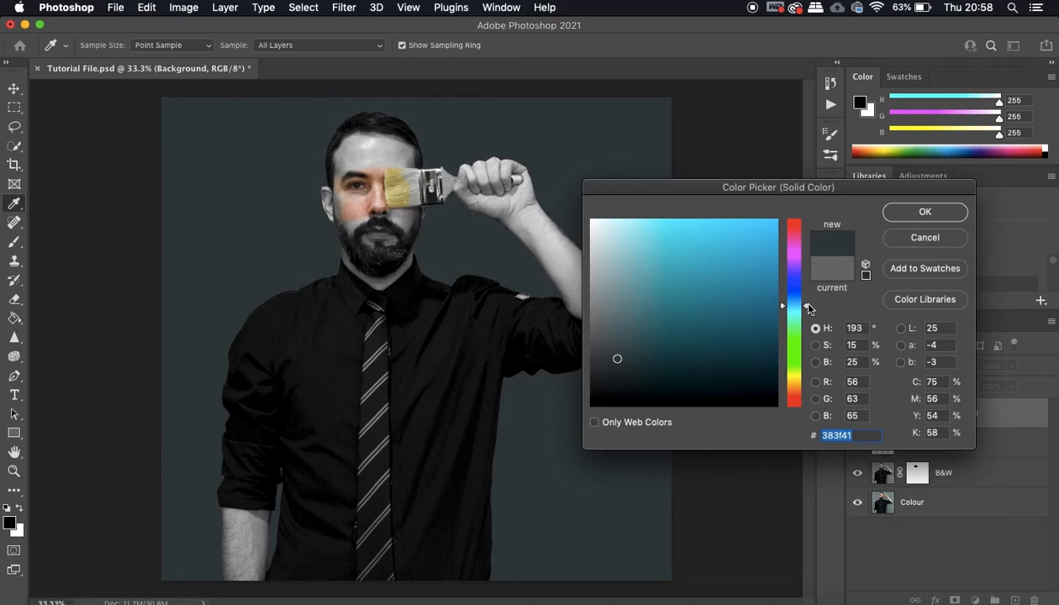
{"action": "left_click", "coordinate": [926, 239]}
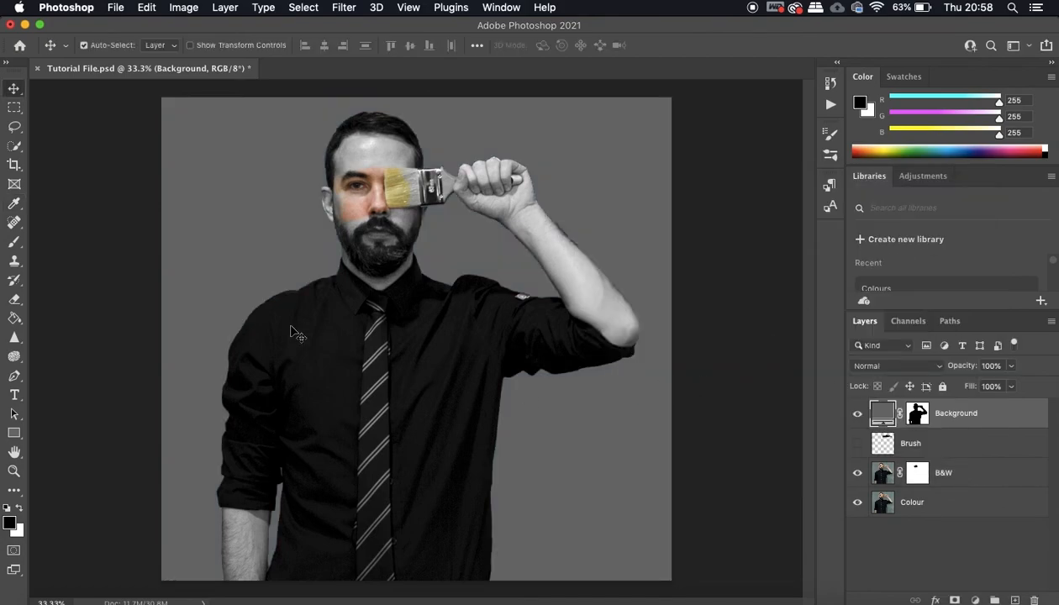